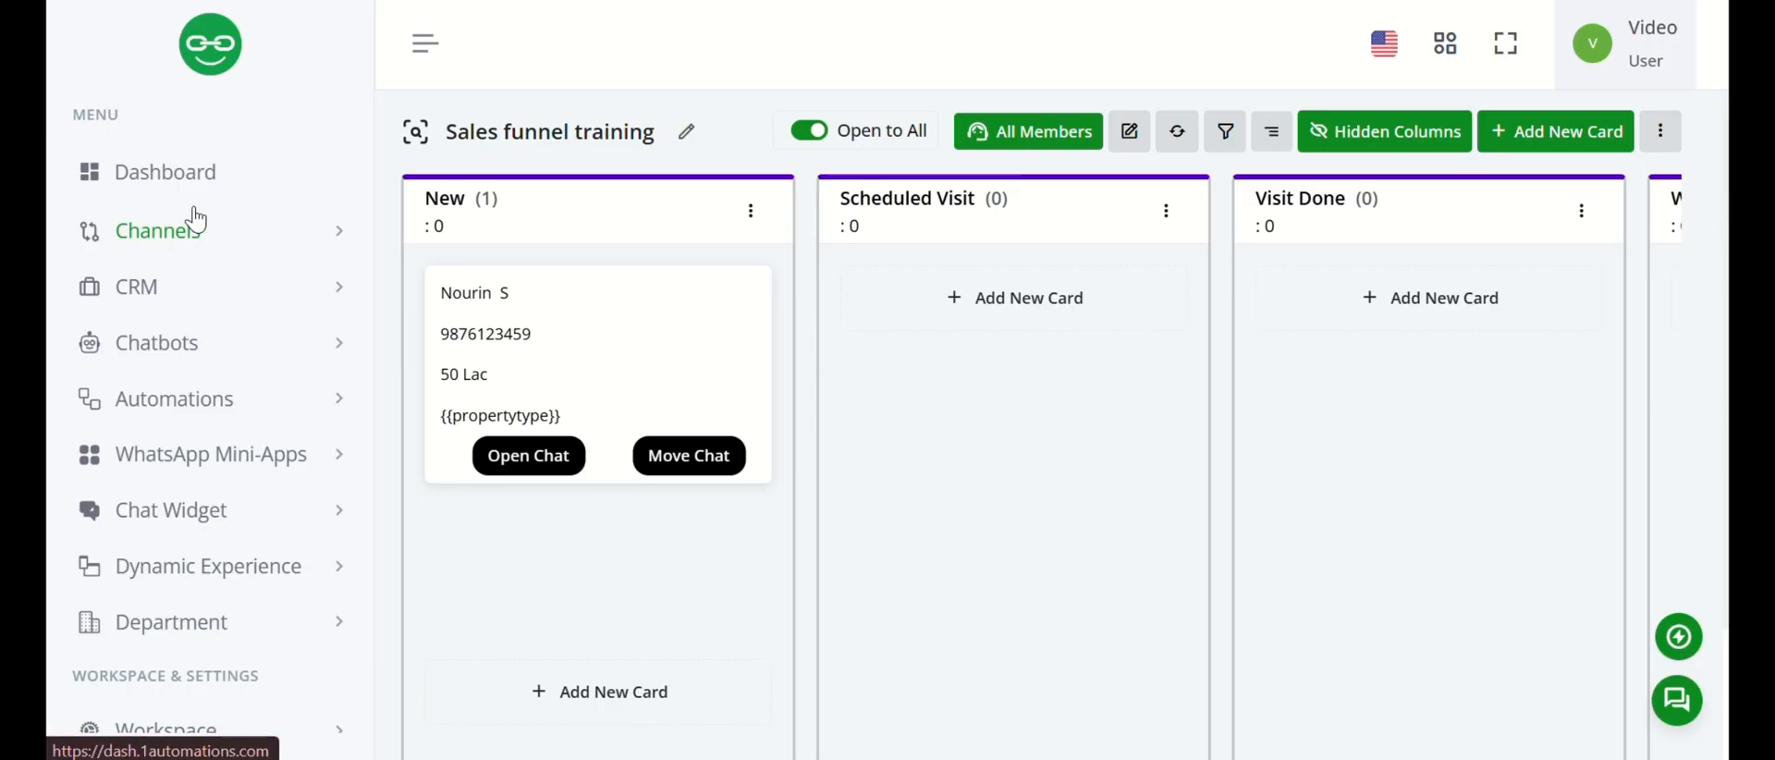
Create a new workflow in the Automations section.
{"action": "left_click", "coordinate": [221, 415]}
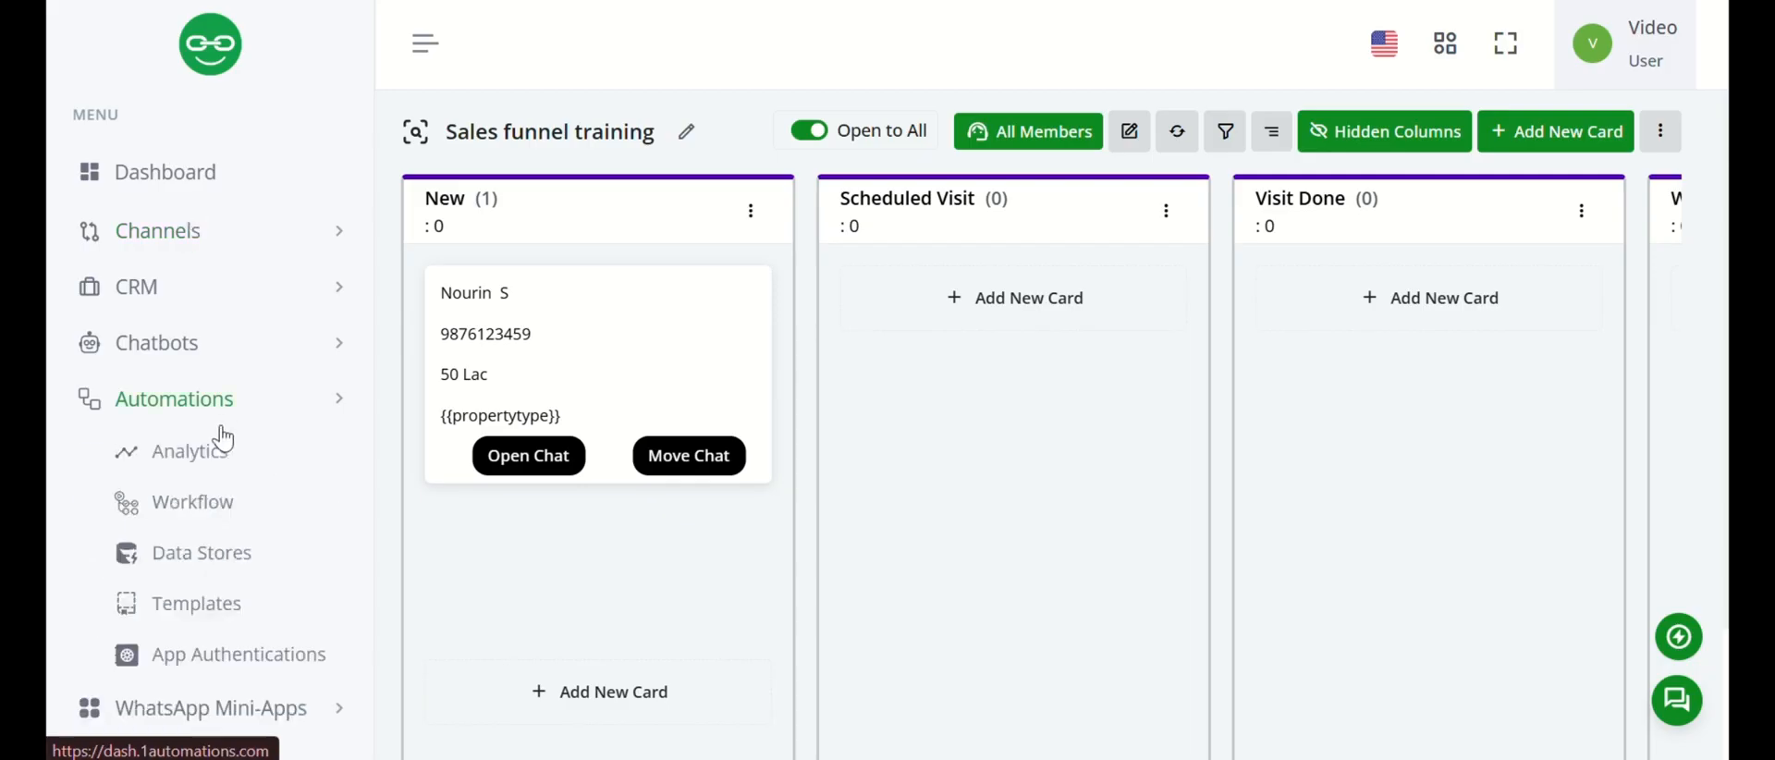
{"action": "left_click", "coordinate": [211, 513]}
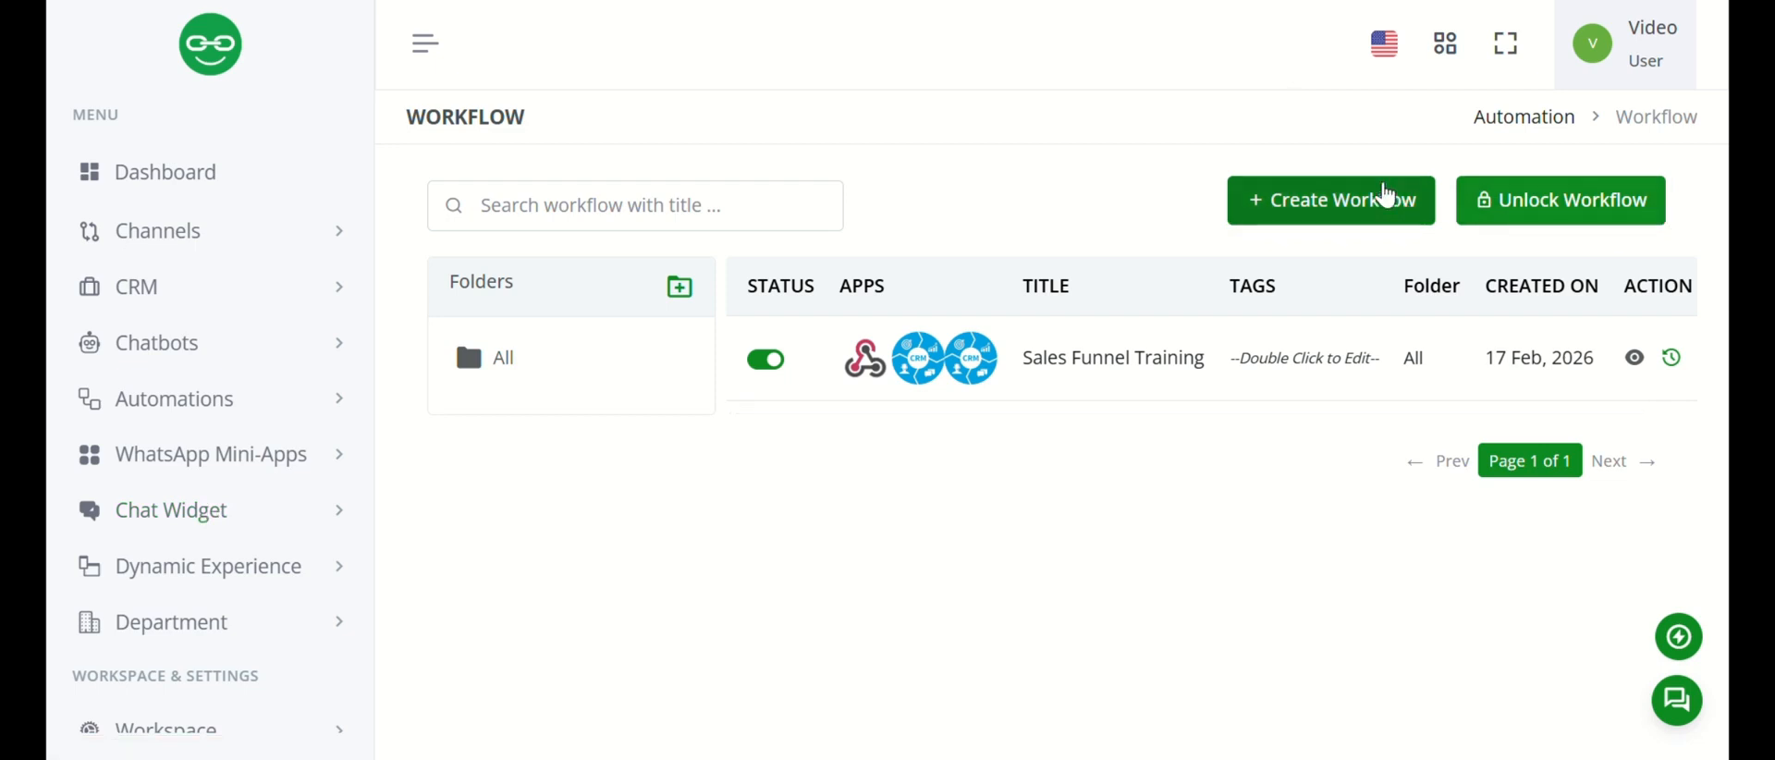
{"action": "left_click", "coordinate": [1386, 196]}
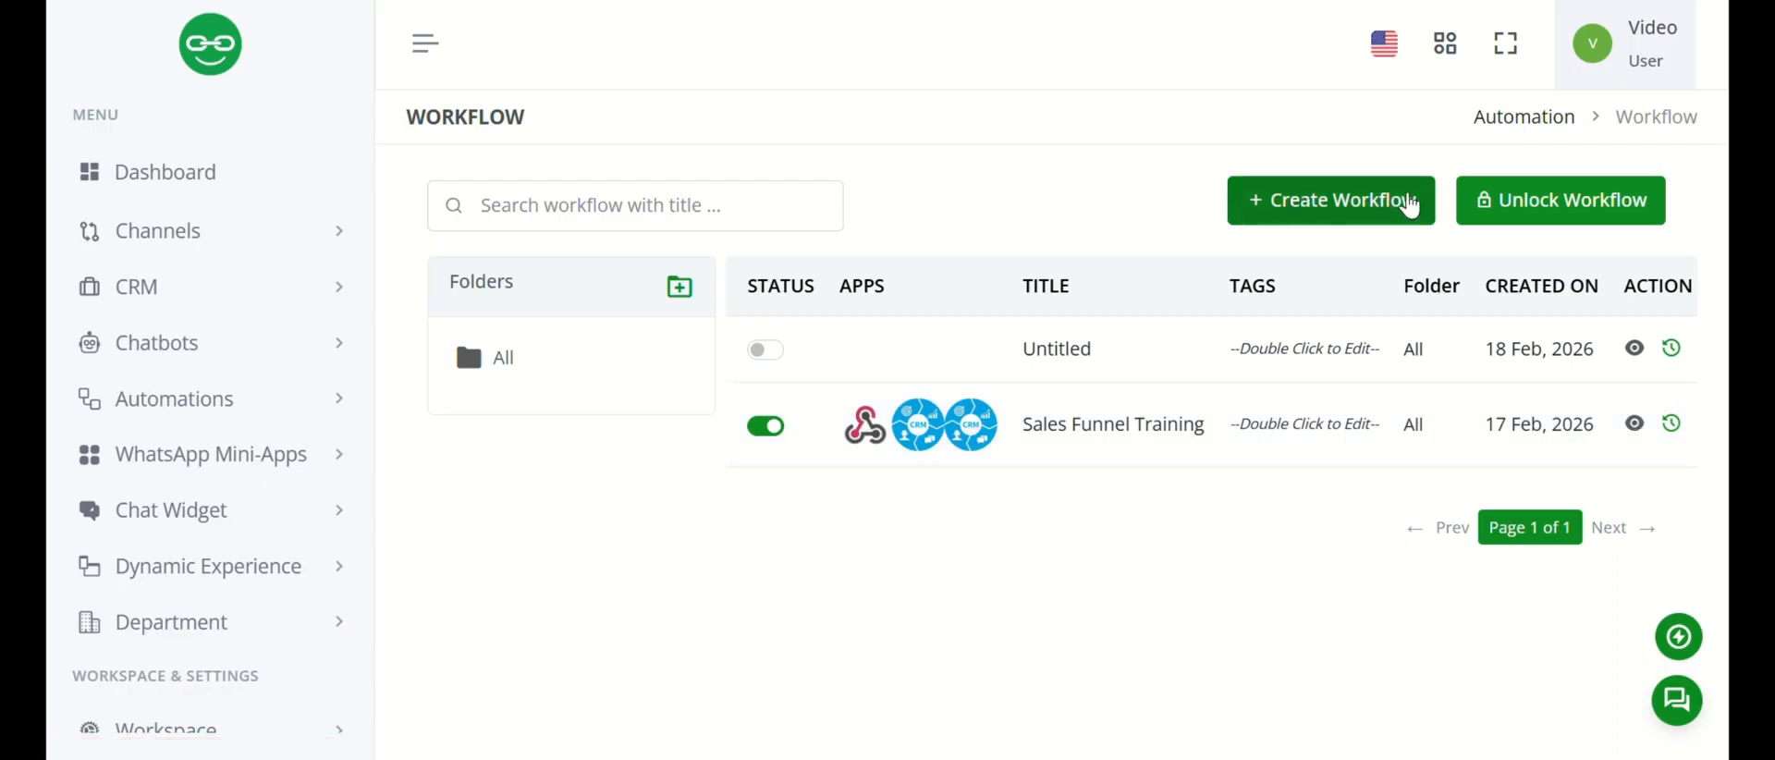
Open the Sales Funnel Training workflow and bring up the settings of its Custom Webhook node, selecting the webhook title.
{"action": "left_click", "coordinate": [1633, 424]}
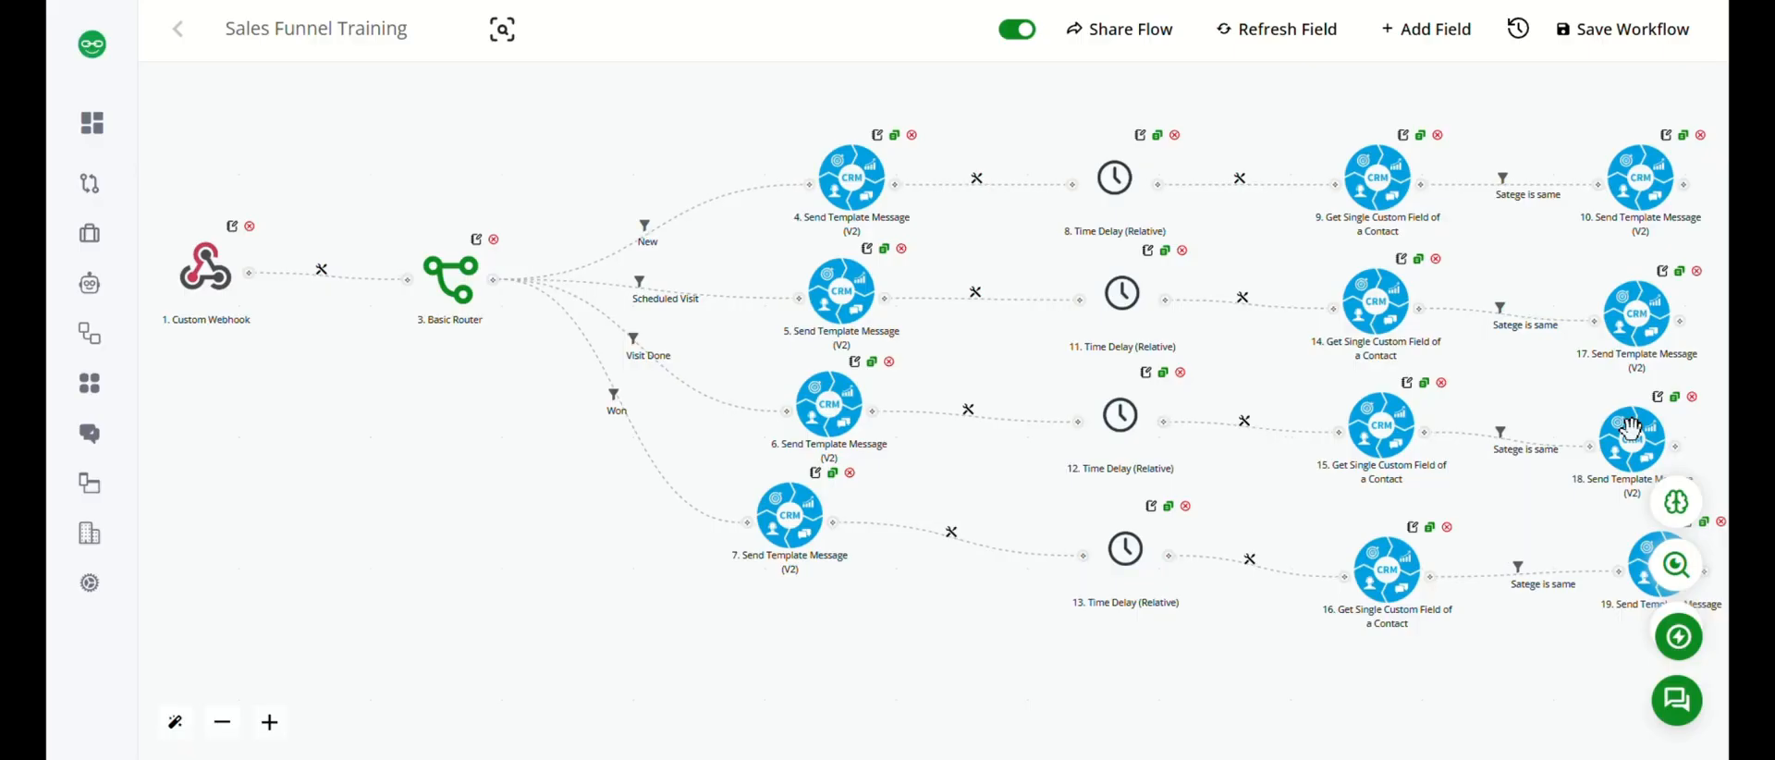
{"action": "left_click_drag", "start_coordinate": [515, 480], "coordinate": [776, 541]}
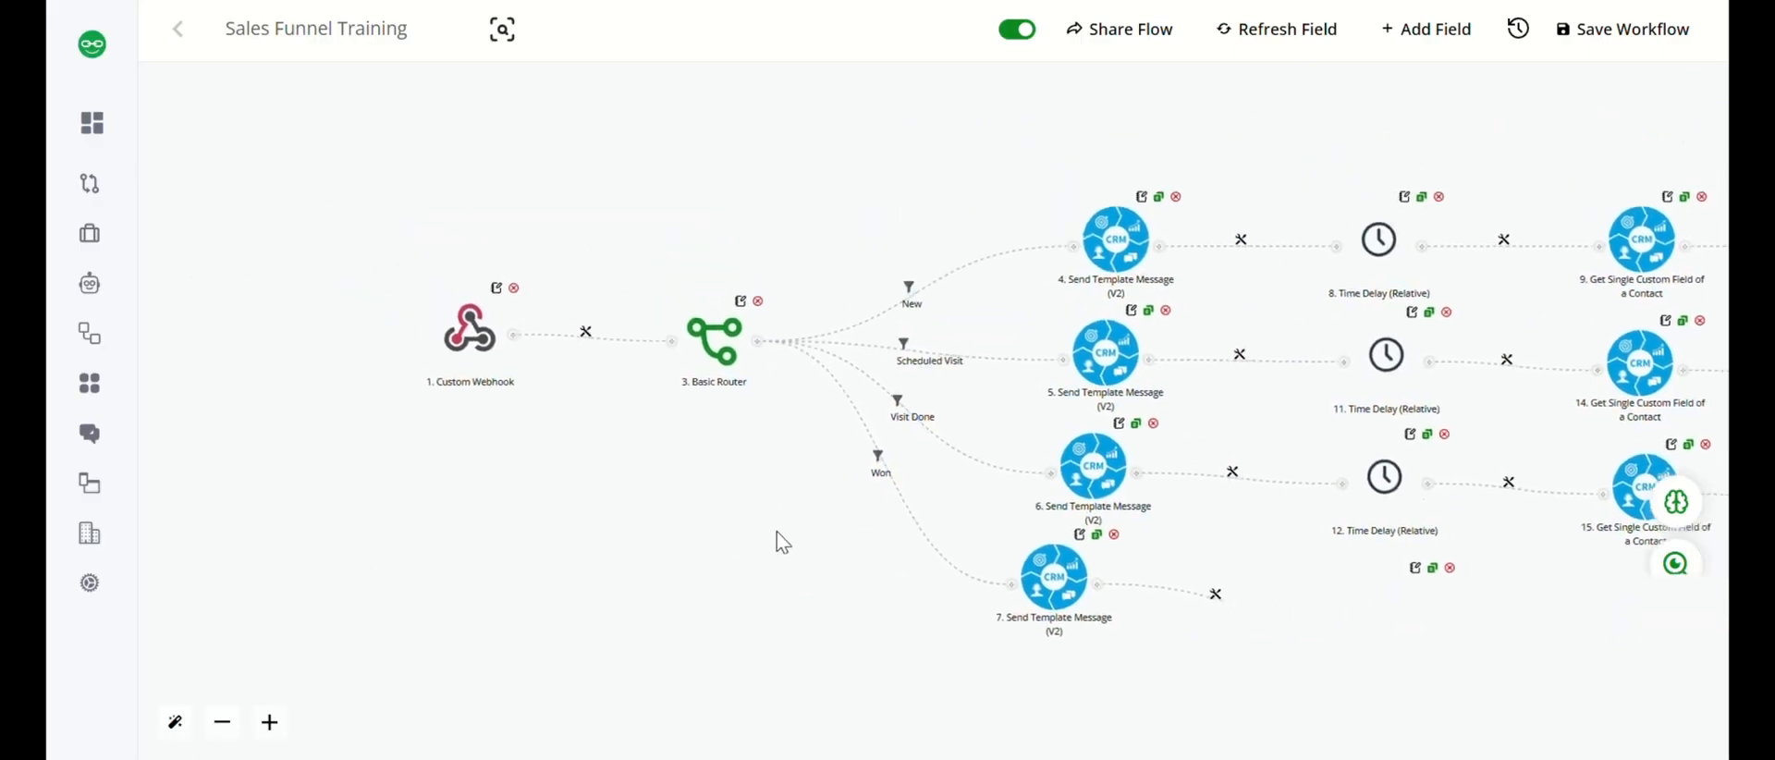
{"action": "left_click", "coordinate": [466, 342]}
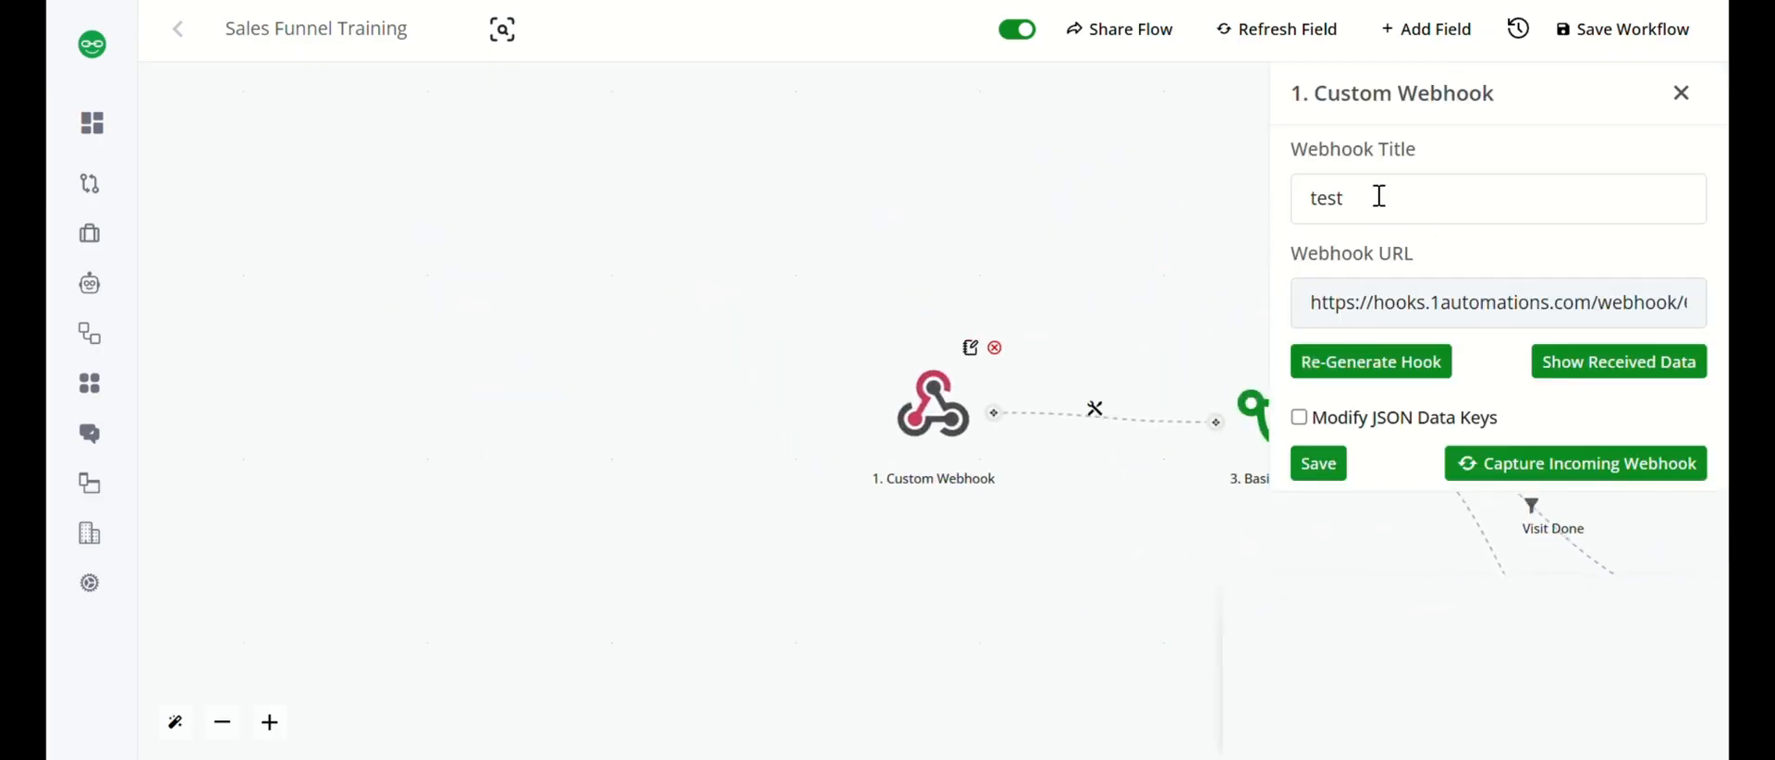
{"action": "left_click_drag", "start_coordinate": [1378, 196], "coordinate": [1295, 196]}
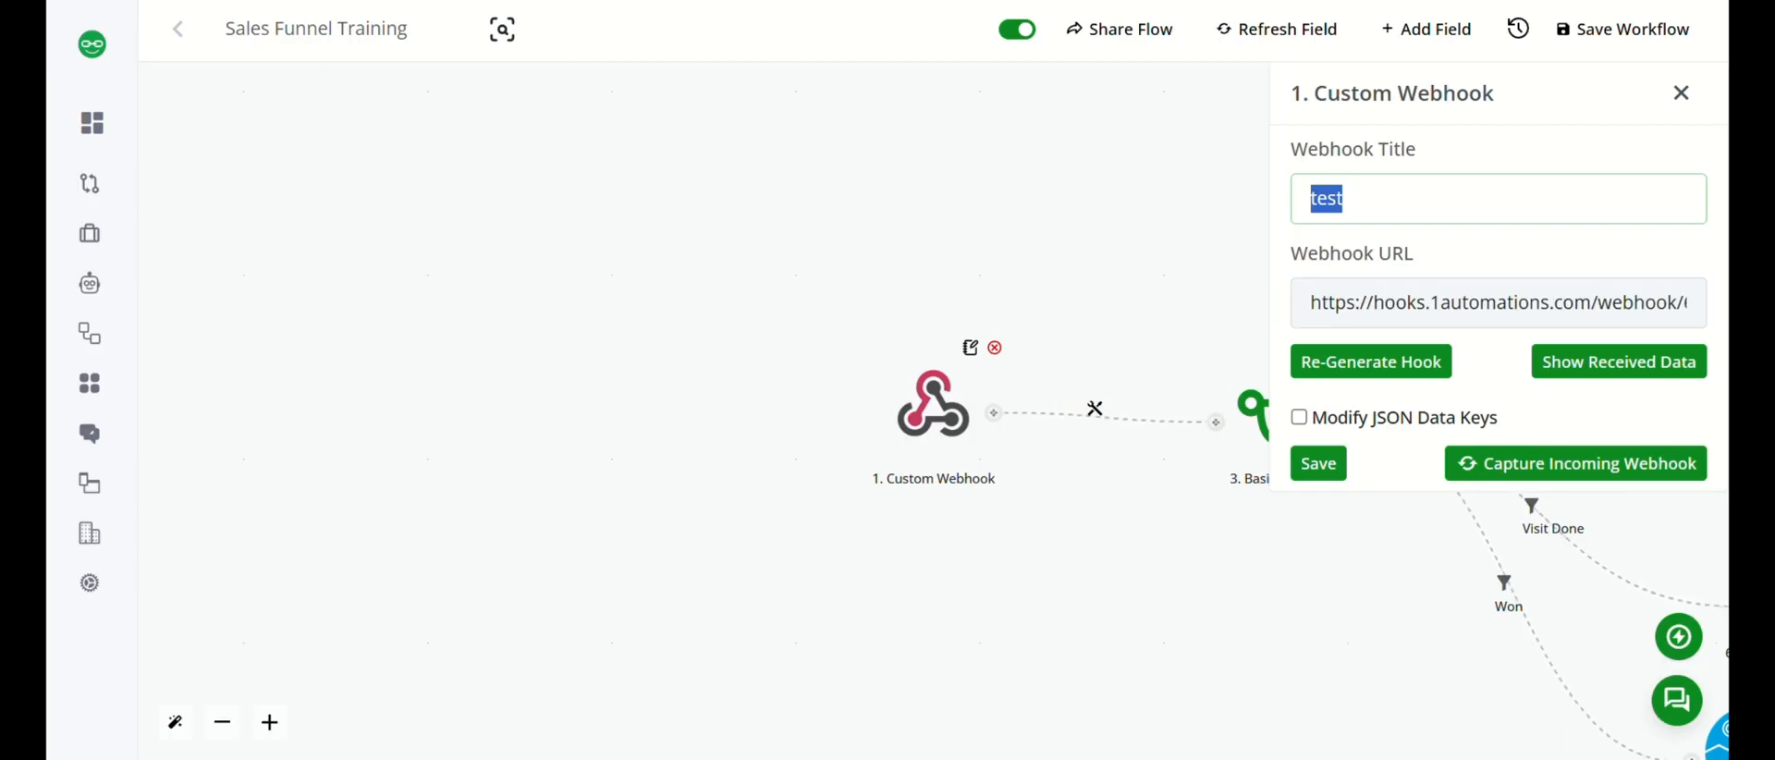
Duplicate the workflow's browser tab and save the Sales Funnel Training workflow in the copy.
{"action": "left_click", "coordinate": [705, 2]}
{"action": "right_click", "coordinate": [264, 1]}
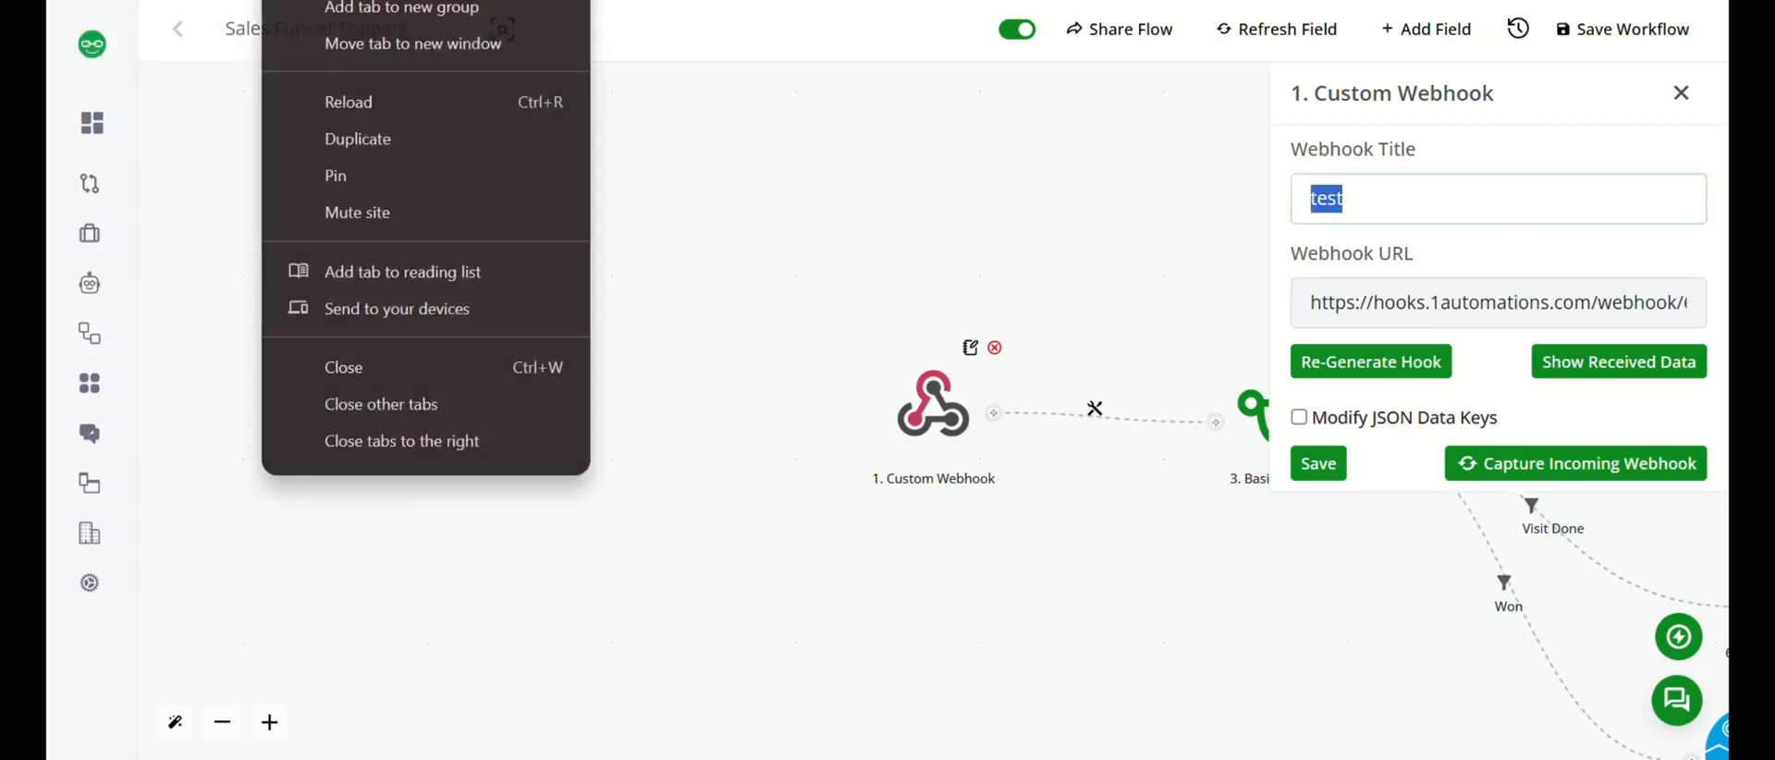
{"action": "left_click", "coordinate": [404, 146]}
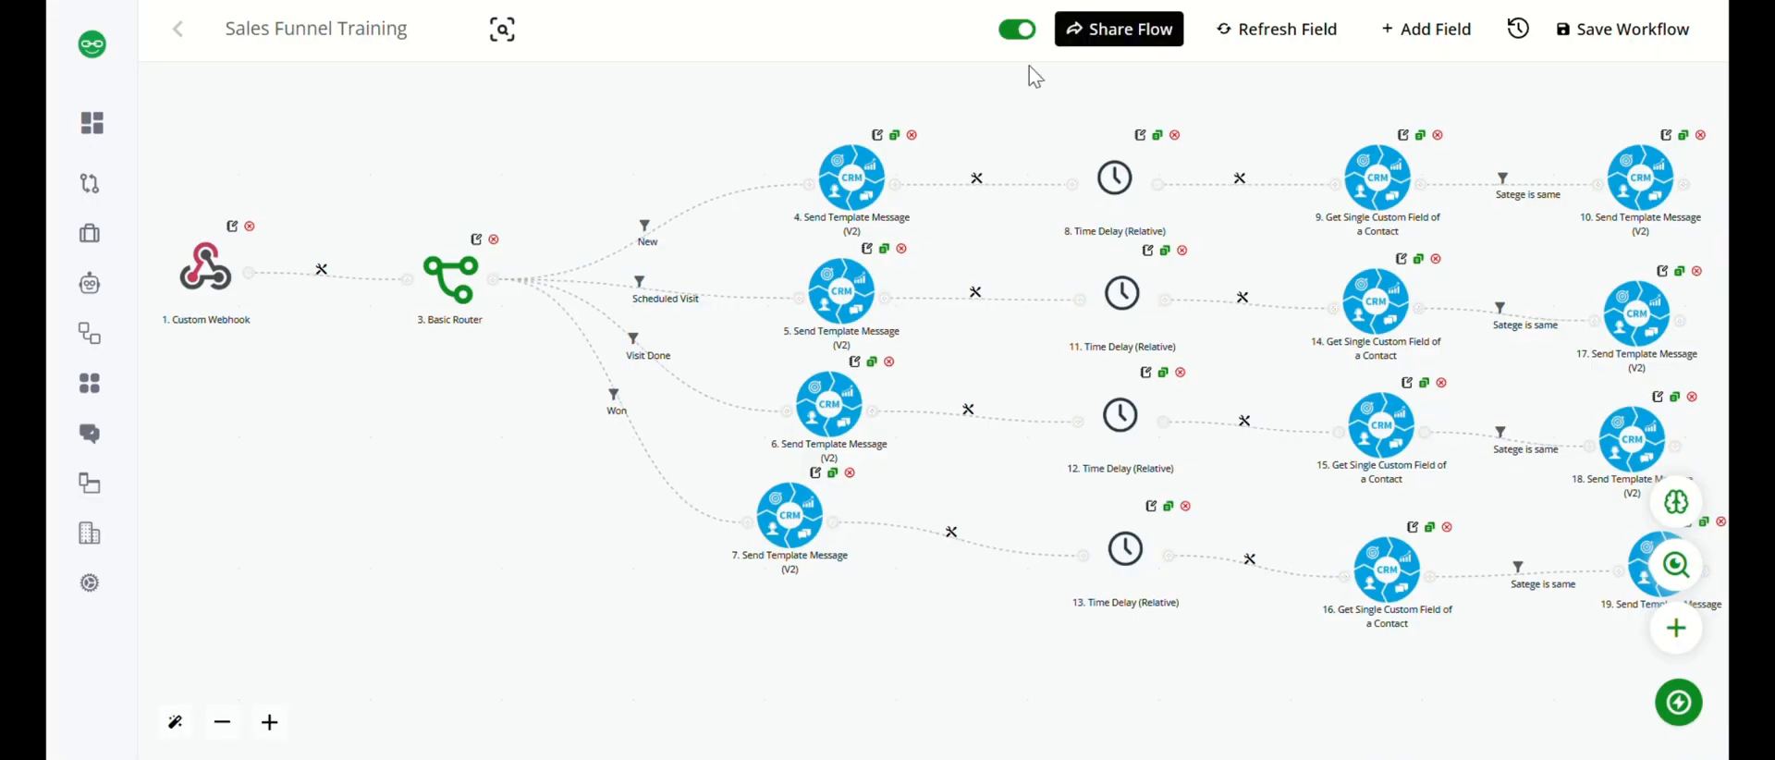
{"action": "left_click", "coordinate": [1596, 37]}
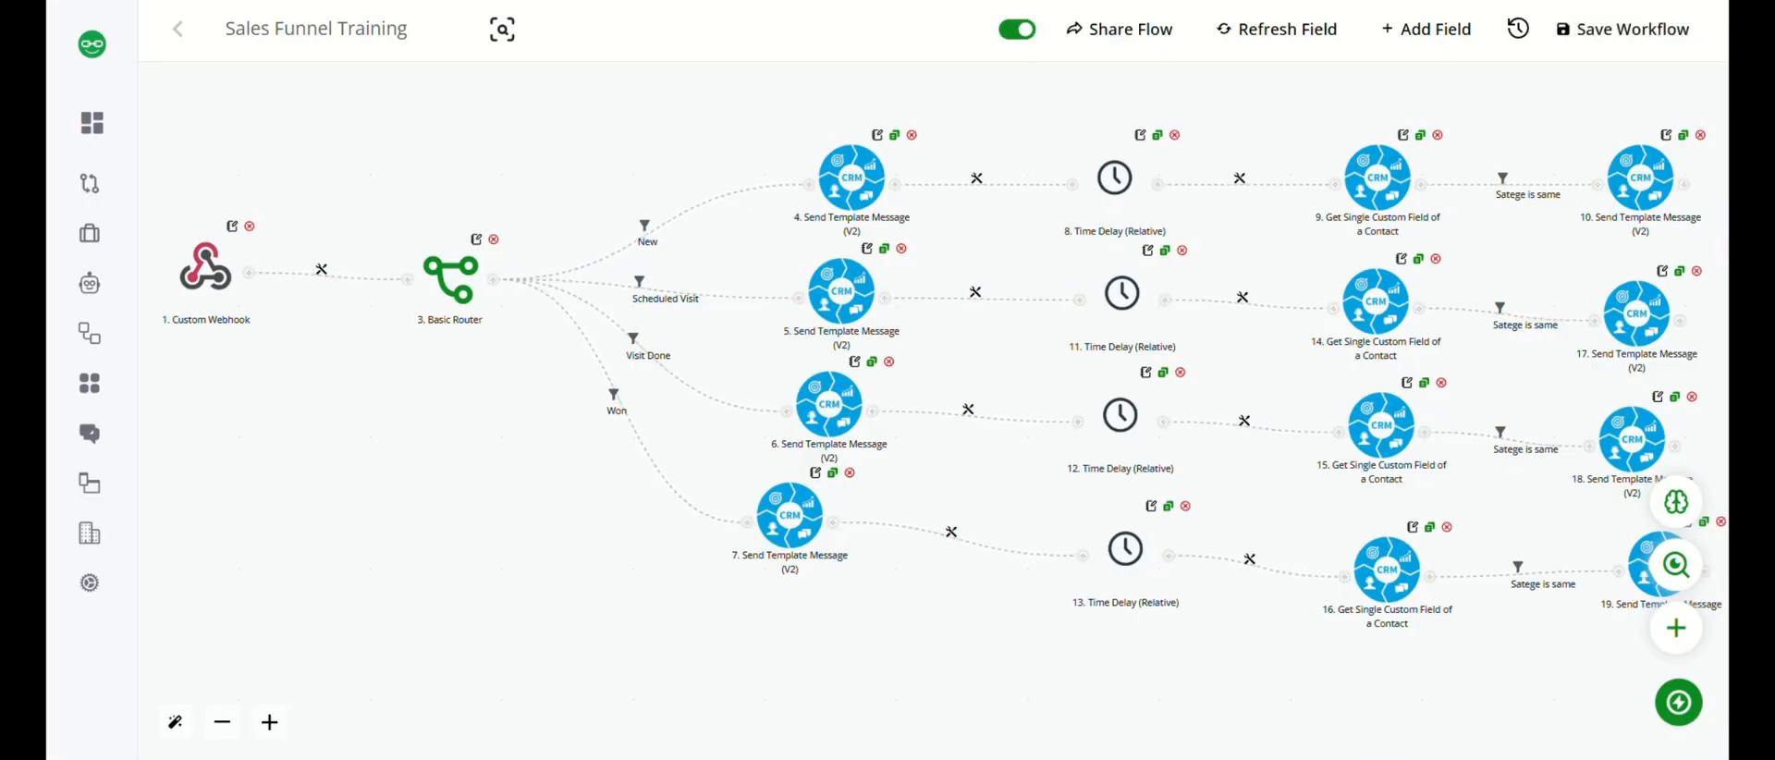
{"action": "left_click", "coordinate": [1594, 26]}
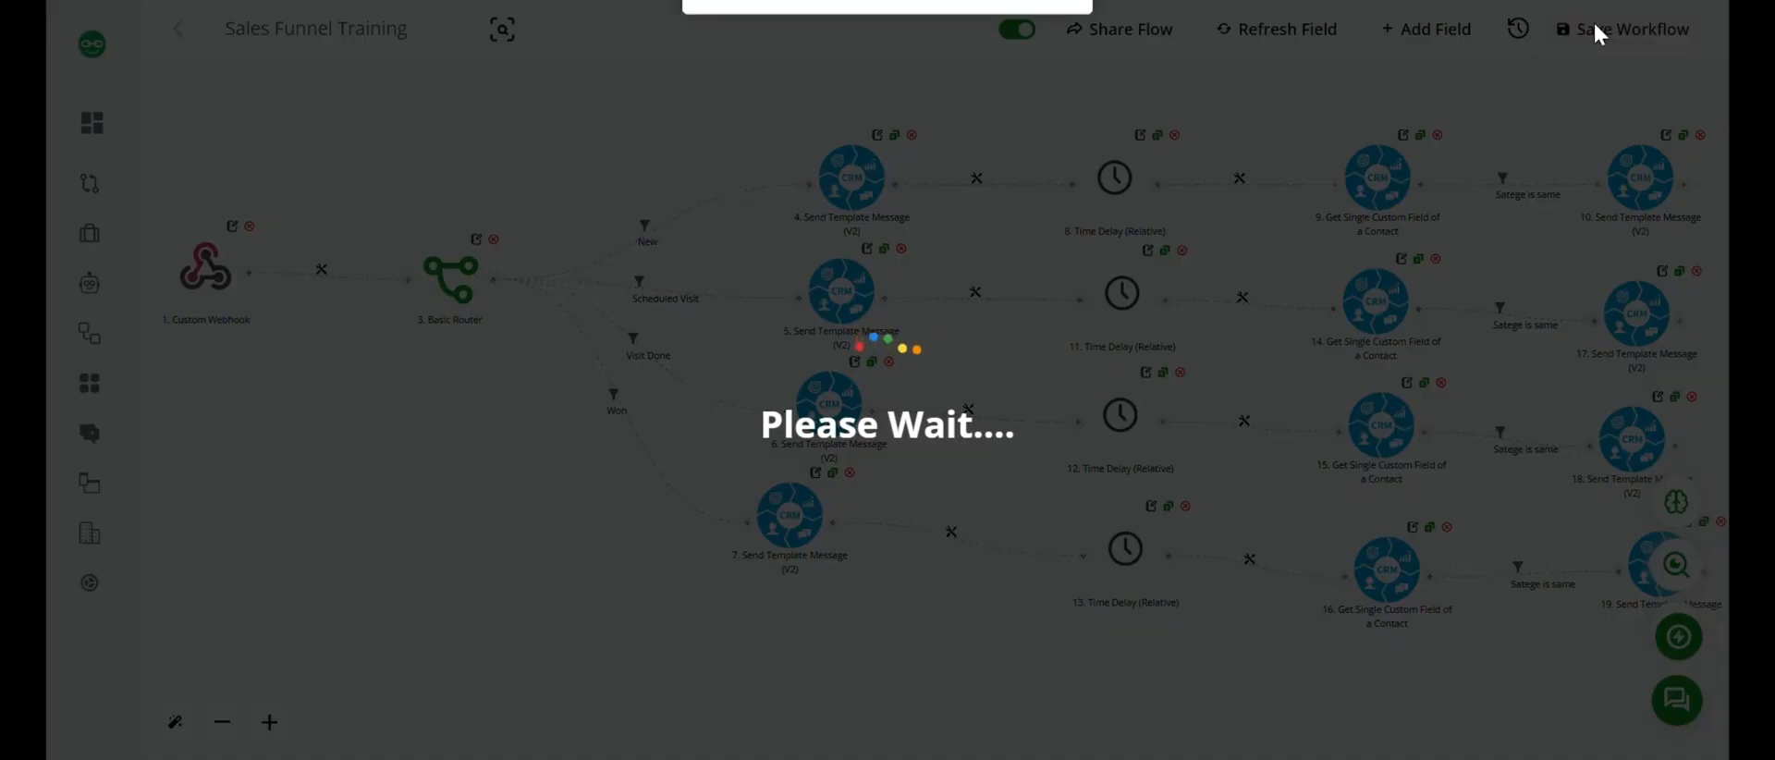
Open the Sales funnel training trigger in CRM Triggers for editing.
{"action": "mouse_move", "coordinate": [143, 110]}
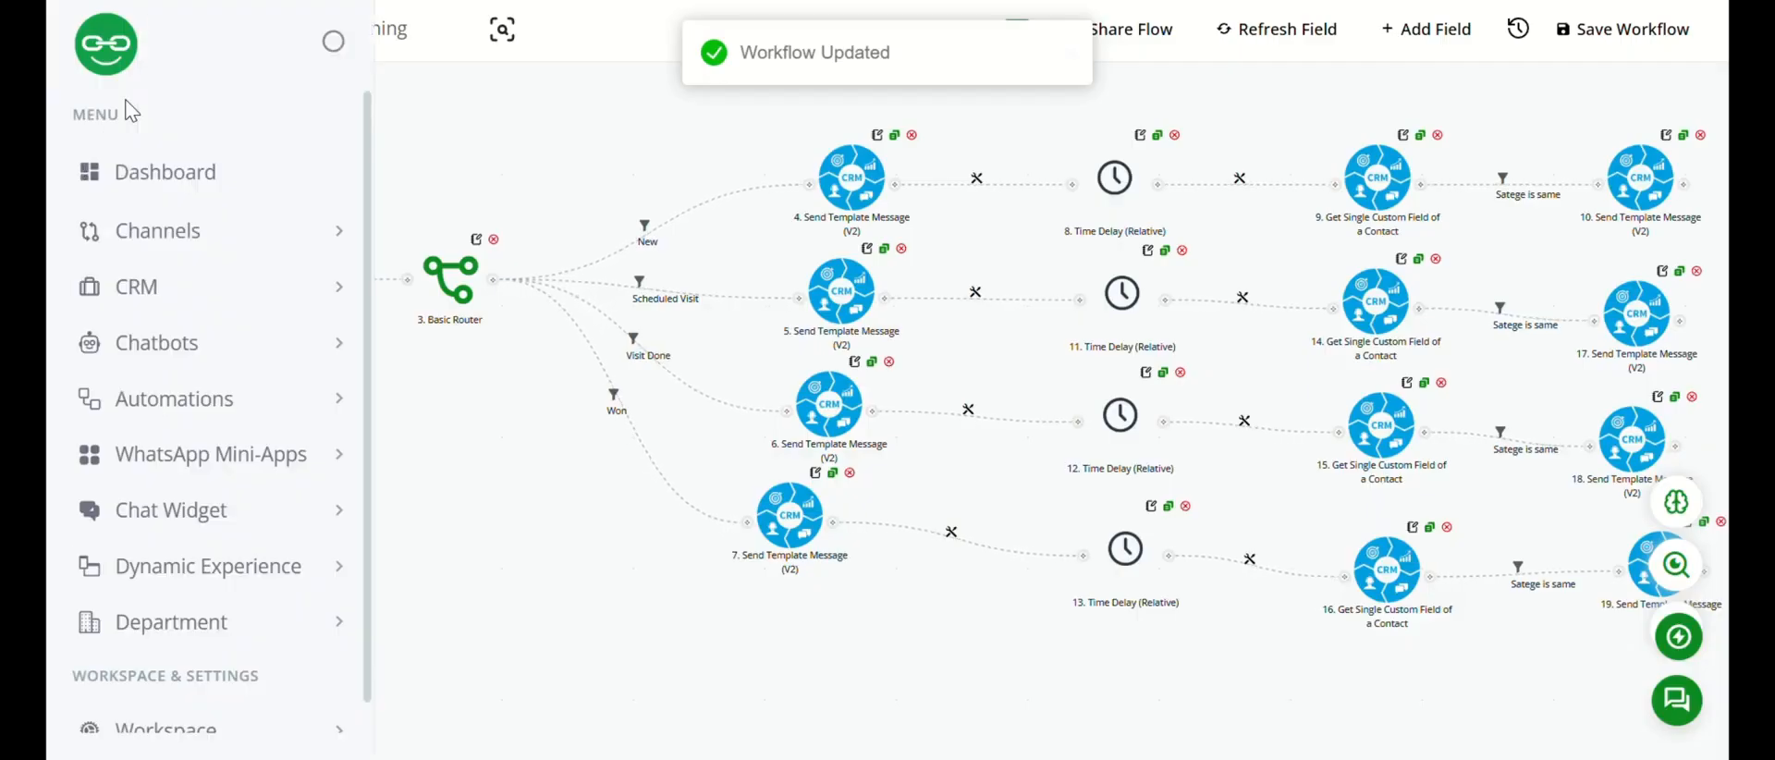
{"action": "left_click", "coordinate": [163, 297]}
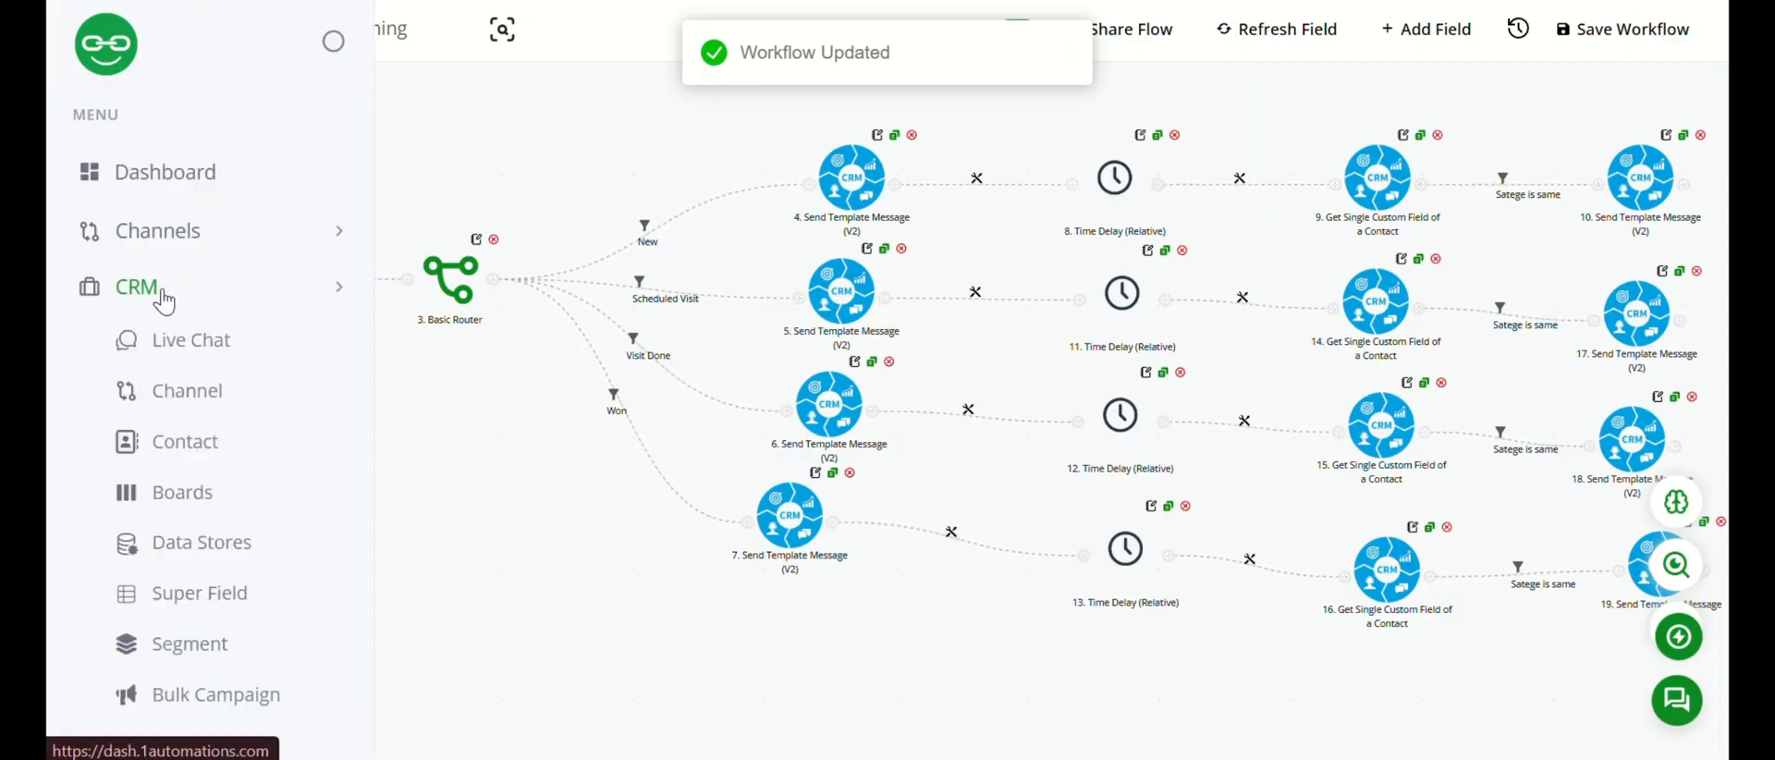
{"action": "scroll", "coordinate": [219, 462], "scroll_direction": "down", "scroll_amount": 3}
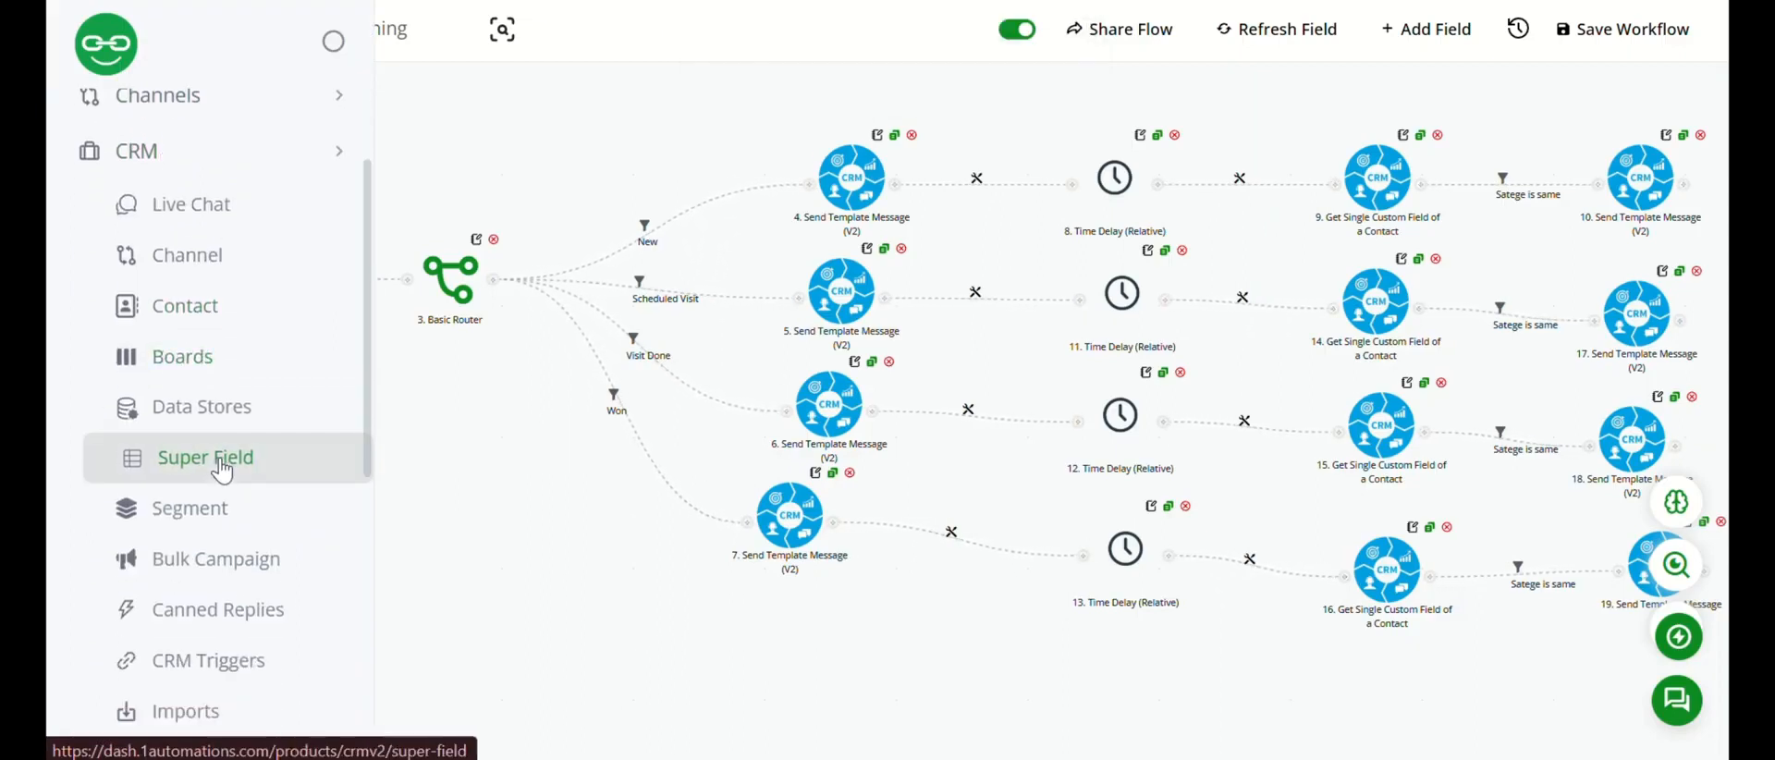
{"action": "left_click", "coordinate": [213, 556]}
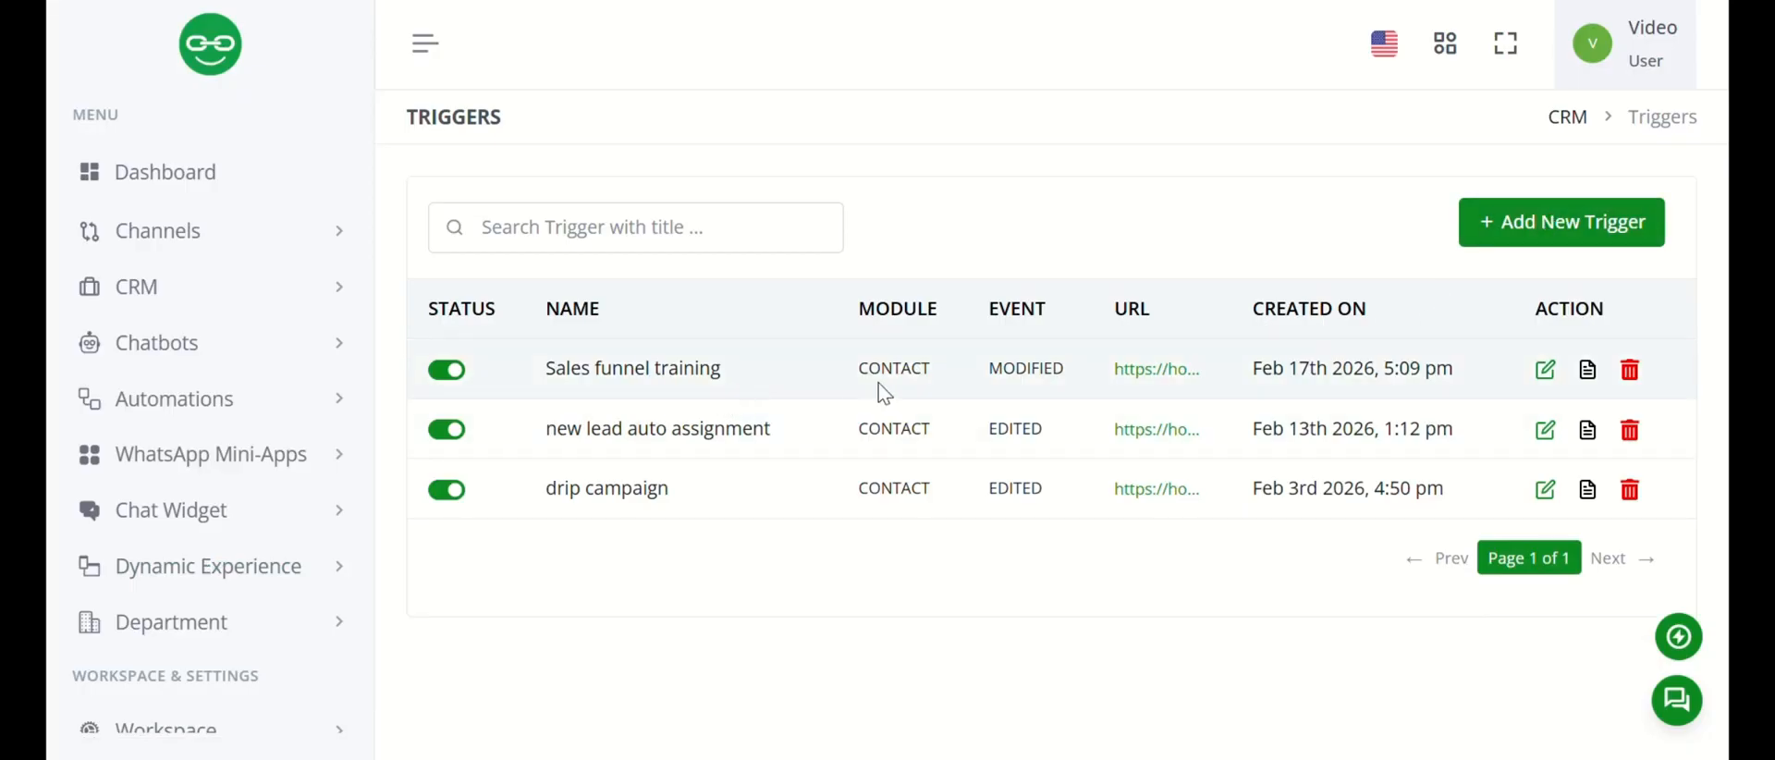
{"action": "left_click", "coordinate": [1546, 373]}
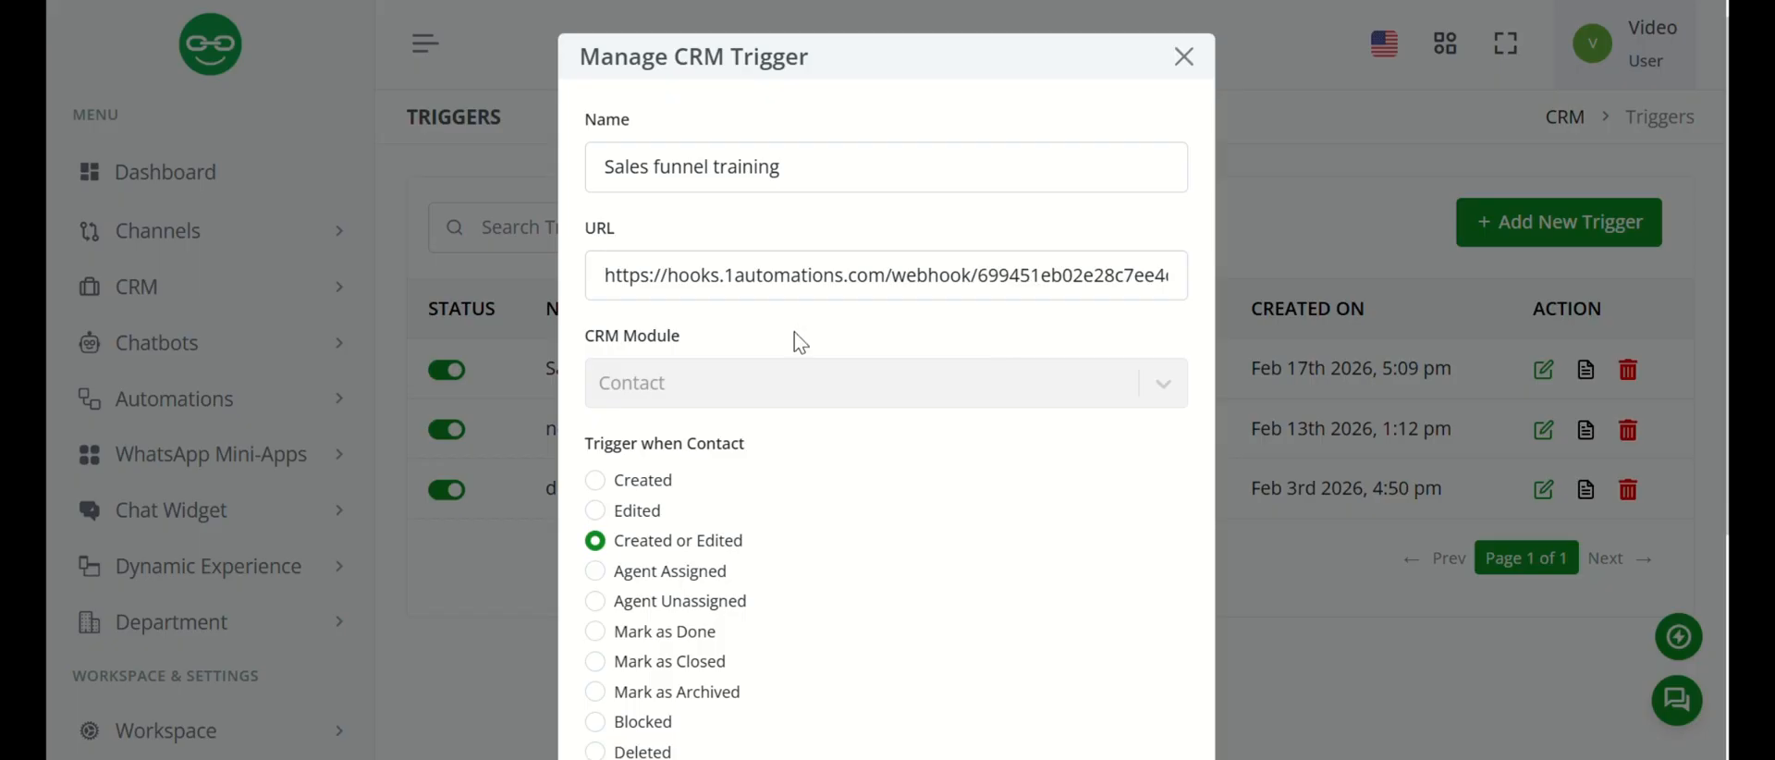
Set the contact trigger to execute when "Any of selected field updated" applies.
{"action": "scroll", "coordinate": [801, 342], "scroll_direction": "down", "scroll_amount": 2}
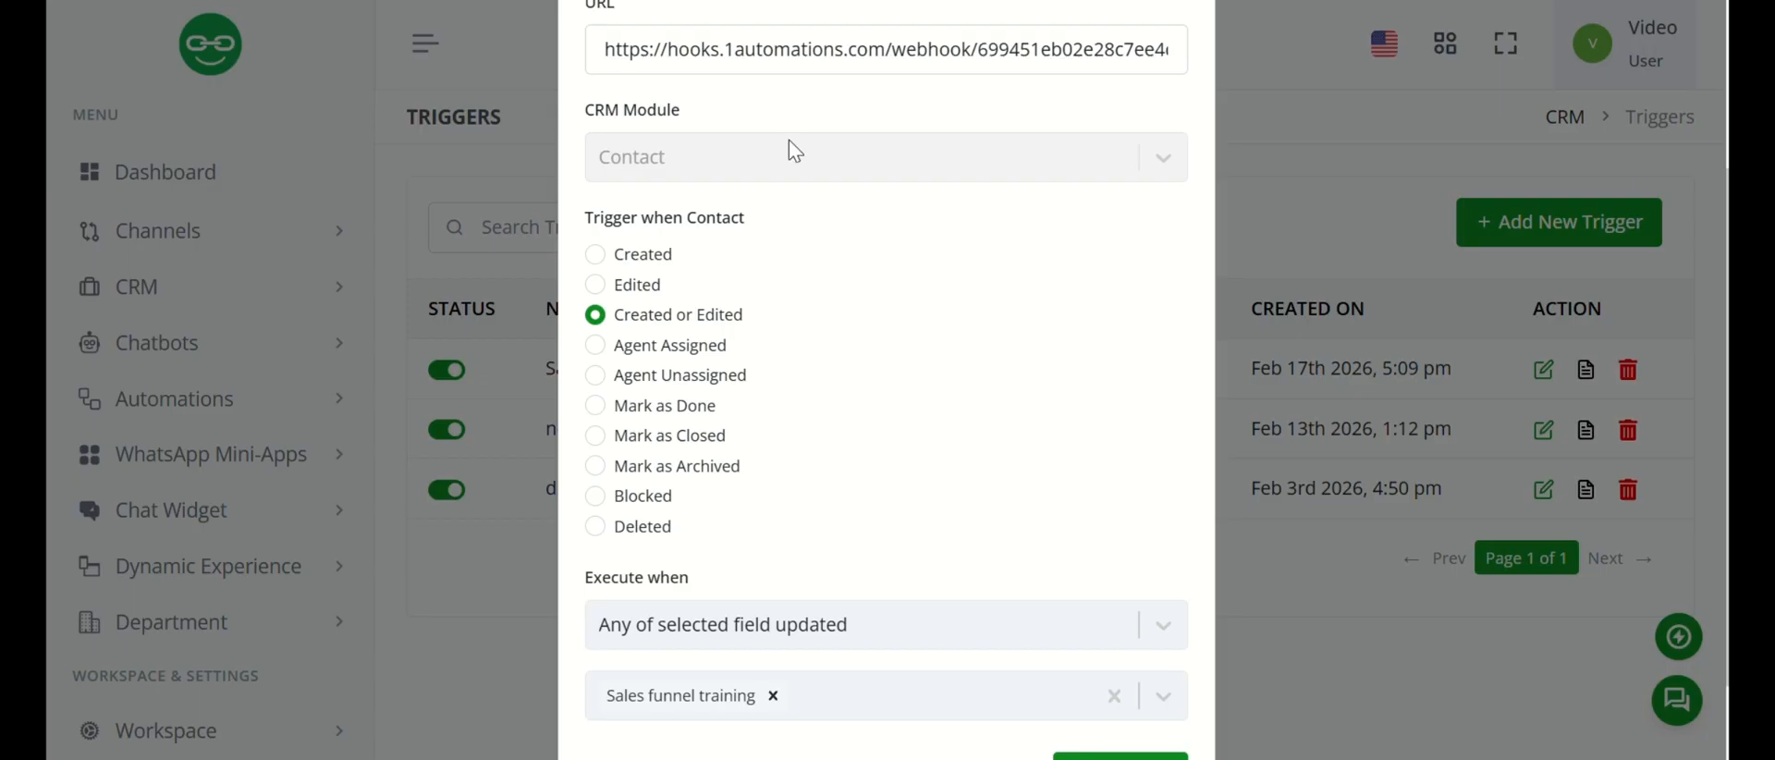
{"action": "scroll", "coordinate": [705, 504], "scroll_direction": "down", "scroll_amount": 1}
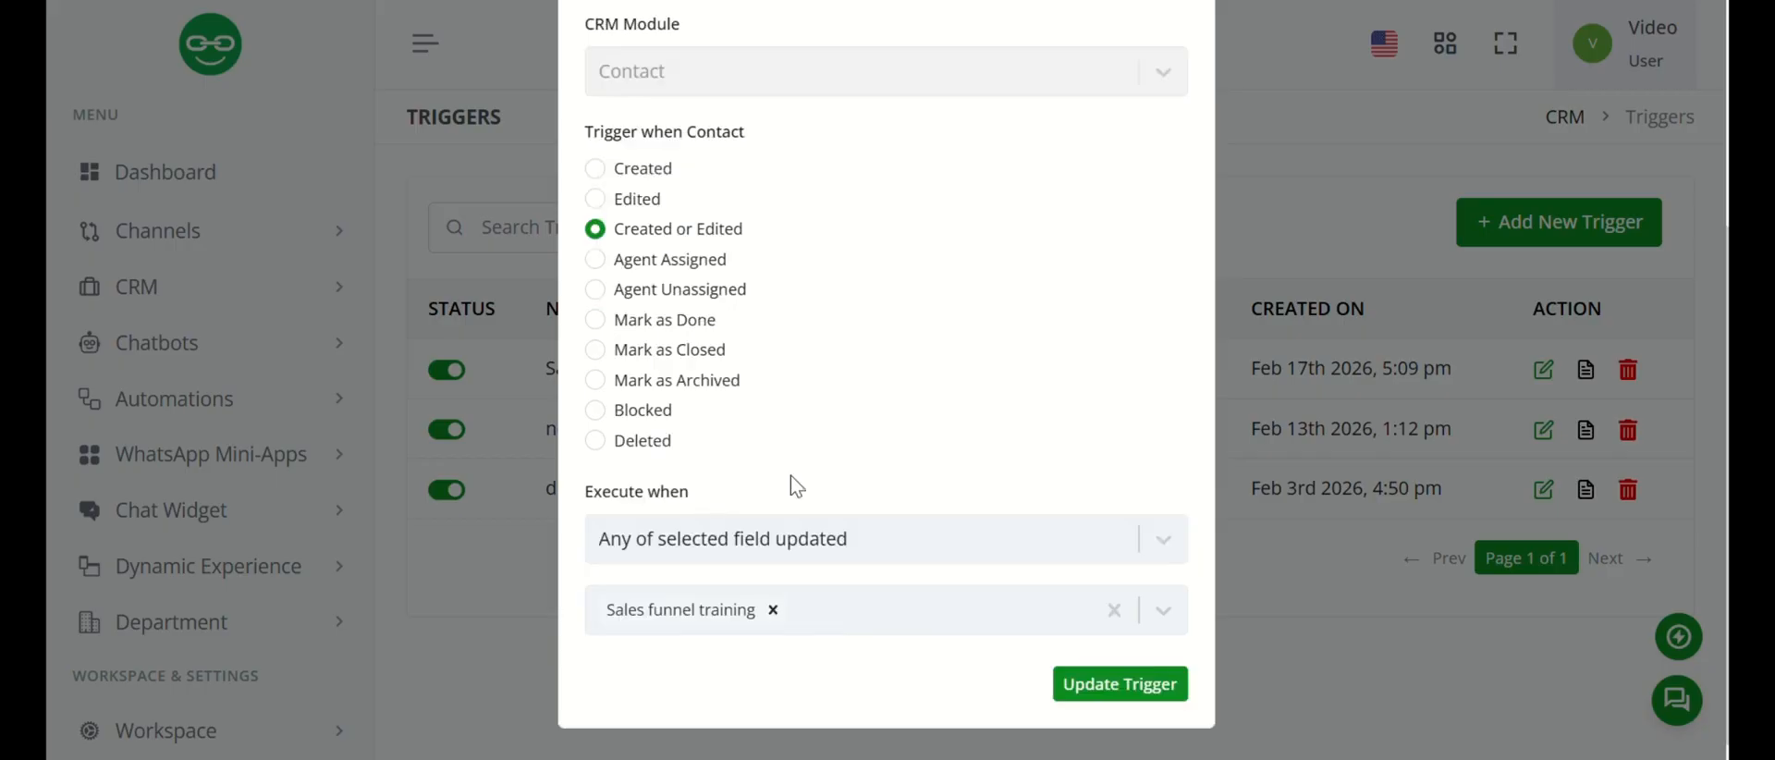
{"action": "left_click", "coordinate": [1165, 546]}
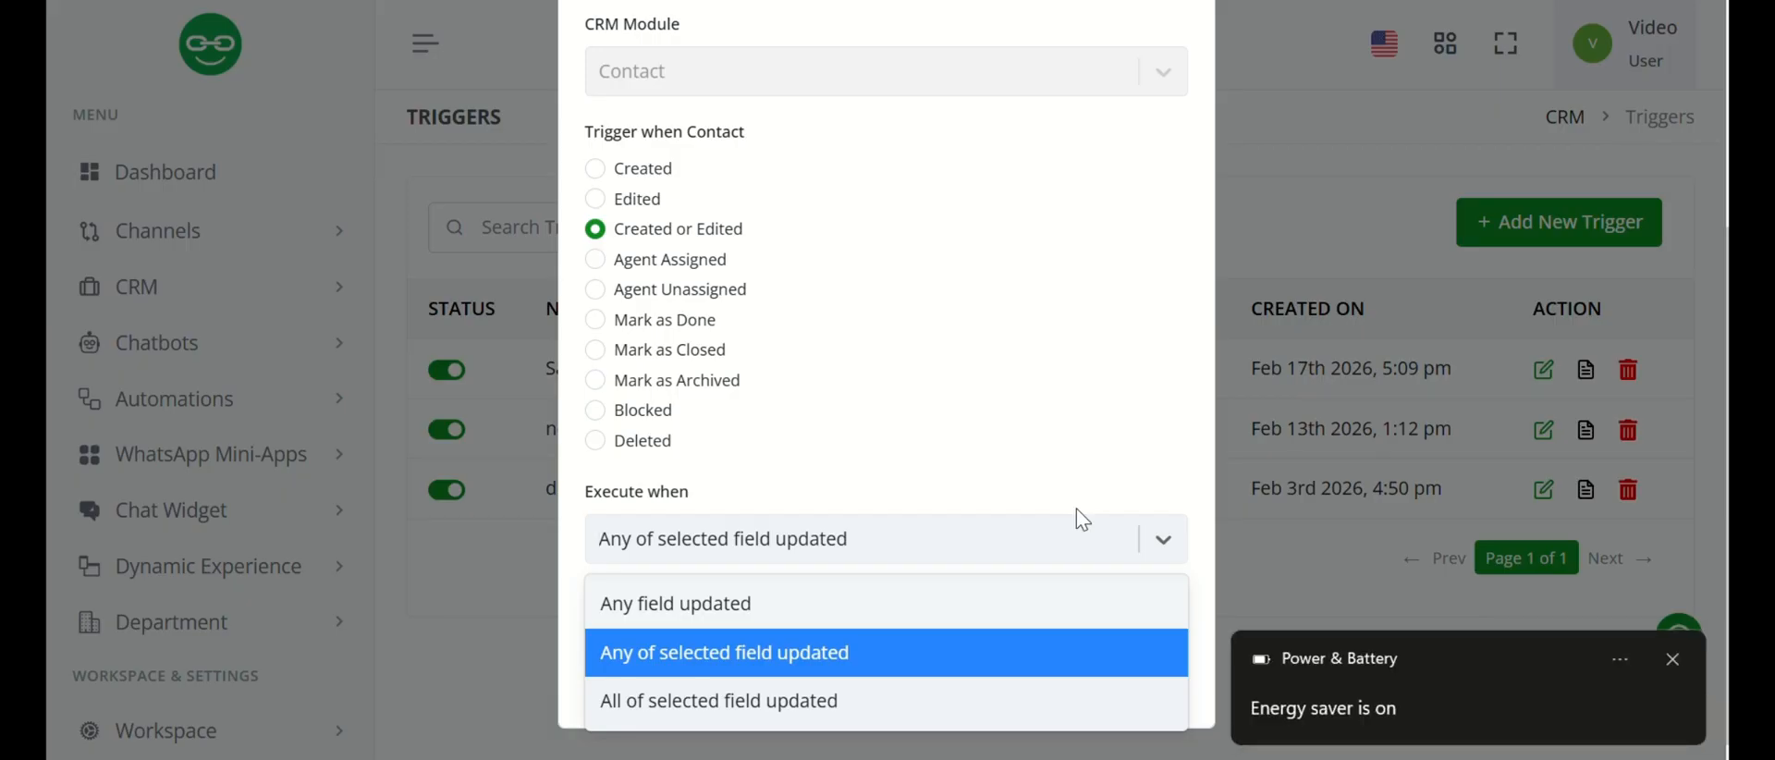
{"action": "left_click", "coordinate": [734, 652]}
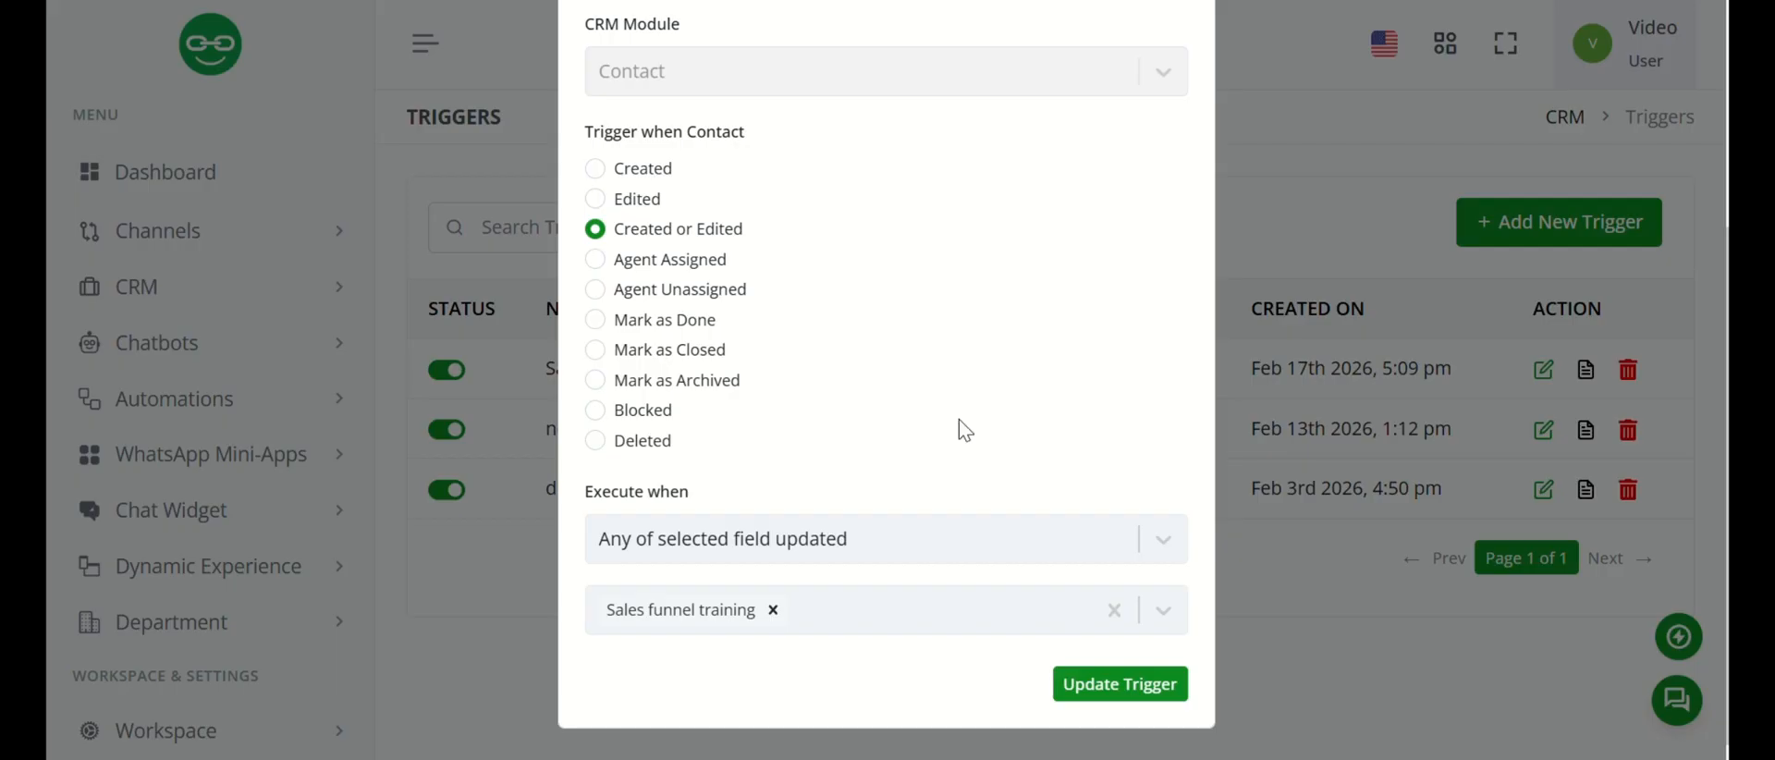
Review the available trigger fields, keep Sales funnel training as the selected field, and update the trigger.
{"action": "left_click", "coordinate": [1155, 616]}
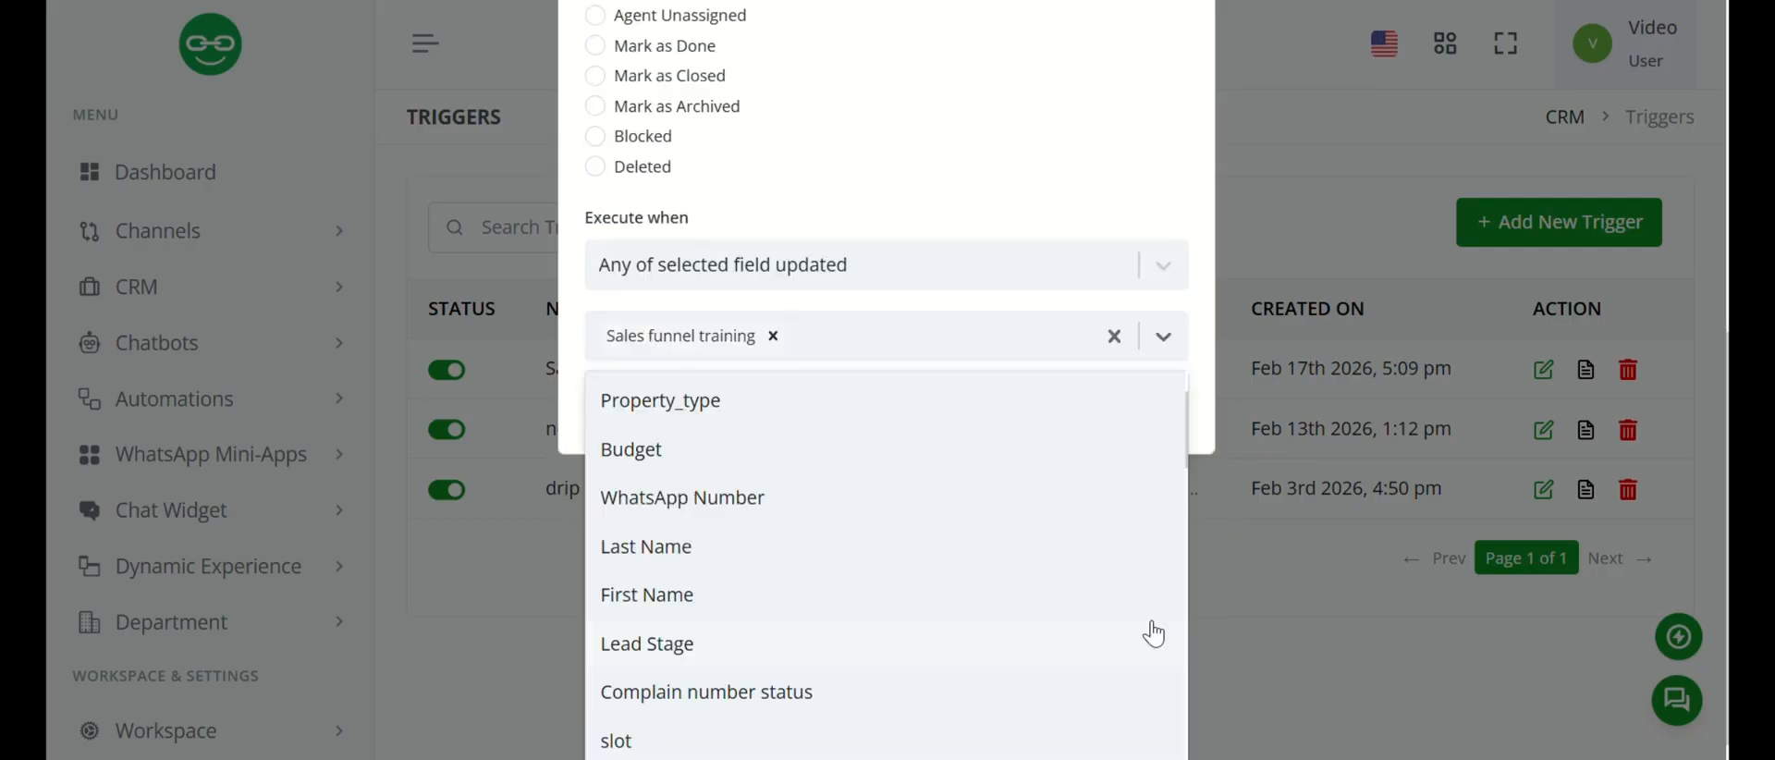
{"action": "scroll", "coordinate": [966, 726], "scroll_direction": "down", "scroll_amount": 8}
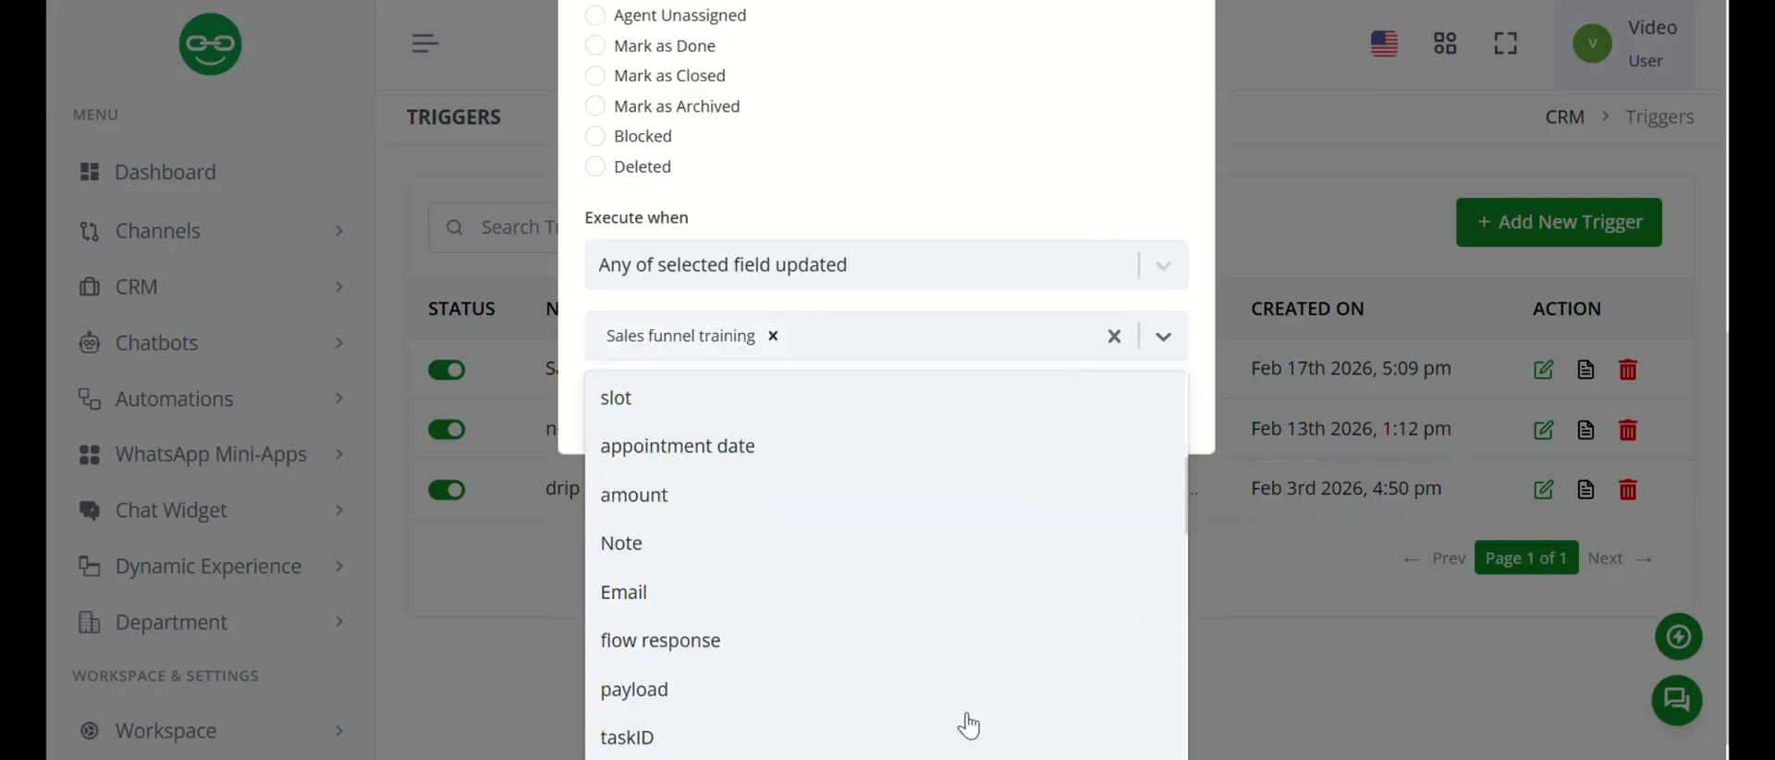
{"action": "left_click", "coordinate": [1087, 132]}
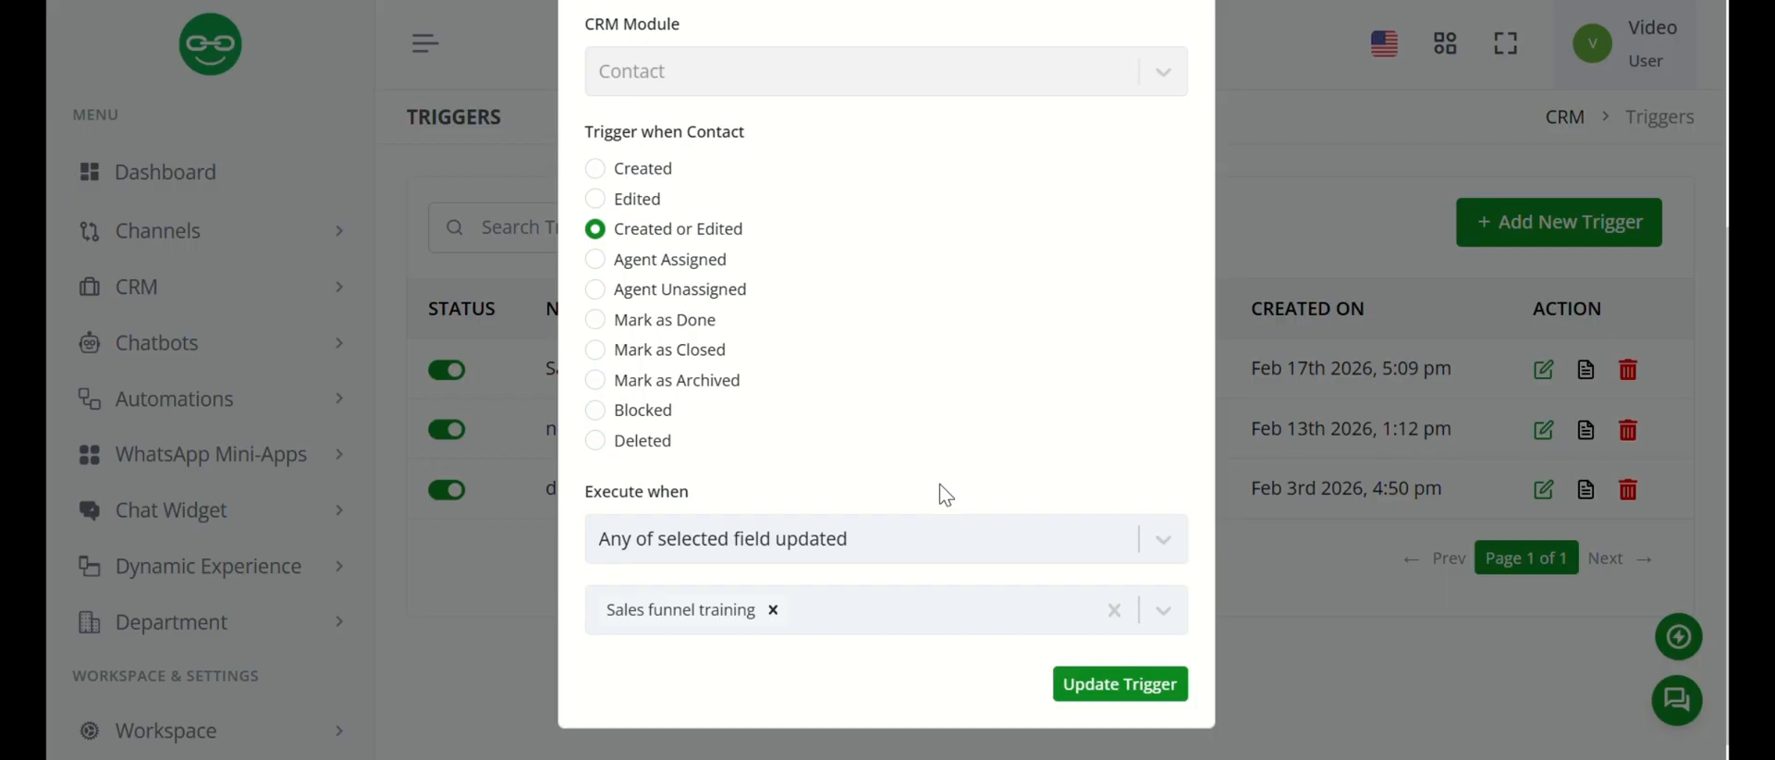
{"action": "left_click", "coordinate": [1120, 686]}
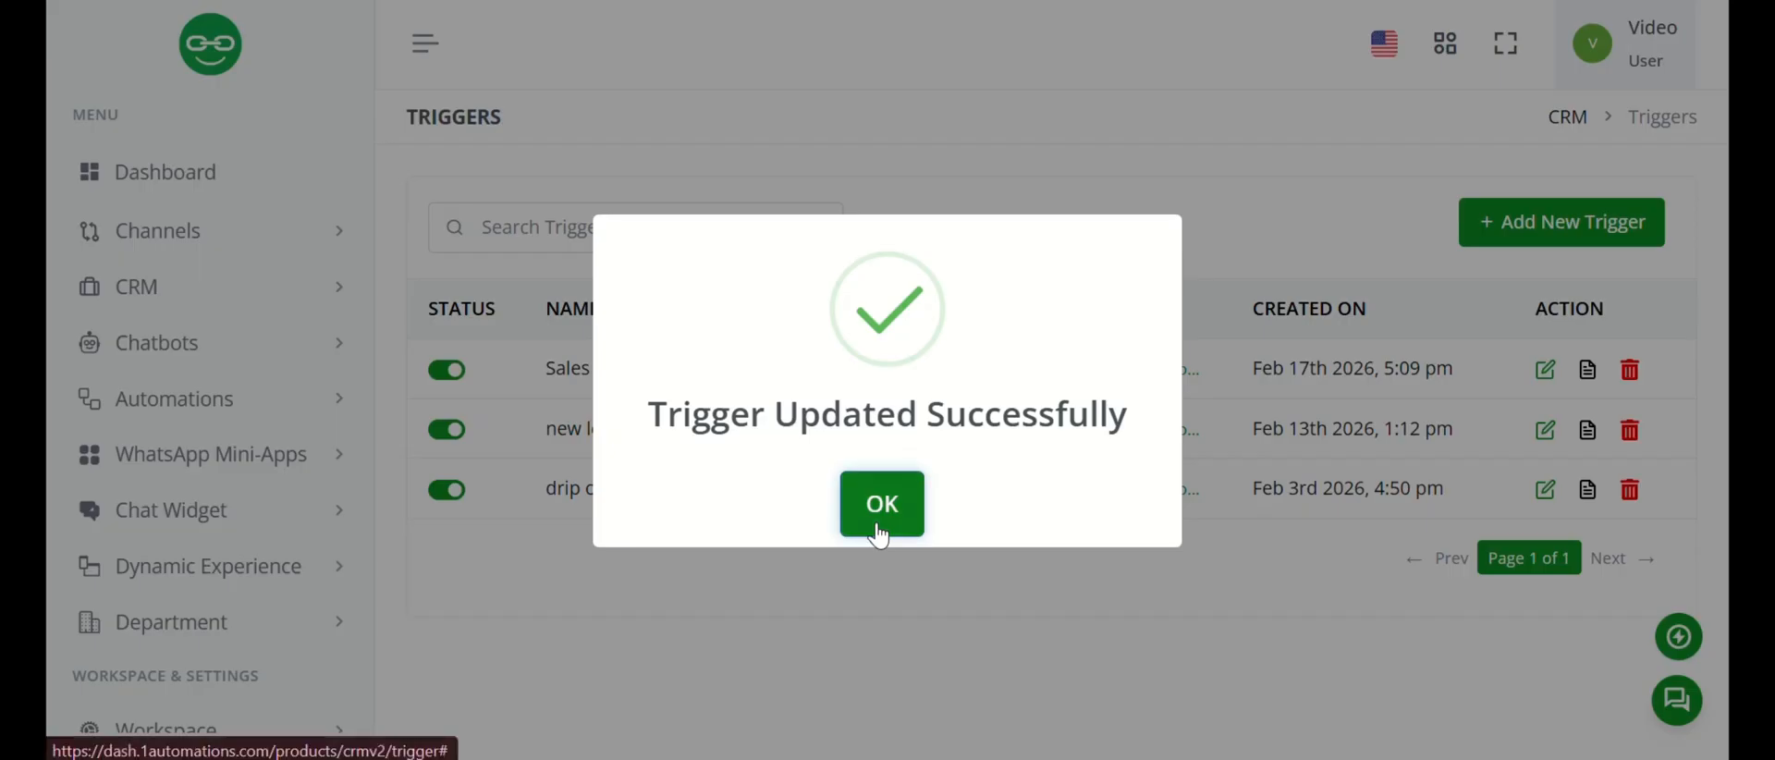
{"action": "left_click", "coordinate": [880, 518]}
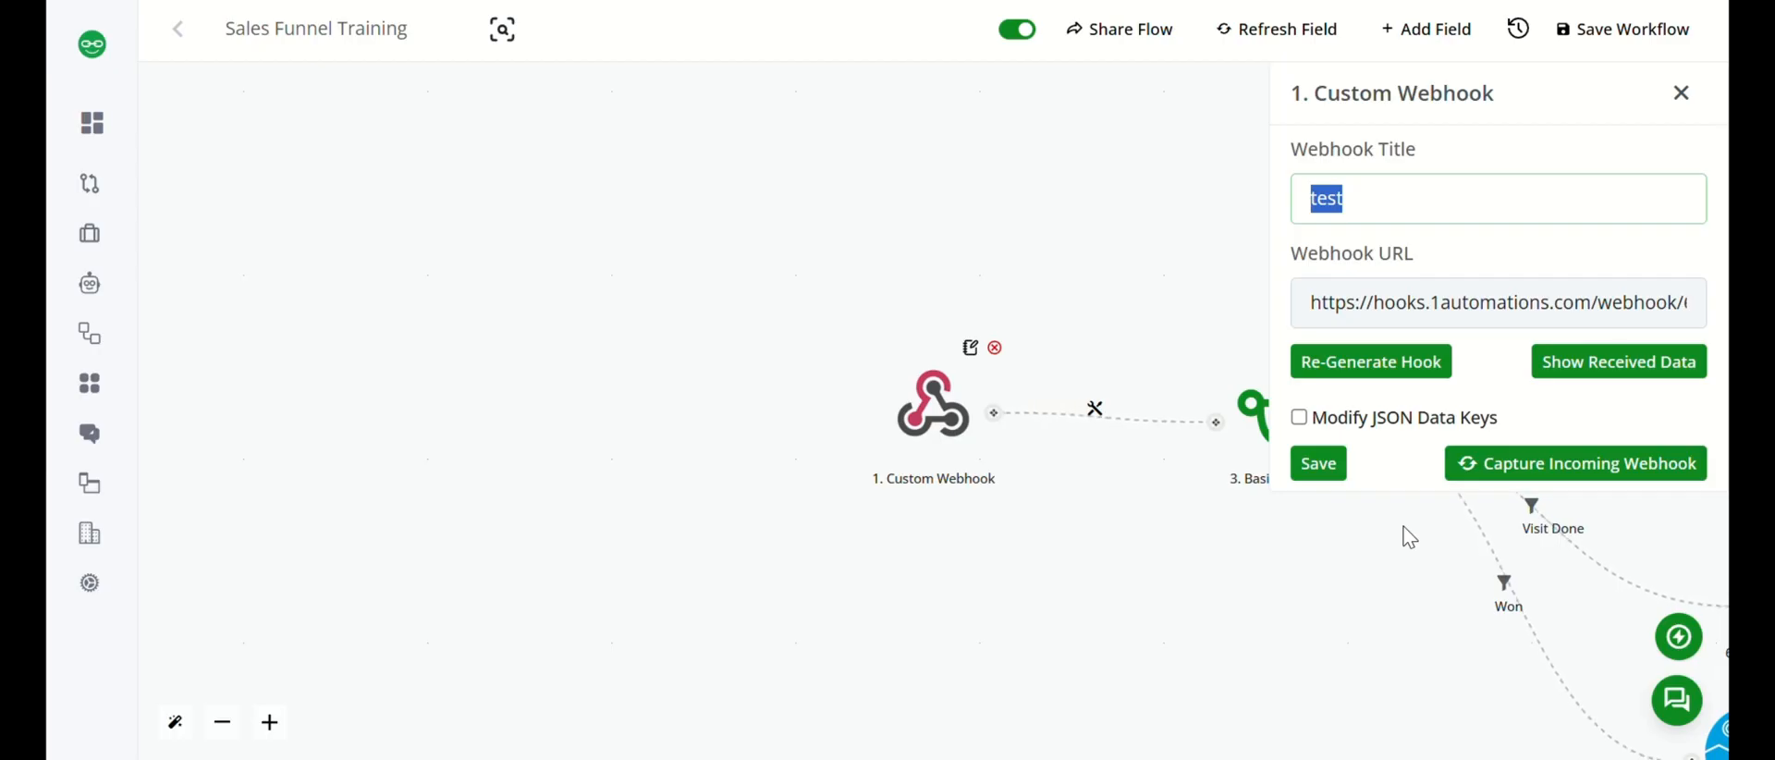
Start capturing incoming data on the workflow's Custom Webhook and open the Sales funnel training board in the CRM.
{"action": "left_click", "coordinate": [1572, 466]}
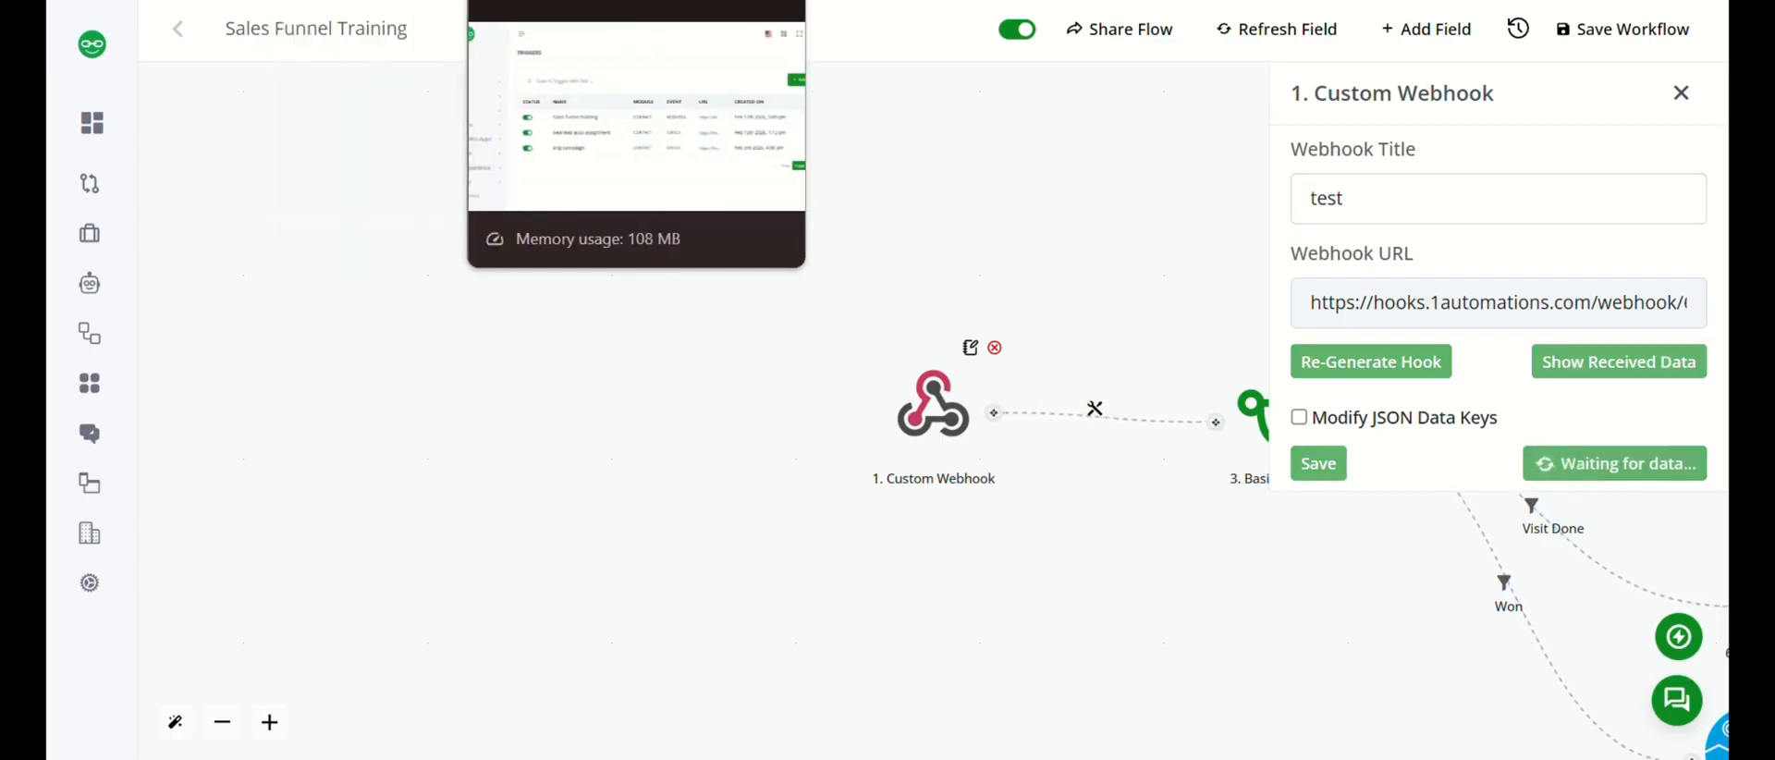
{"action": "left_click", "coordinate": [555, 0]}
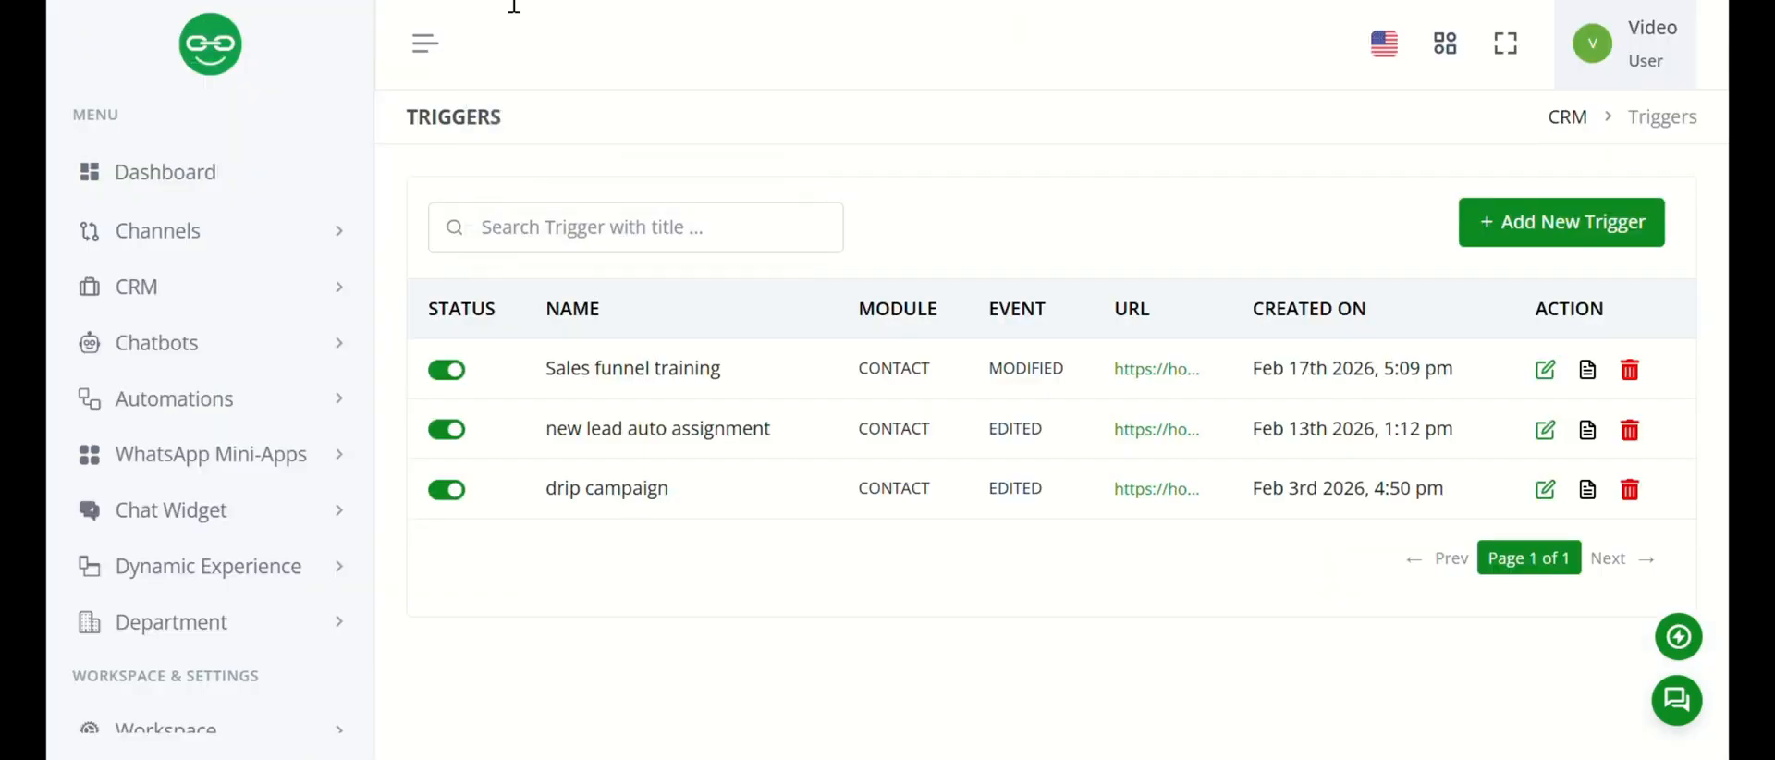
{"action": "scroll", "coordinate": [316, 322], "scroll_direction": "down", "scroll_amount": 1}
{"action": "left_click", "coordinate": [304, 269]}
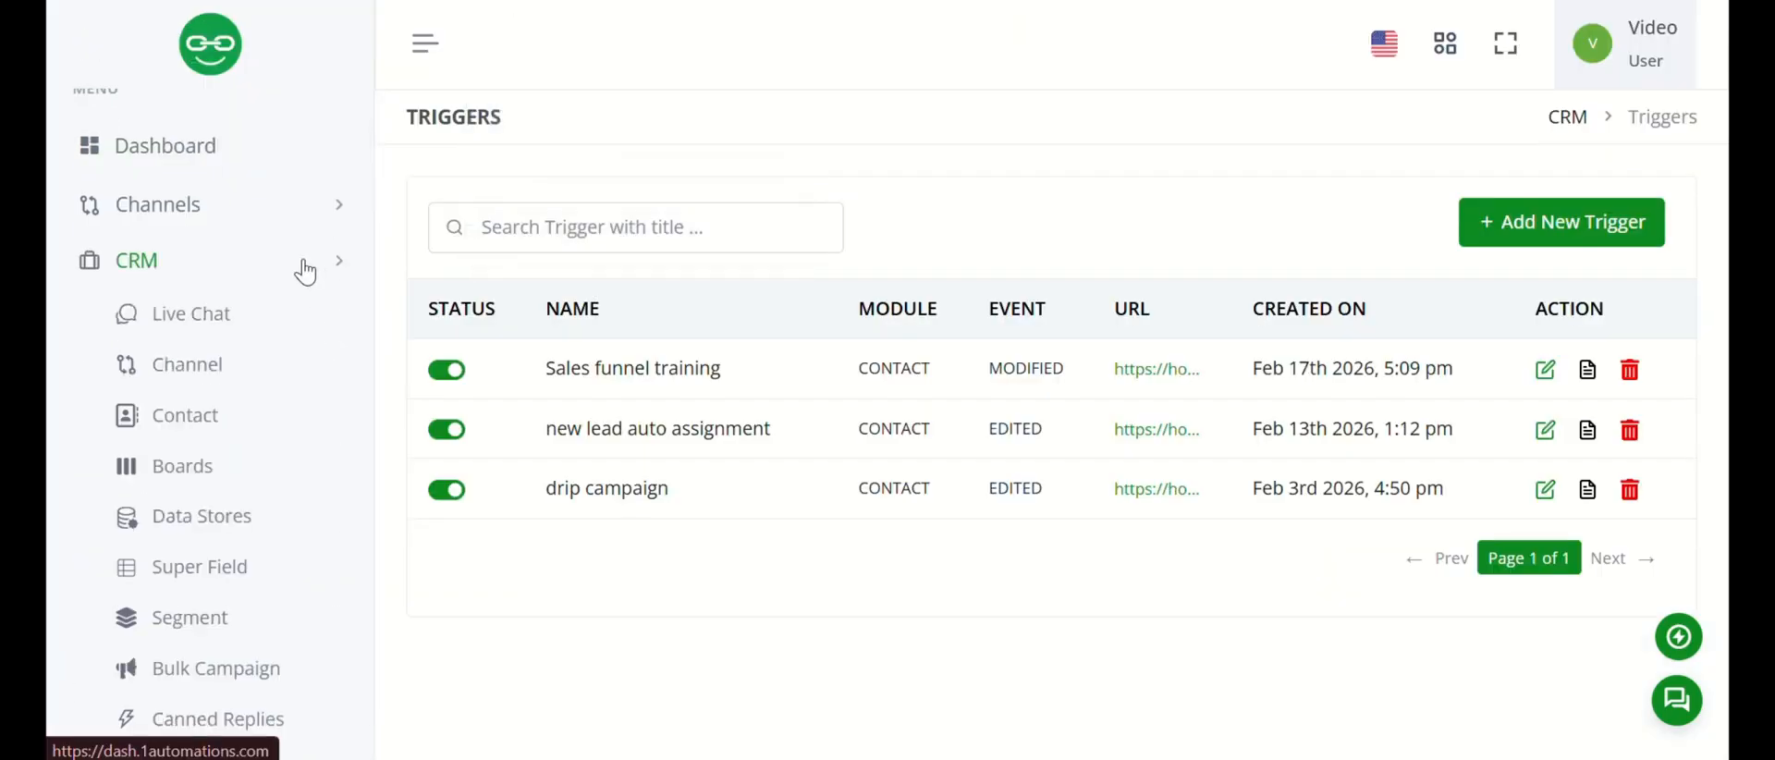
{"action": "scroll", "coordinate": [301, 269], "scroll_direction": "down", "scroll_amount": 3}
{"action": "left_click", "coordinate": [242, 310]}
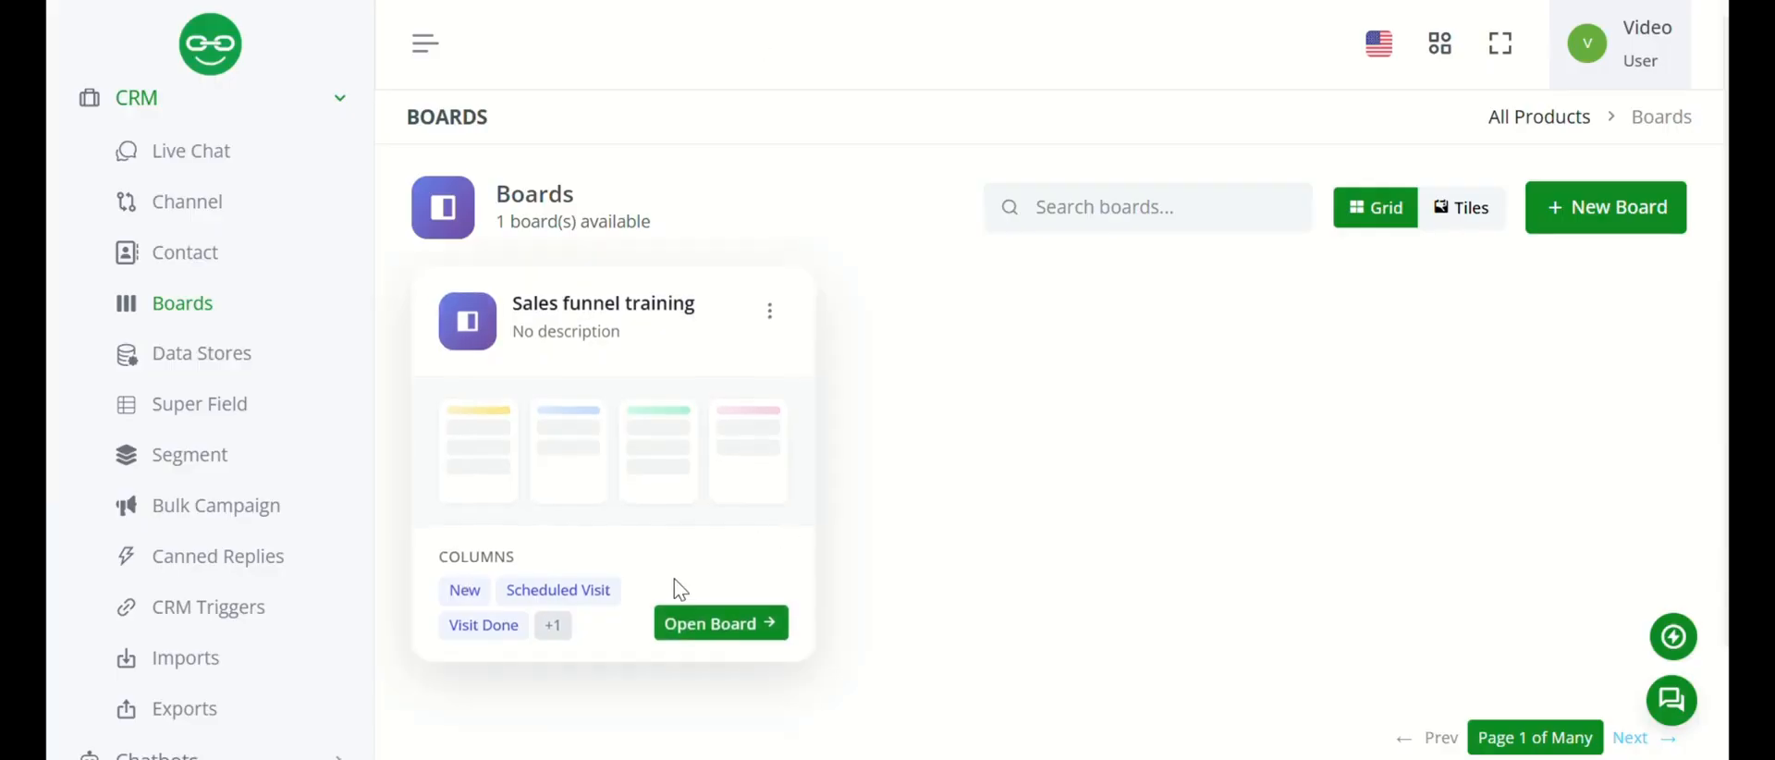
{"action": "left_click", "coordinate": [714, 624]}
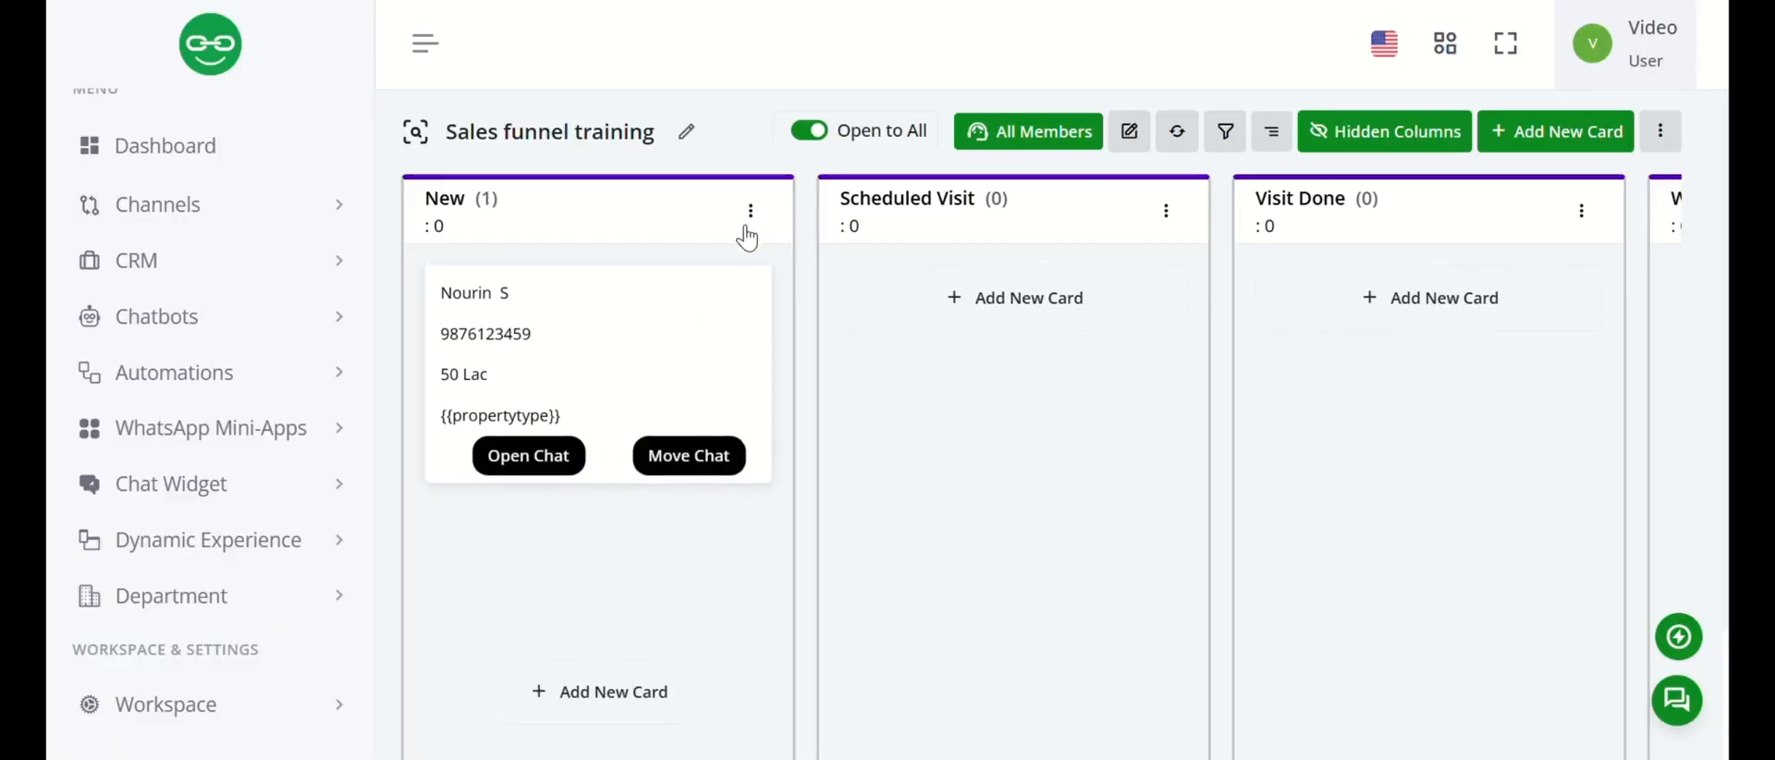
Move the contact card from the New column to Scheduled Visit and return to the workflow's Custom Webhook settings.
{"action": "left_click", "coordinate": [690, 453]}
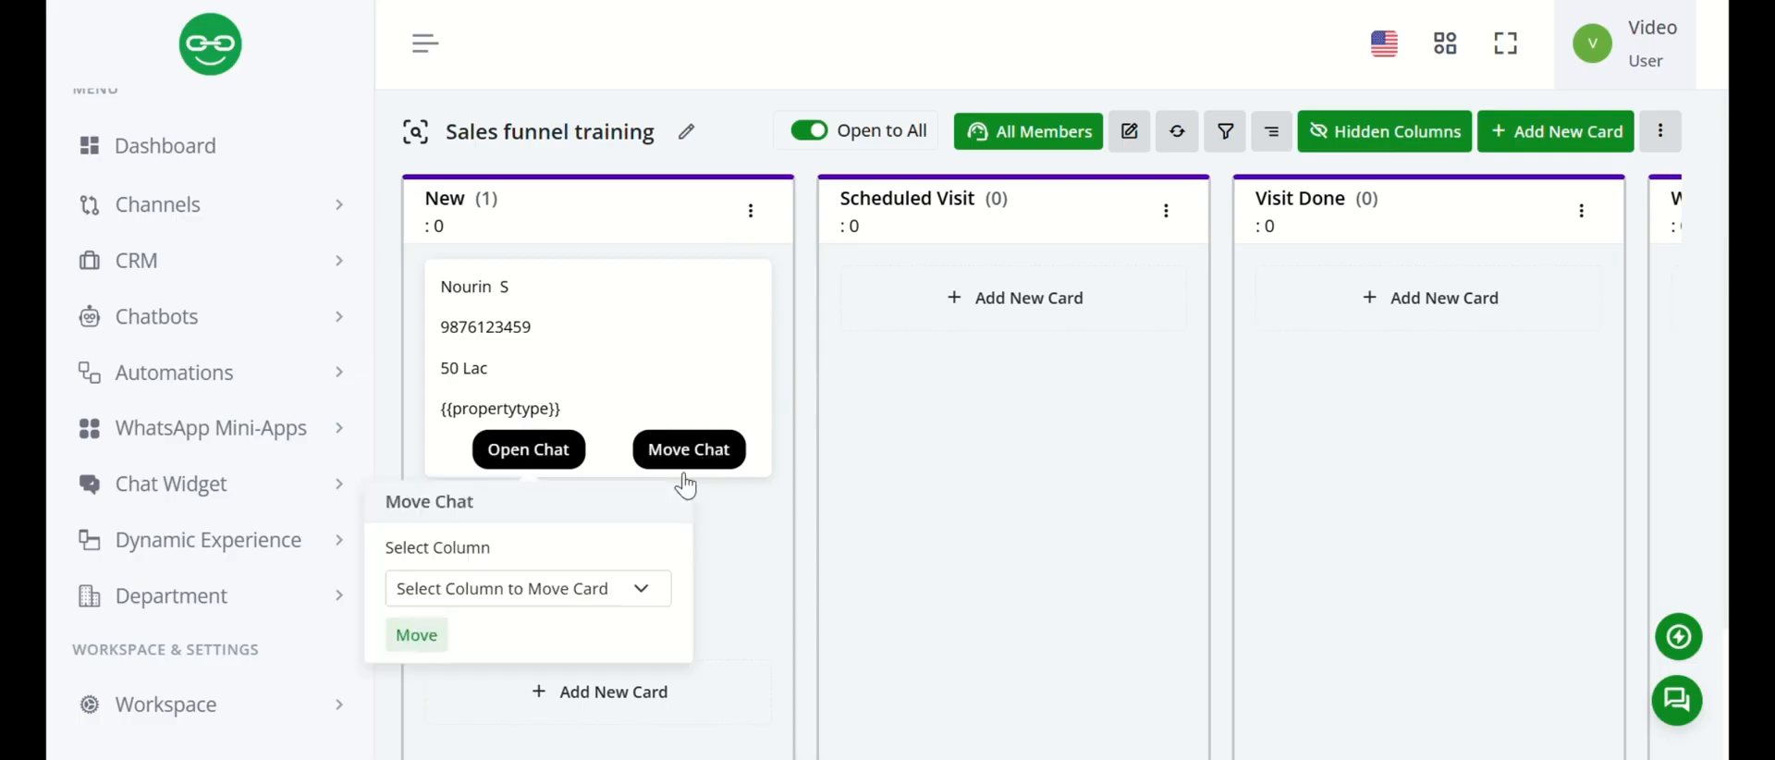
{"action": "left_click", "coordinate": [640, 588]}
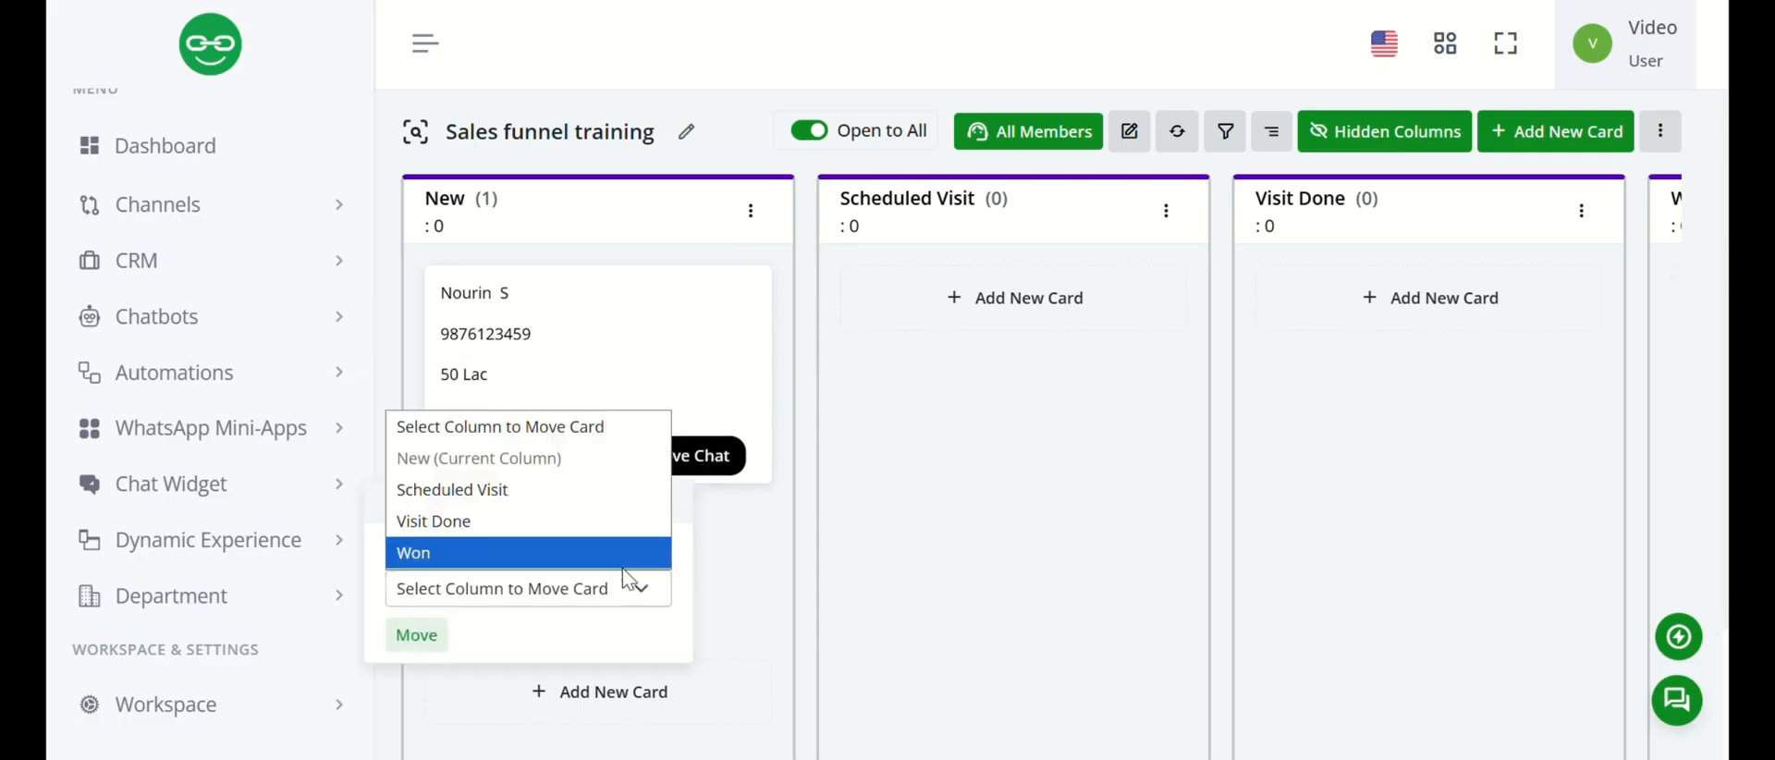
{"action": "left_click", "coordinate": [549, 482]}
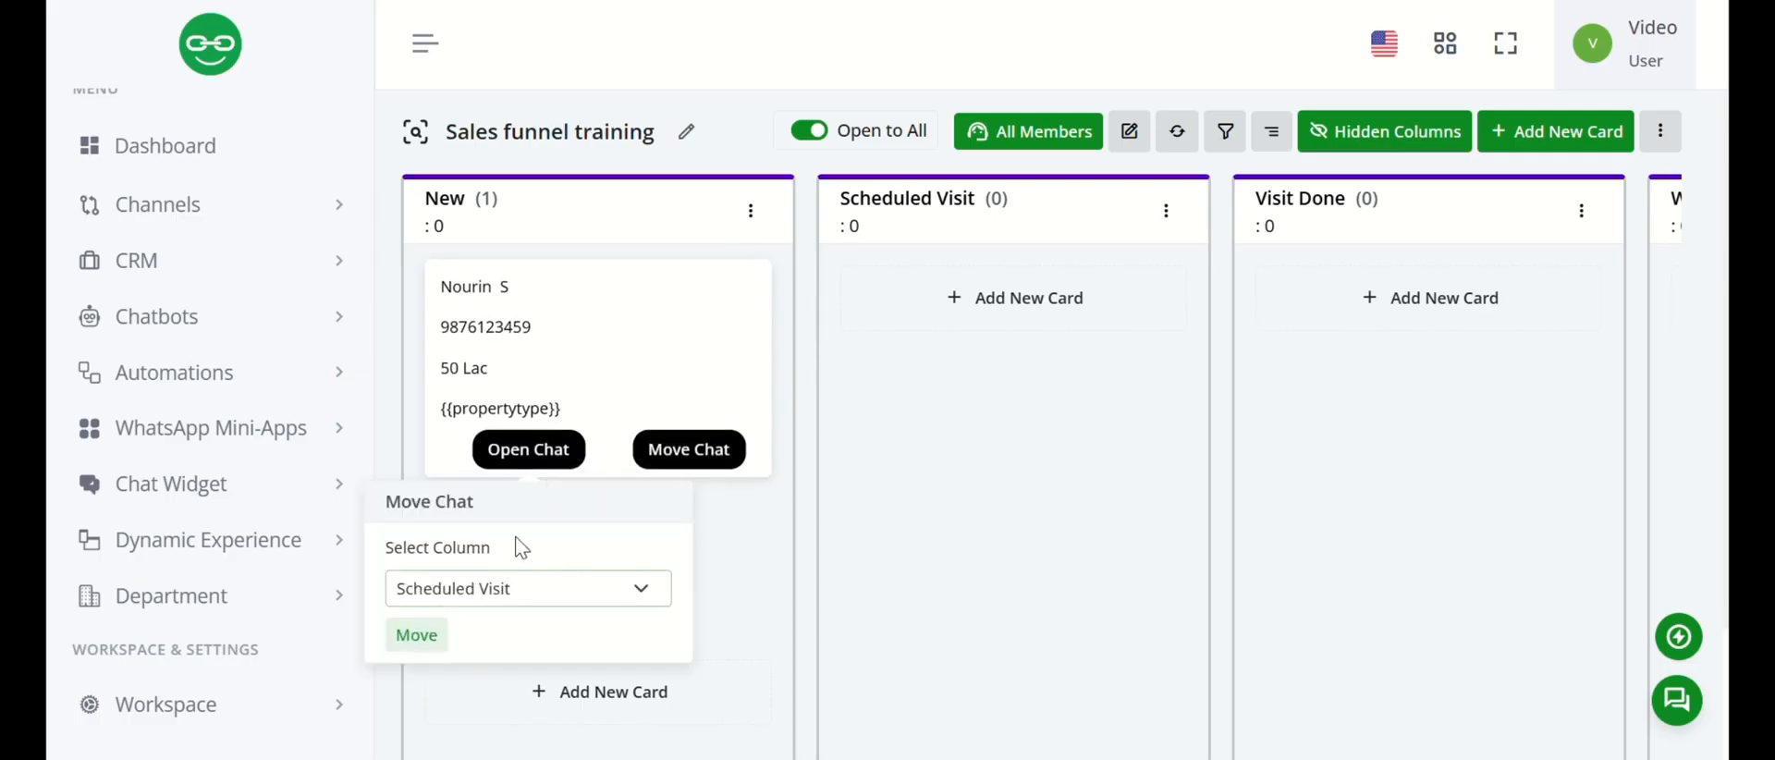
{"action": "left_click", "coordinate": [418, 636]}
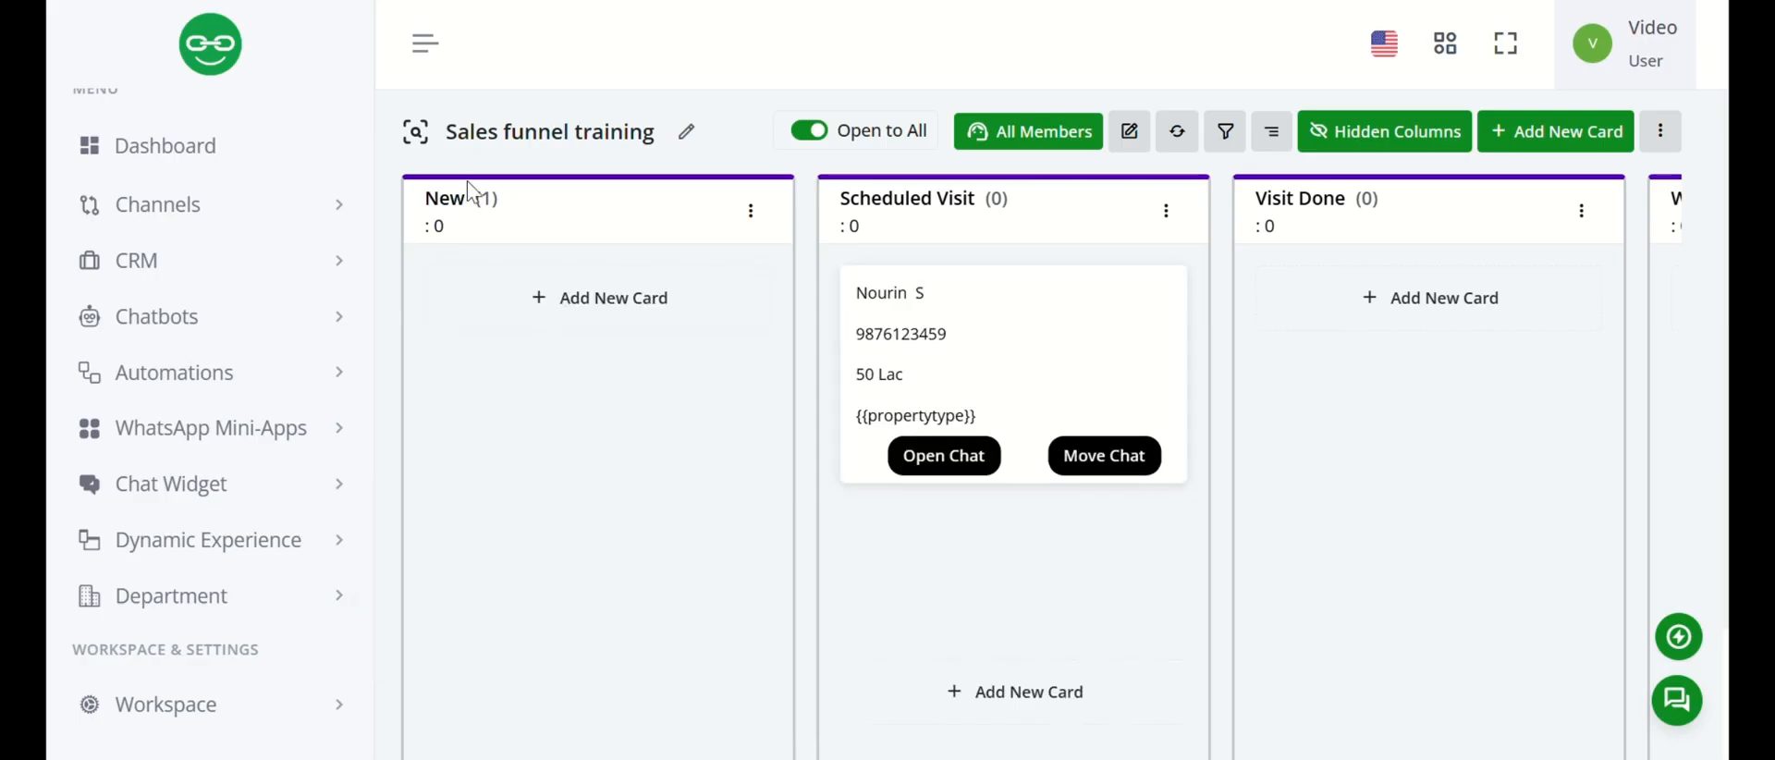
{"action": "left_click", "coordinate": [184, 0]}
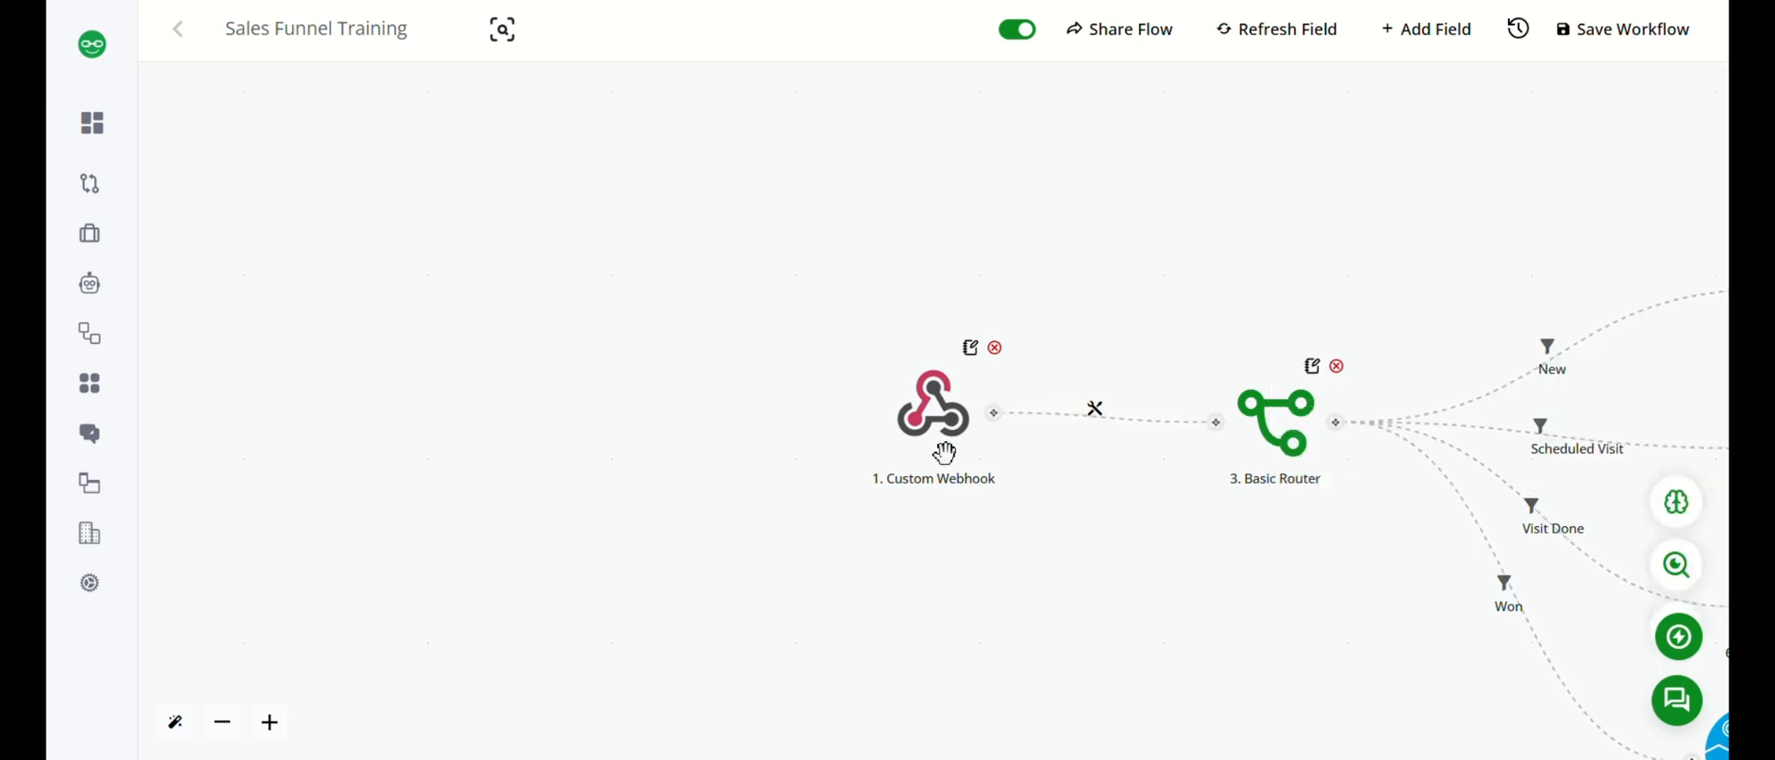
Show the Custom Webhook's received data, examine the captured changes entry, and close the webhook settings.
{"action": "left_click", "coordinate": [944, 452]}
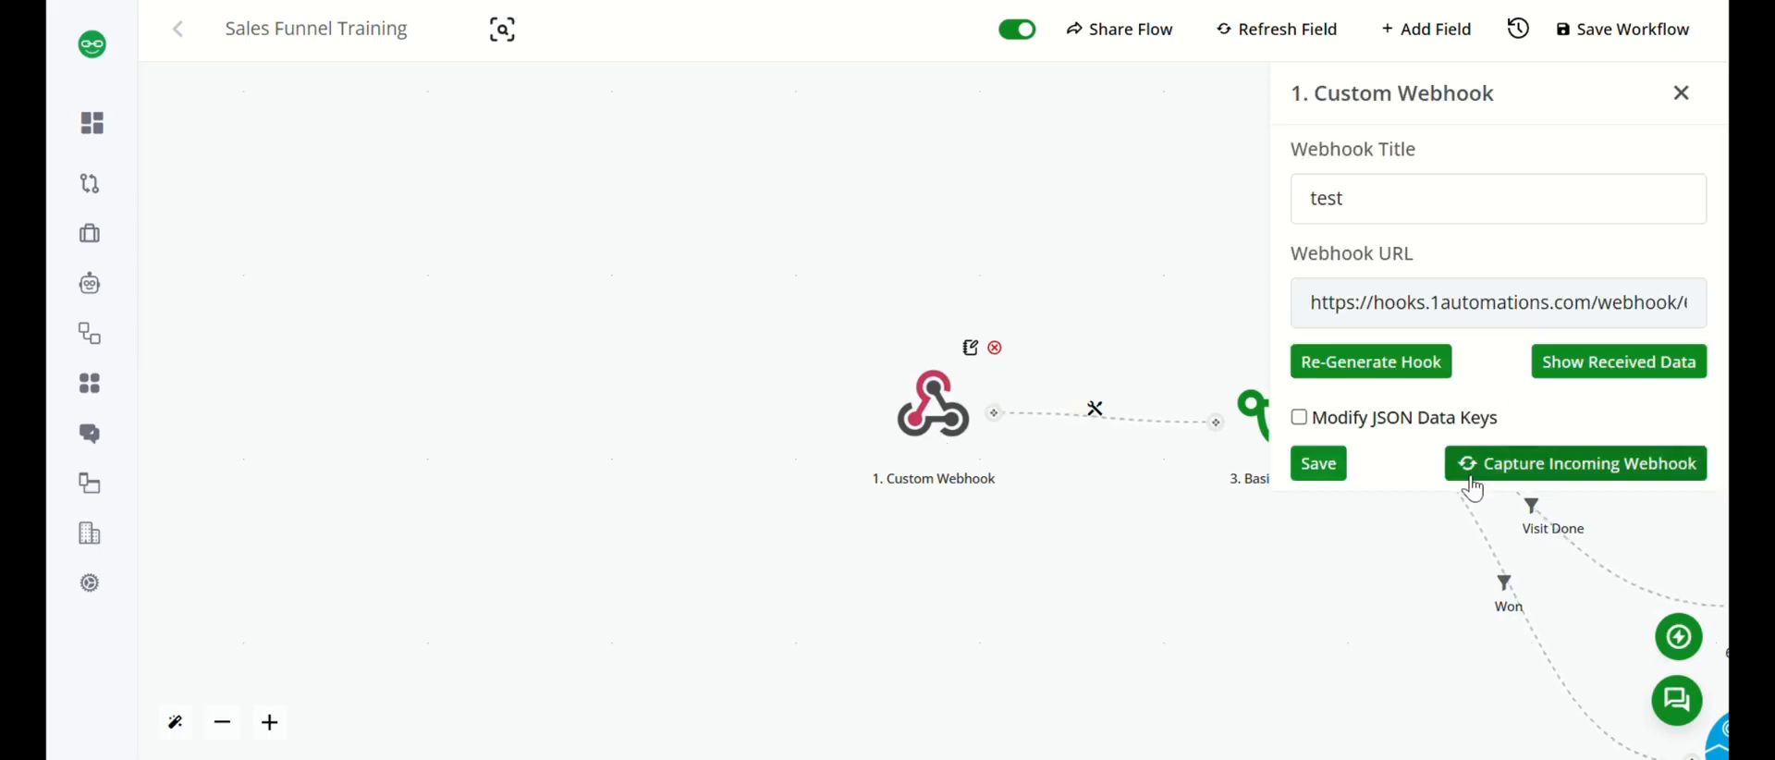
{"action": "left_click", "coordinate": [1630, 375]}
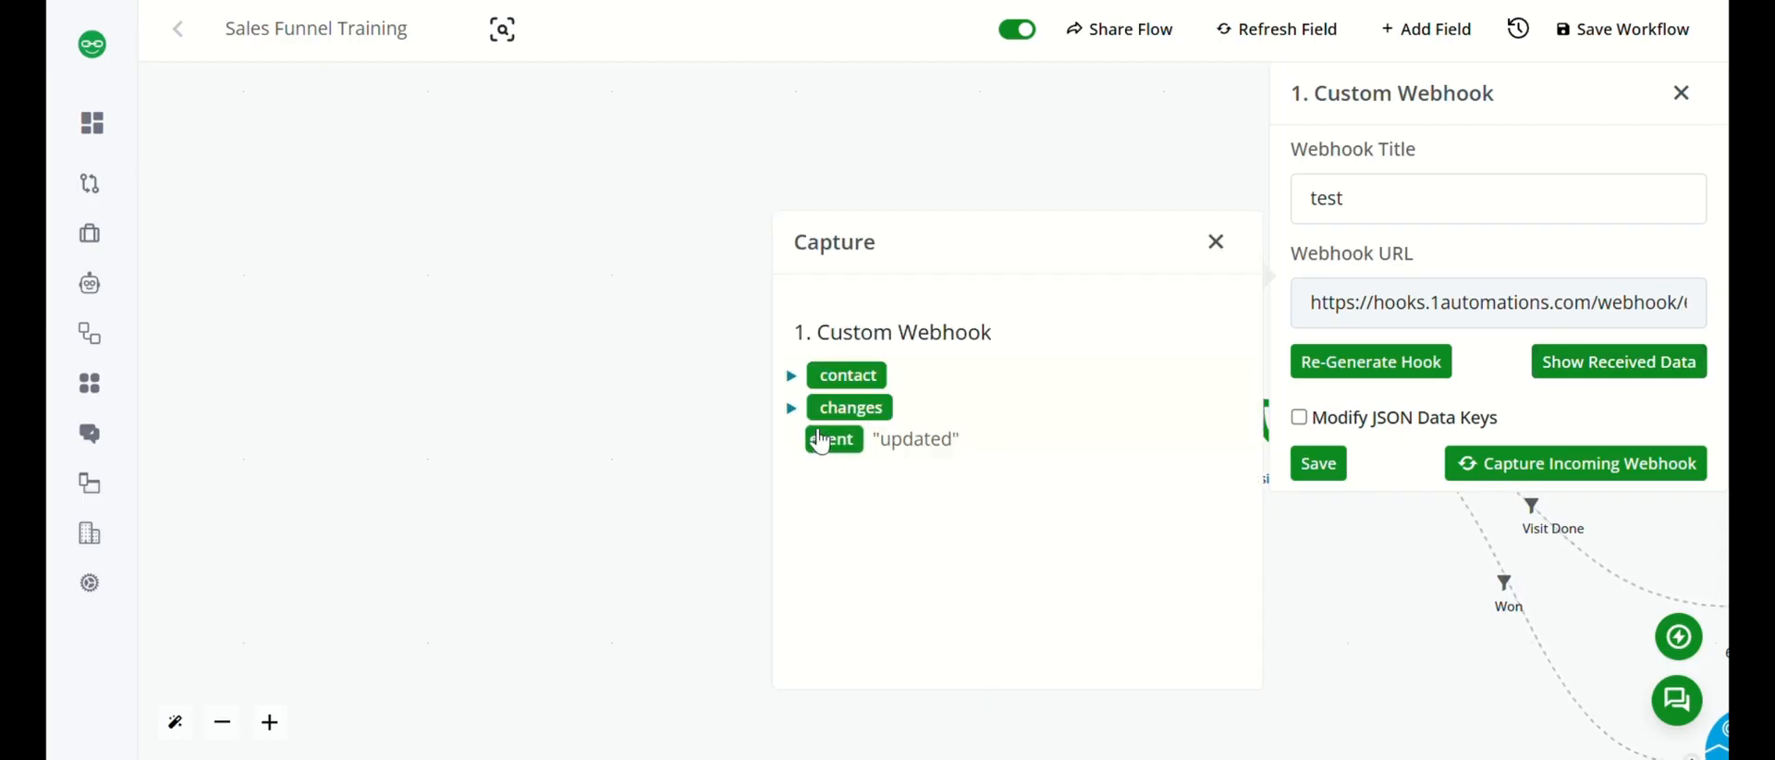
{"action": "left_click", "coordinate": [791, 410]}
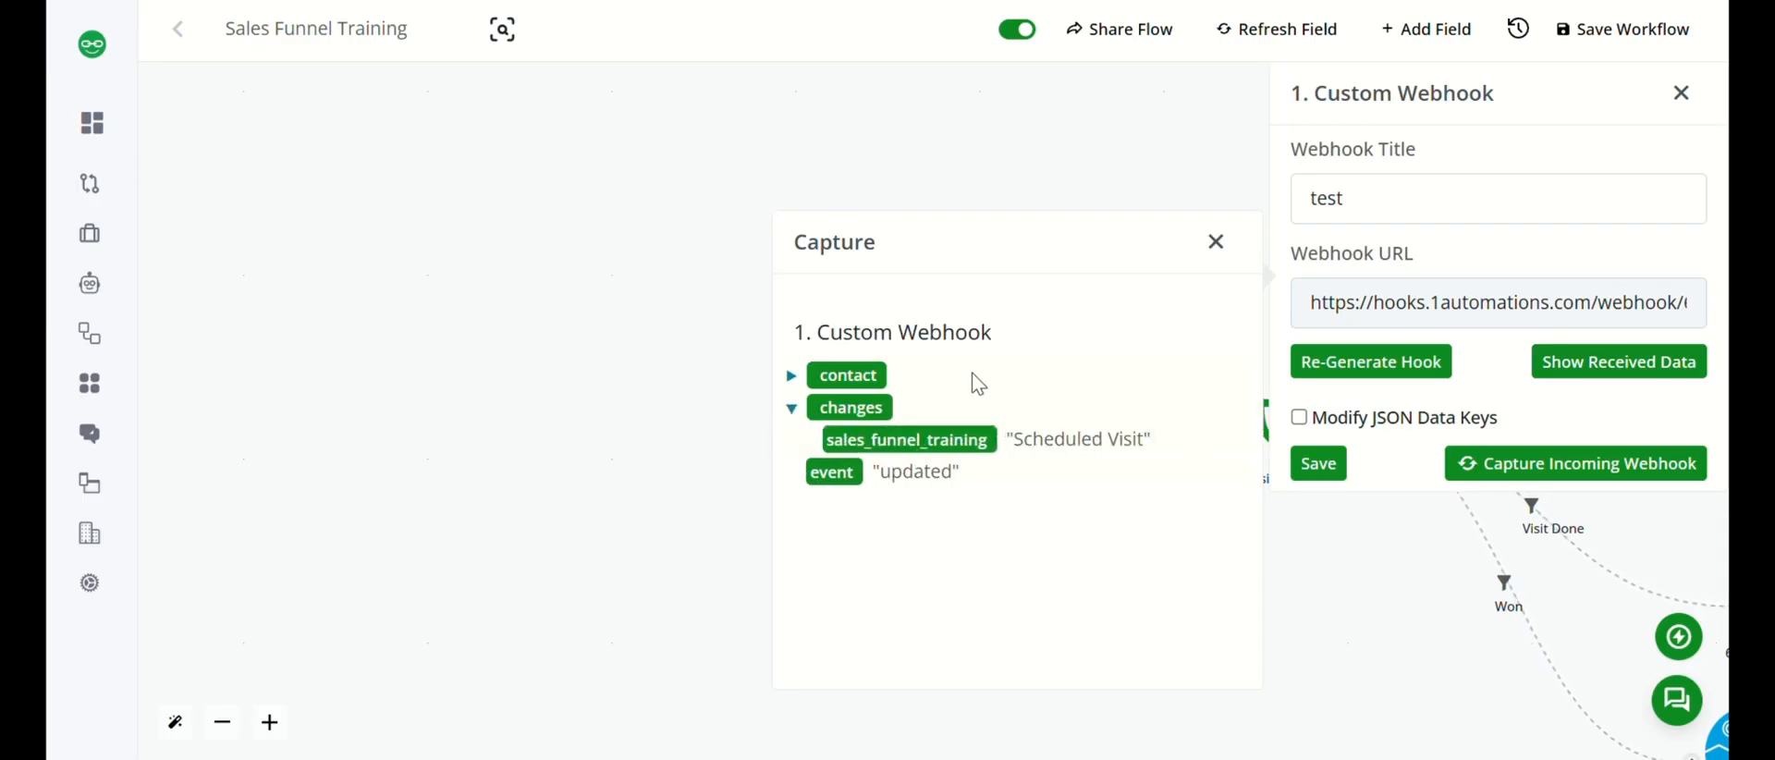
{"action": "left_click", "coordinate": [1215, 242]}
{"action": "left_click", "coordinate": [1683, 96]}
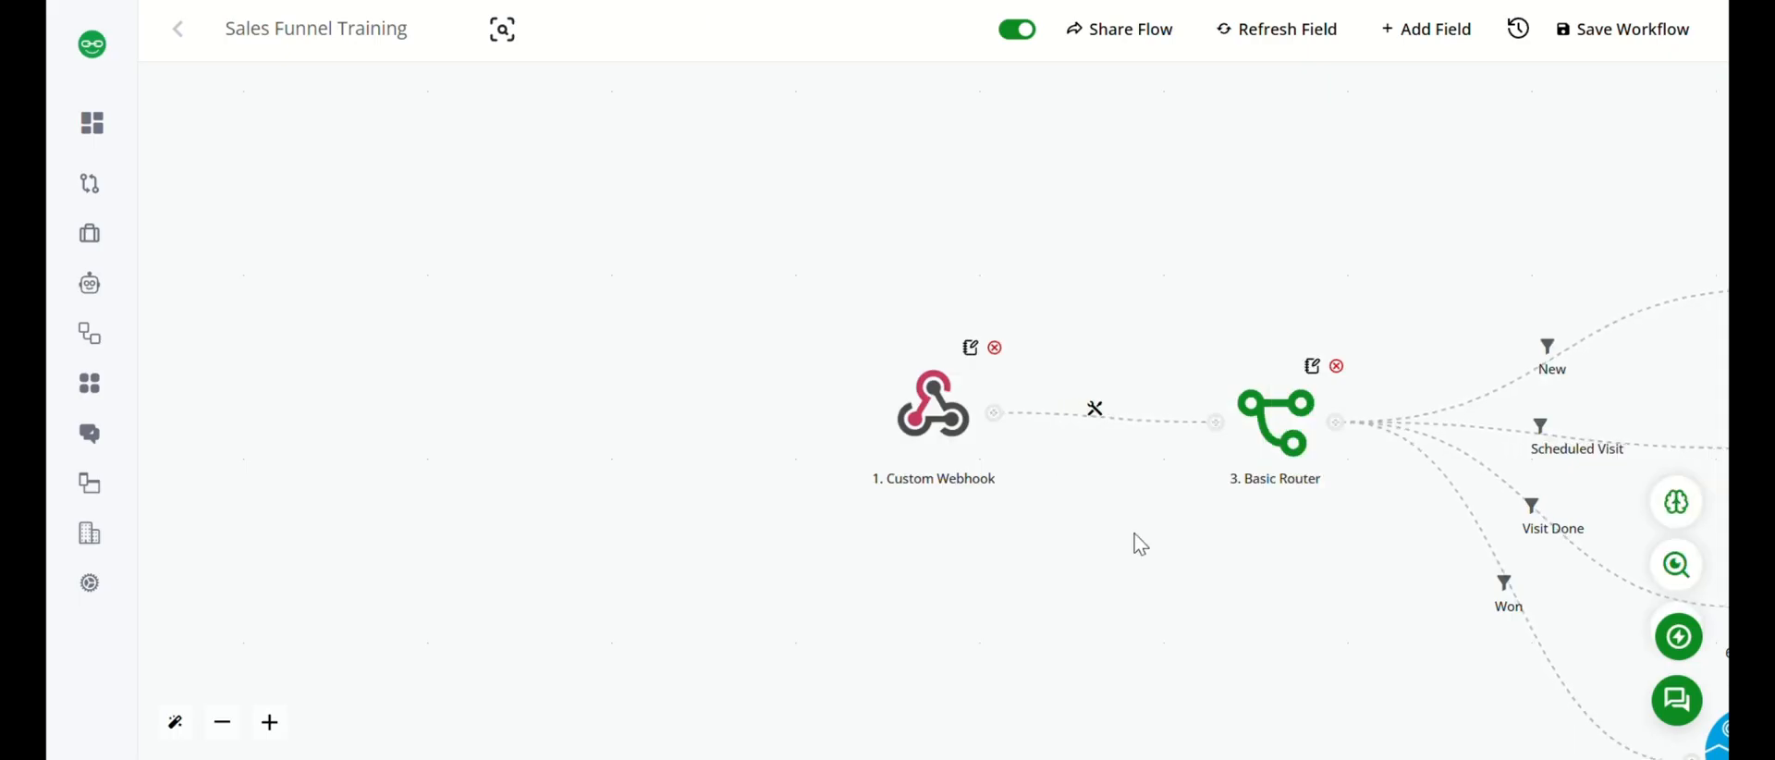
Open the filter on the router's New branch and examine the sales_funnel_training variable under the webhook's changes.
{"action": "left_click_drag", "start_coordinate": [1149, 546], "coordinate": [645, 512]}
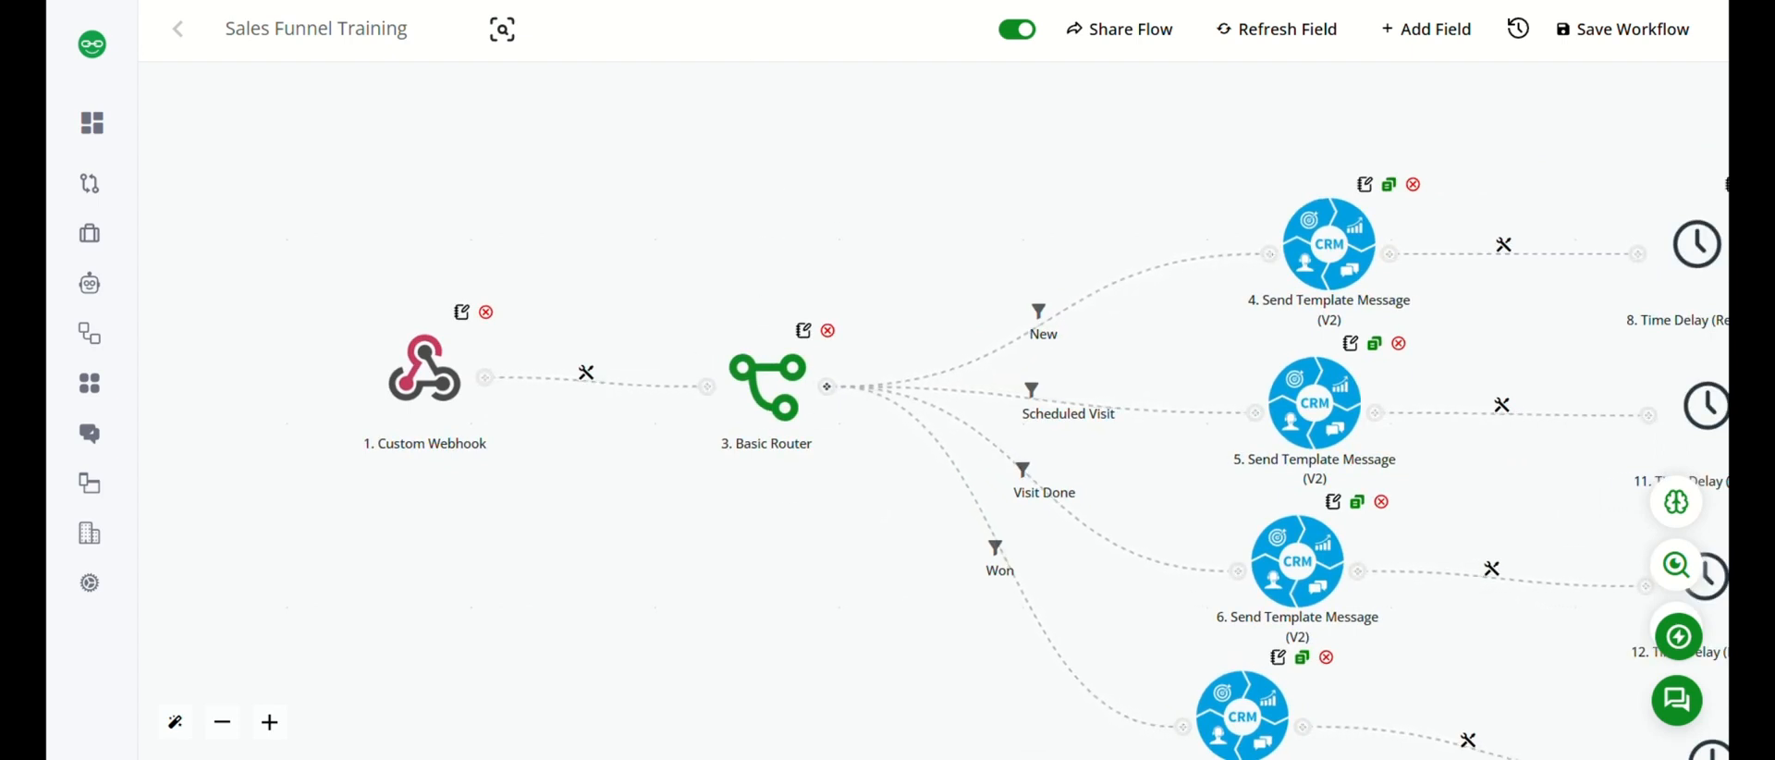
{"action": "left_click_drag", "start_coordinate": [887, 555], "coordinate": [703, 536]}
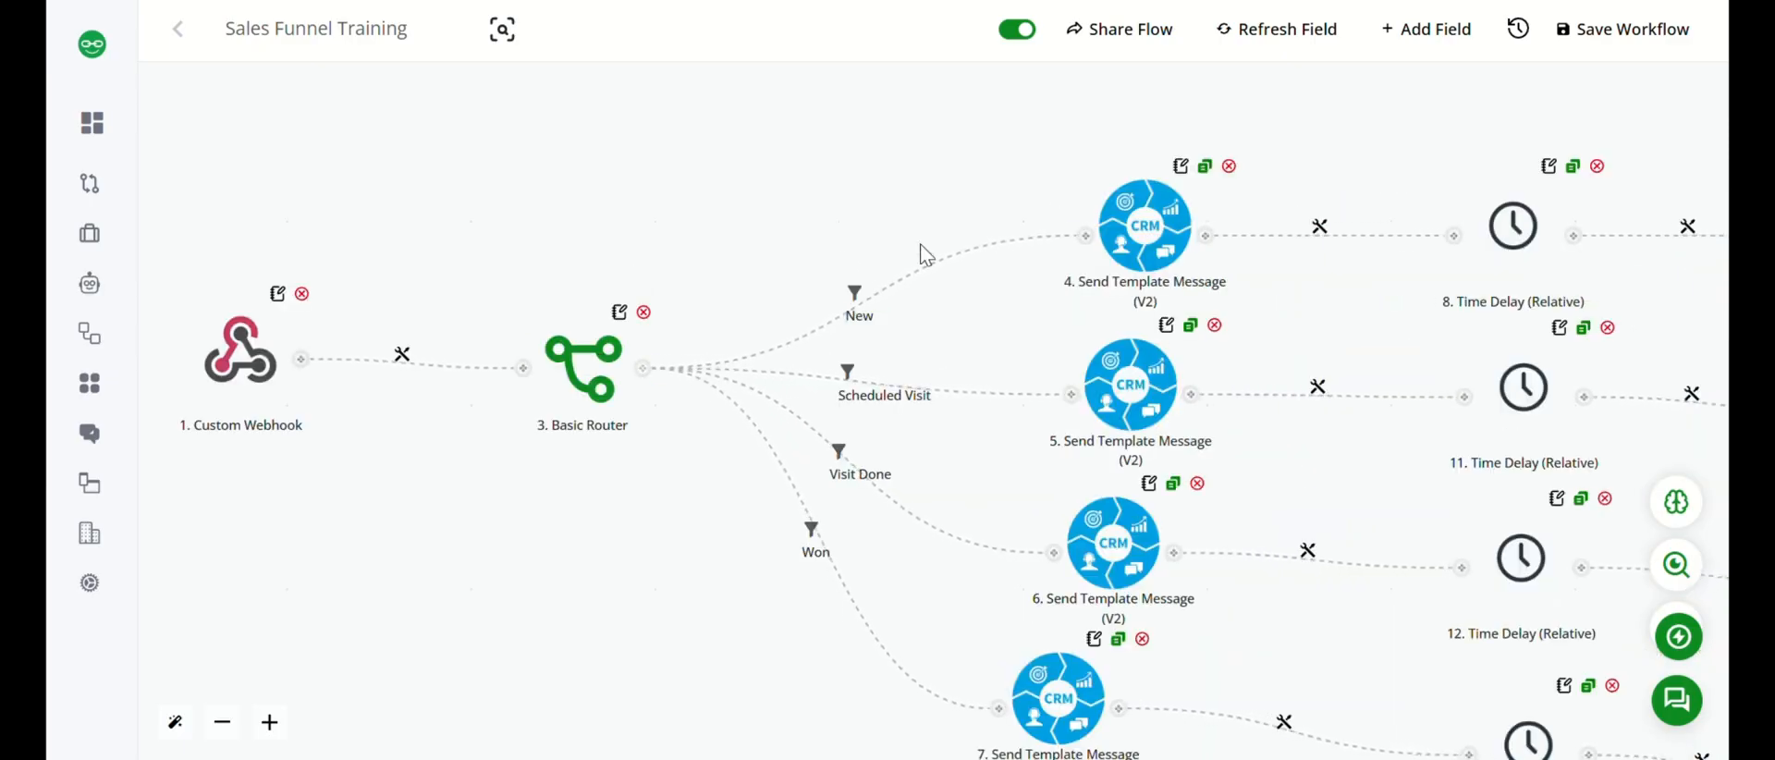
{"action": "left_click", "coordinate": [857, 295]}
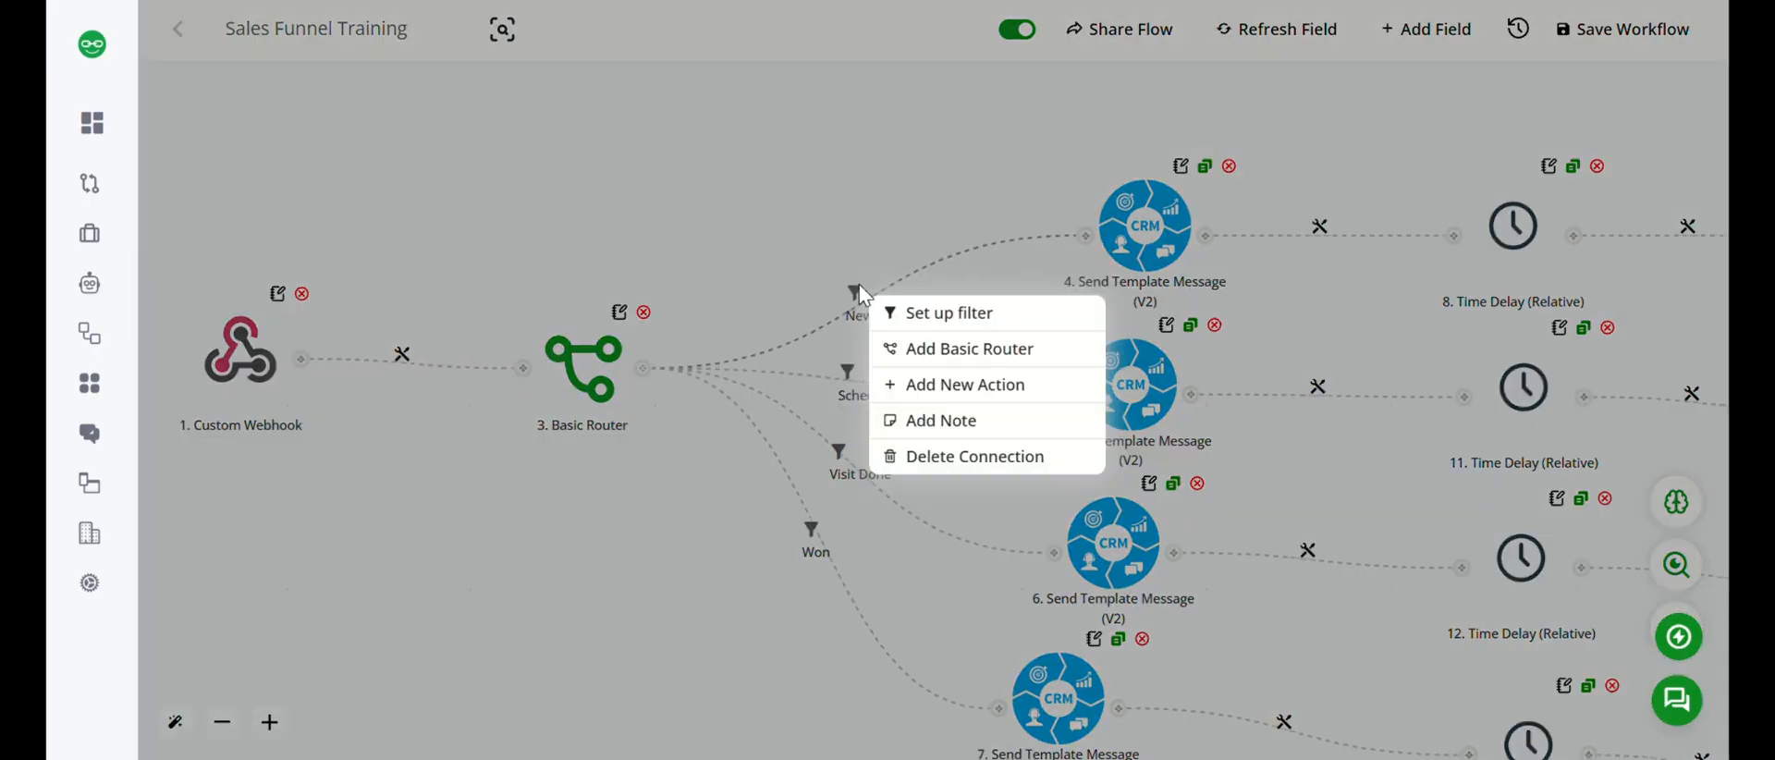
{"action": "left_click", "coordinate": [962, 323]}
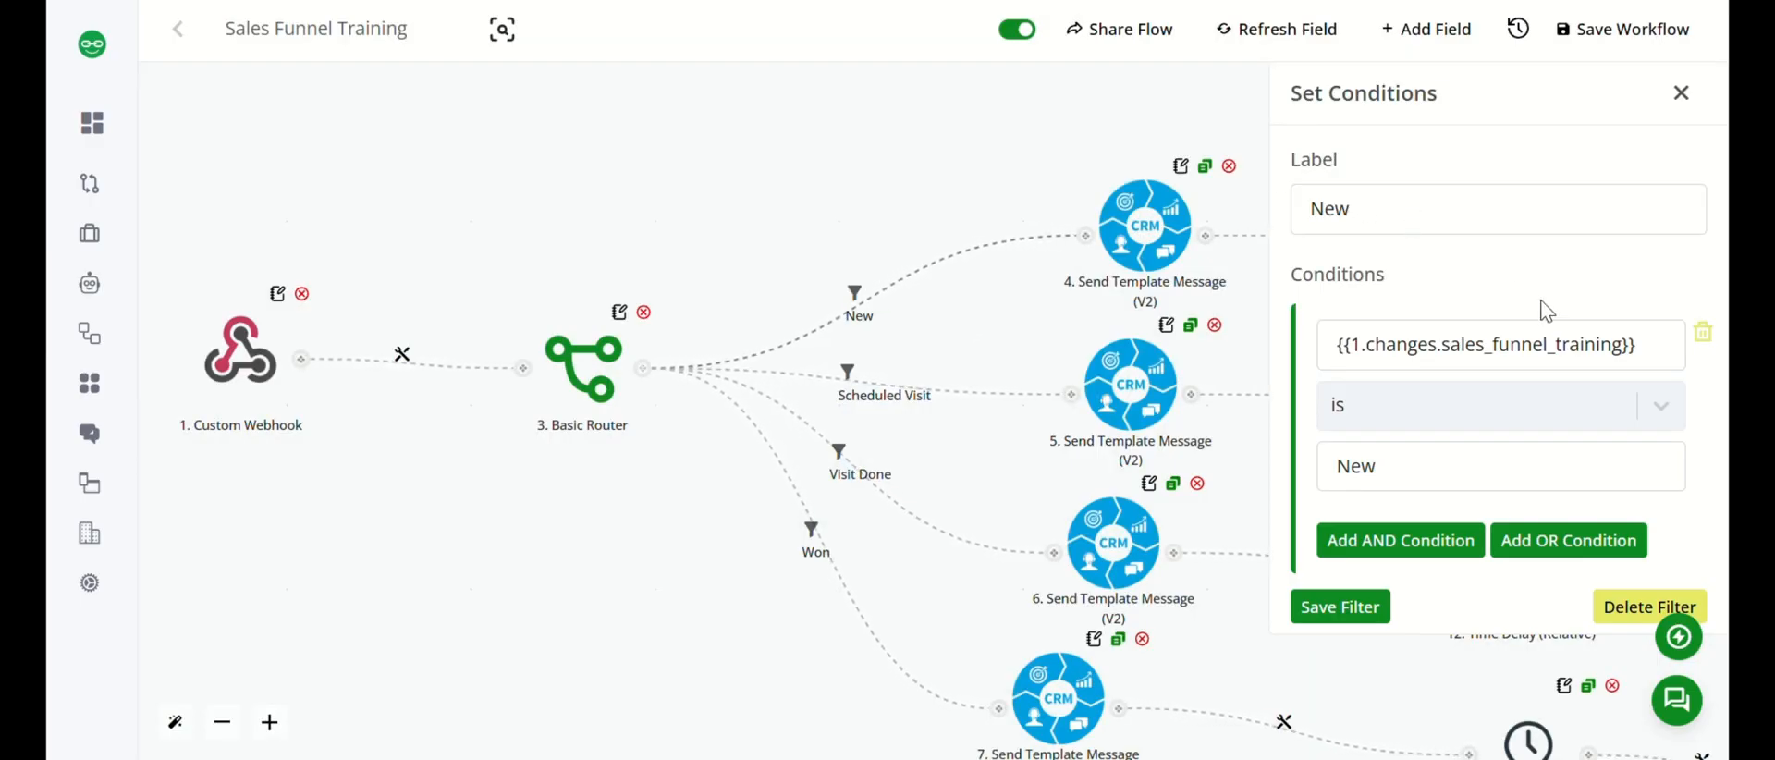
{"action": "left_click", "coordinate": [1655, 356]}
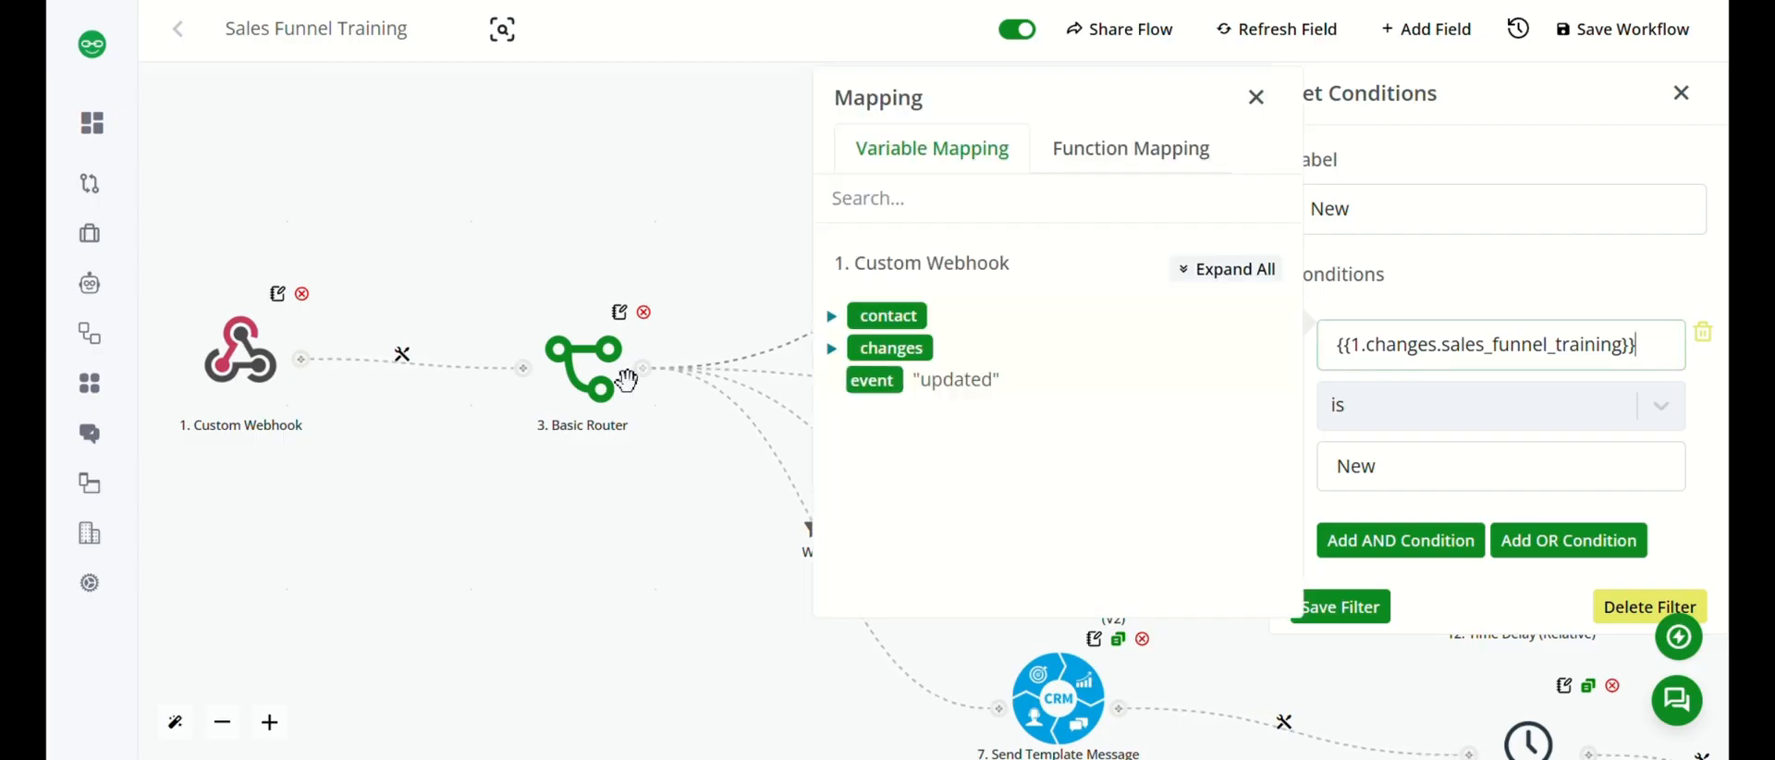
{"action": "left_click", "coordinate": [831, 351]}
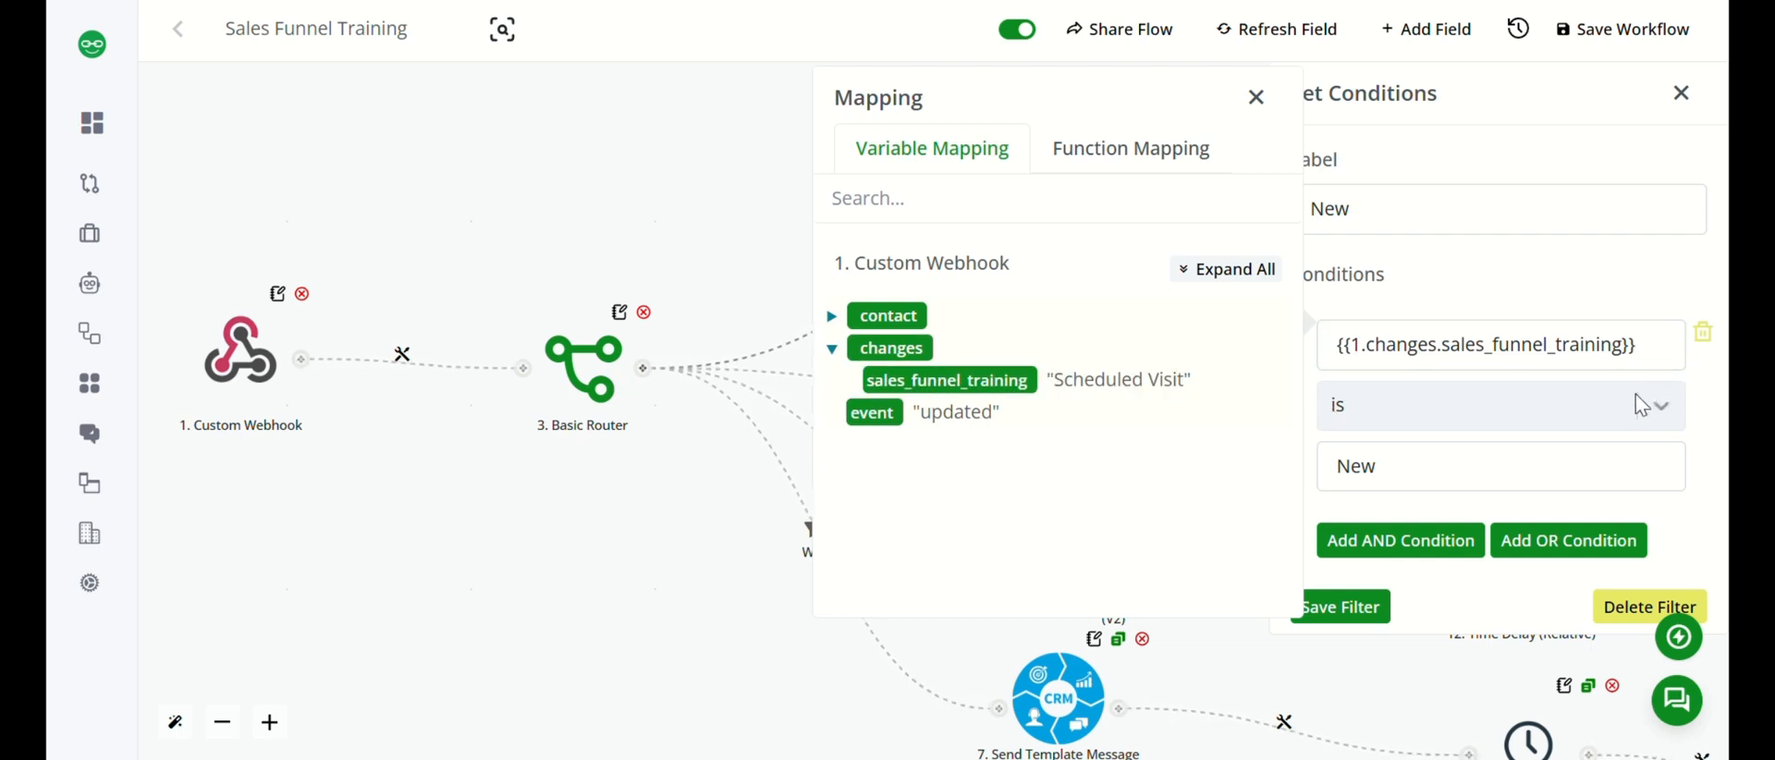
Compare the filter's New value with the column name on the CRM's Sales funnel training board, and close the filter conditions.
{"action": "left_click", "coordinate": [1400, 480]}
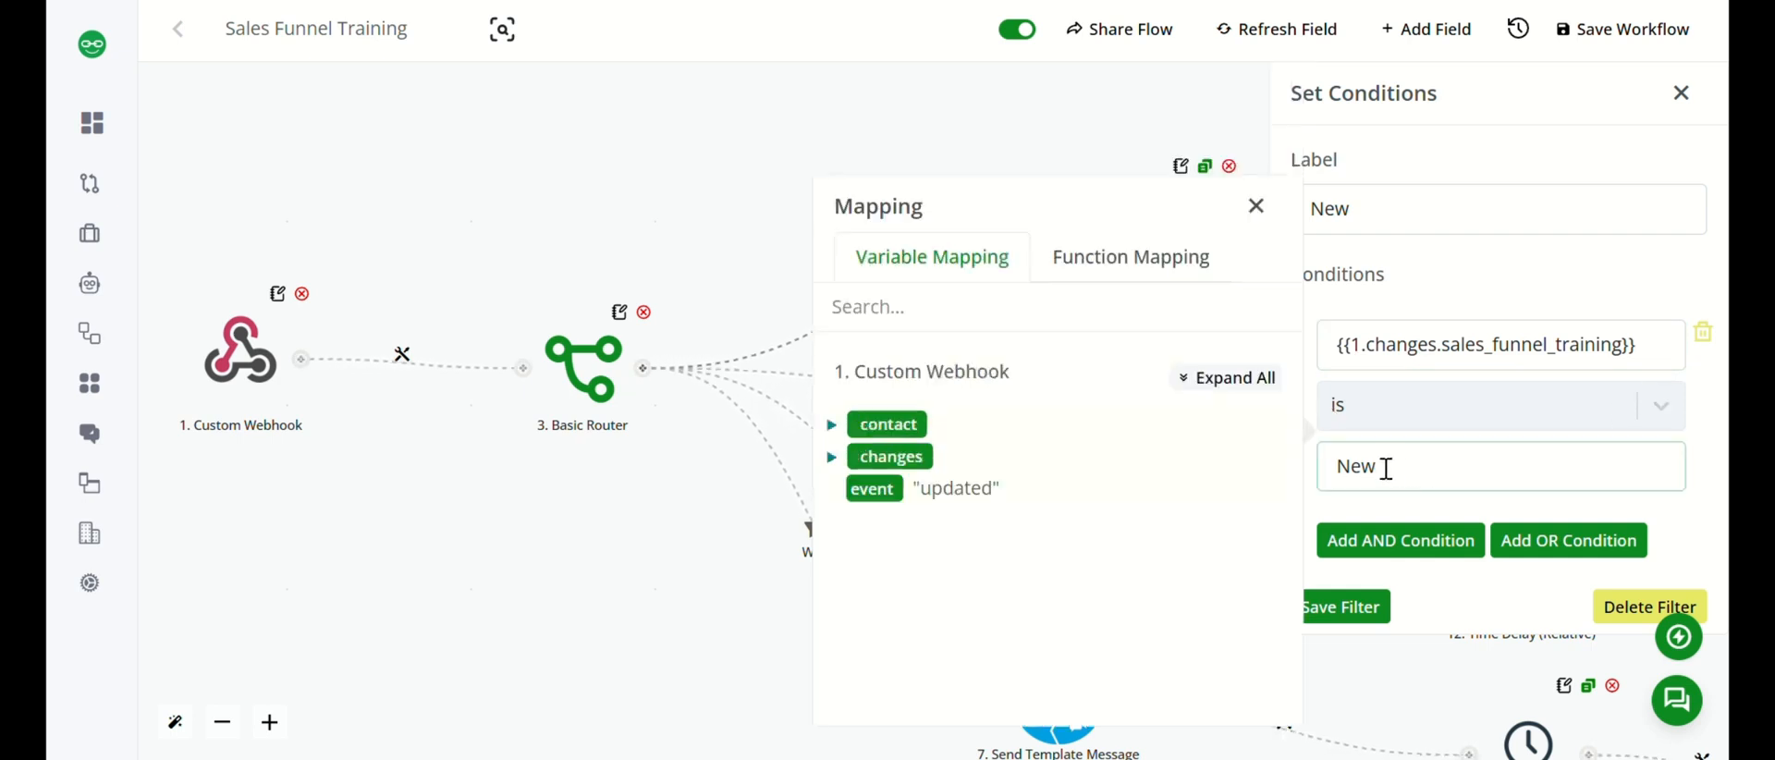
{"action": "left_click_drag", "start_coordinate": [1386, 468], "coordinate": [1334, 468]}
{"action": "left_click", "coordinate": [1255, 206]}
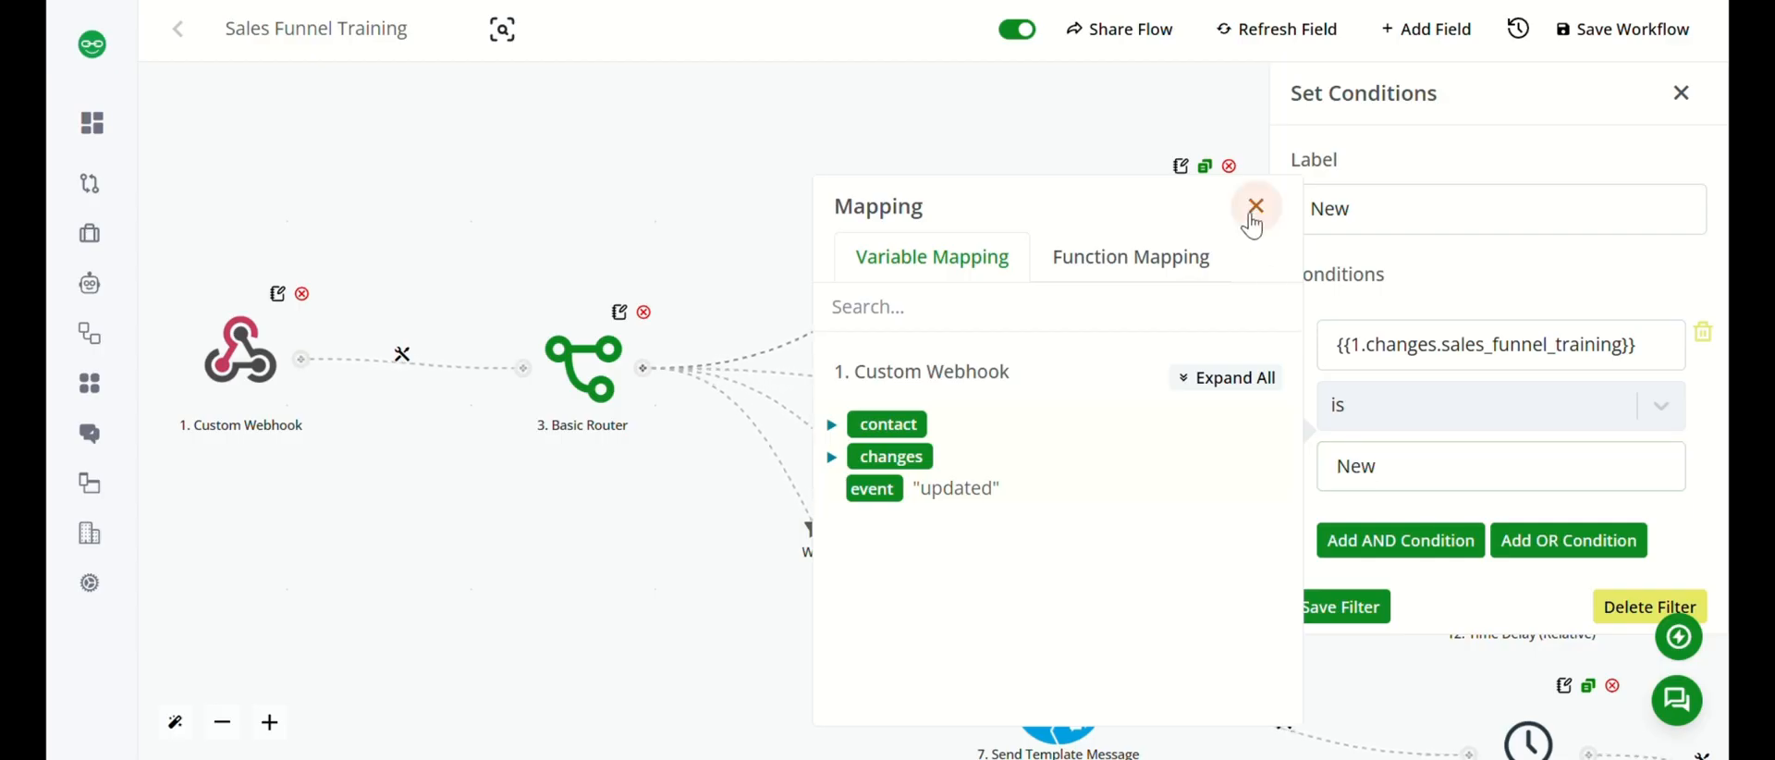
{"action": "left_click_drag", "start_coordinate": [1369, 479], "coordinate": [1339, 481]}
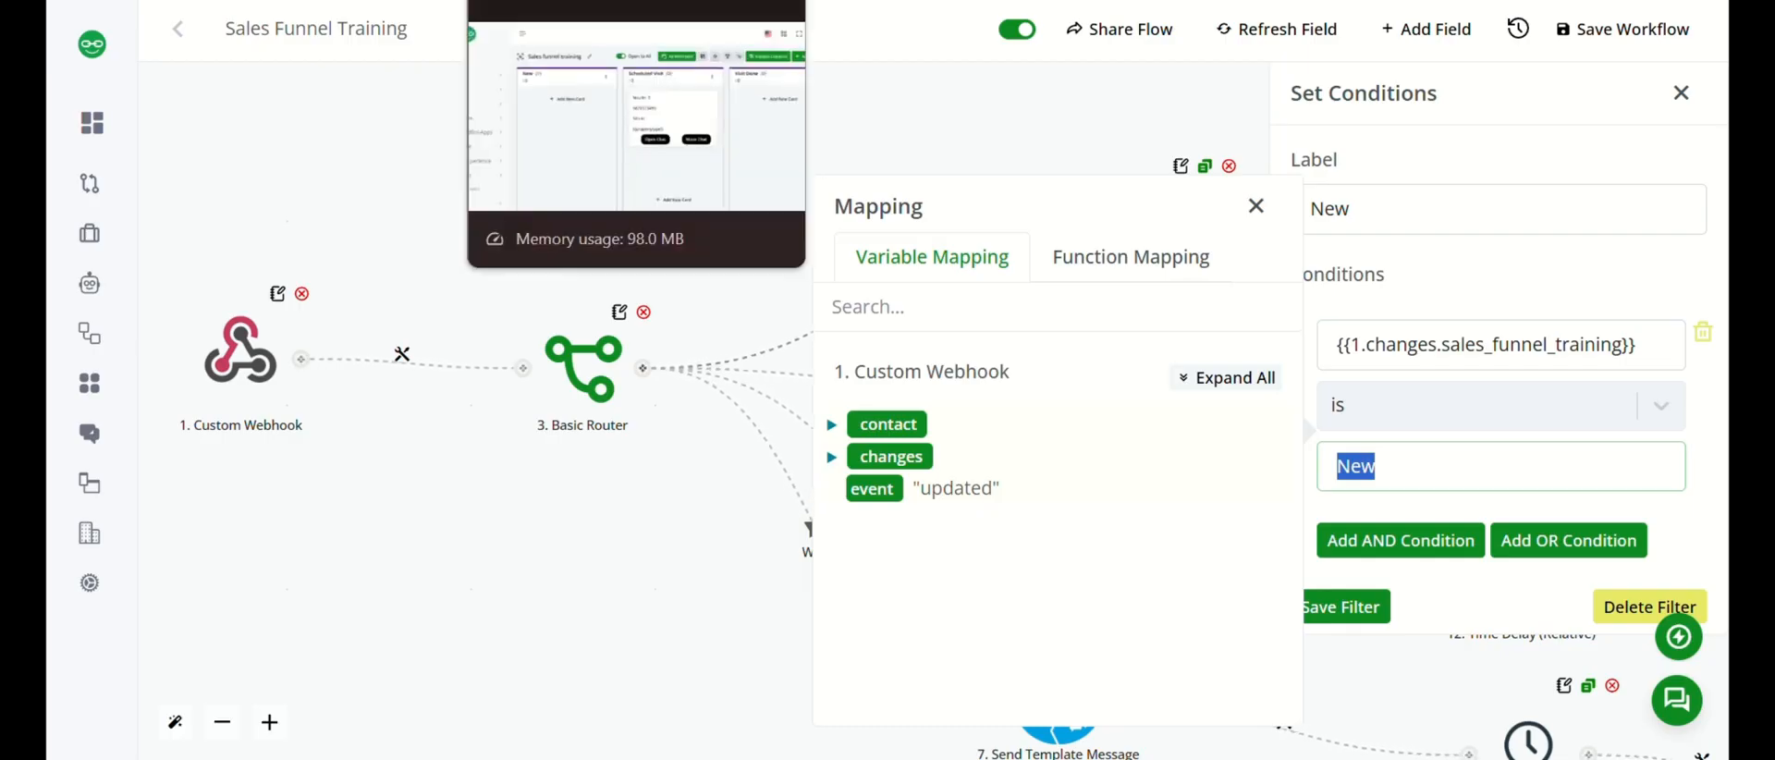
{"action": "left_click", "coordinate": [554, 1]}
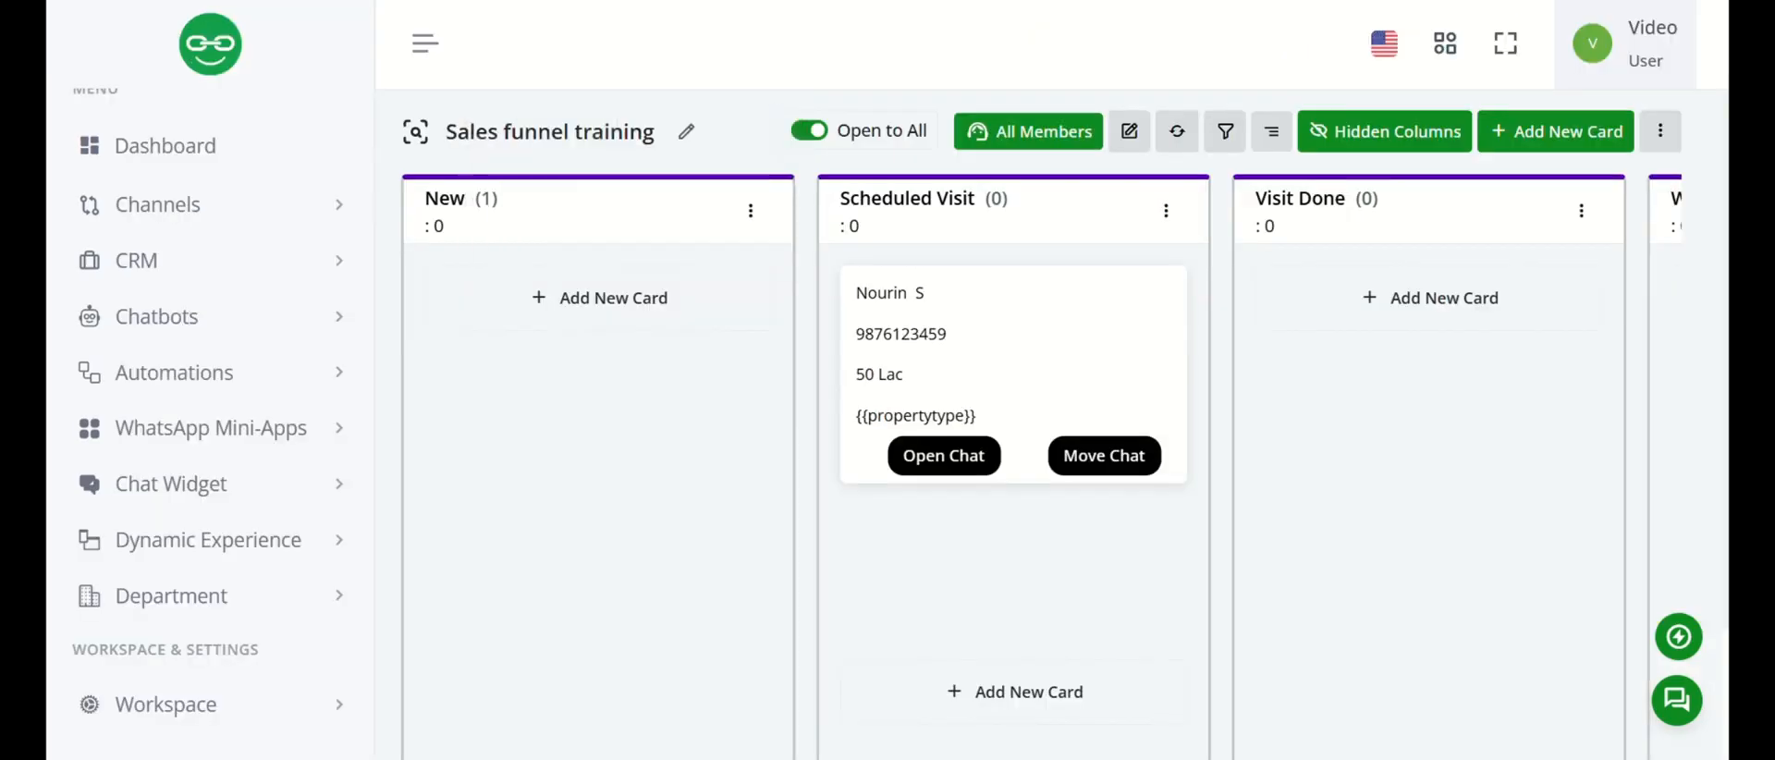
{"action": "left_click_drag", "start_coordinate": [464, 191], "coordinate": [421, 199]}
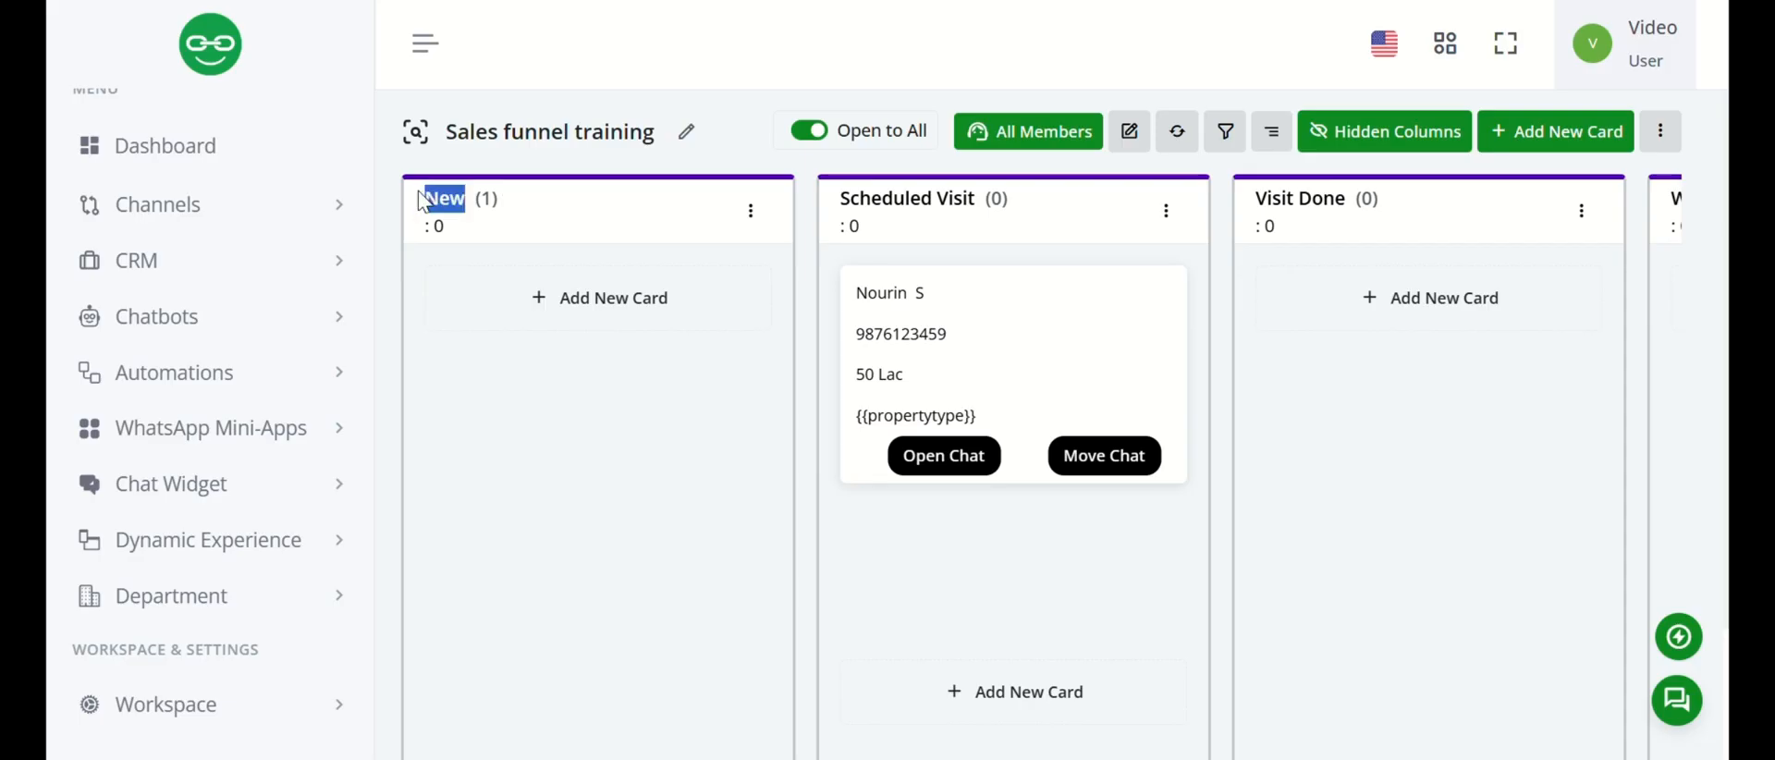
{"action": "left_click", "coordinate": [369, 1]}
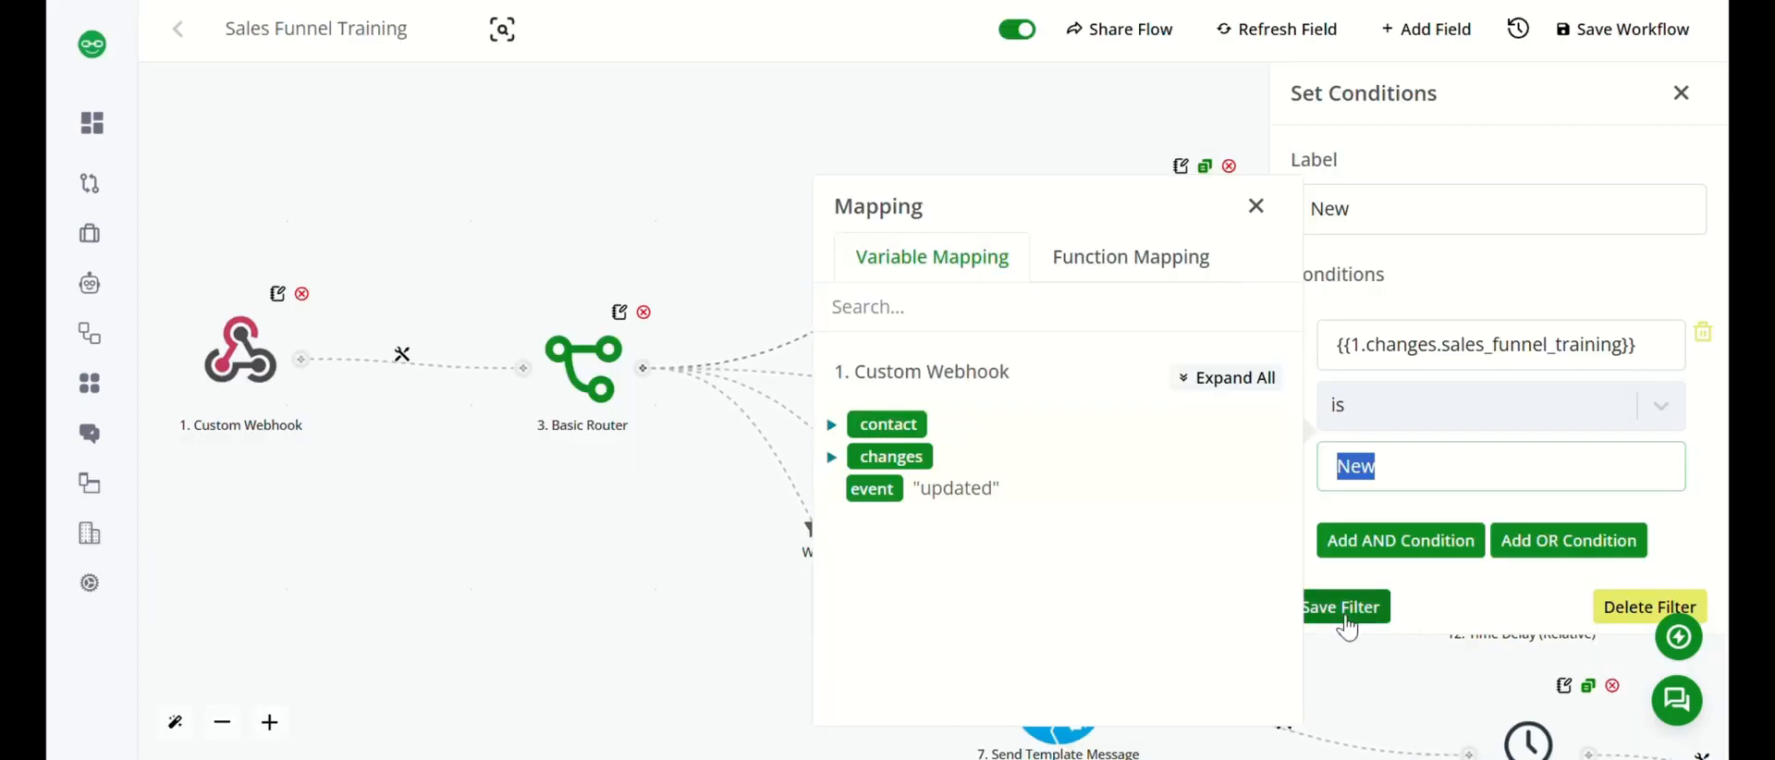
{"action": "left_click", "coordinate": [1681, 93]}
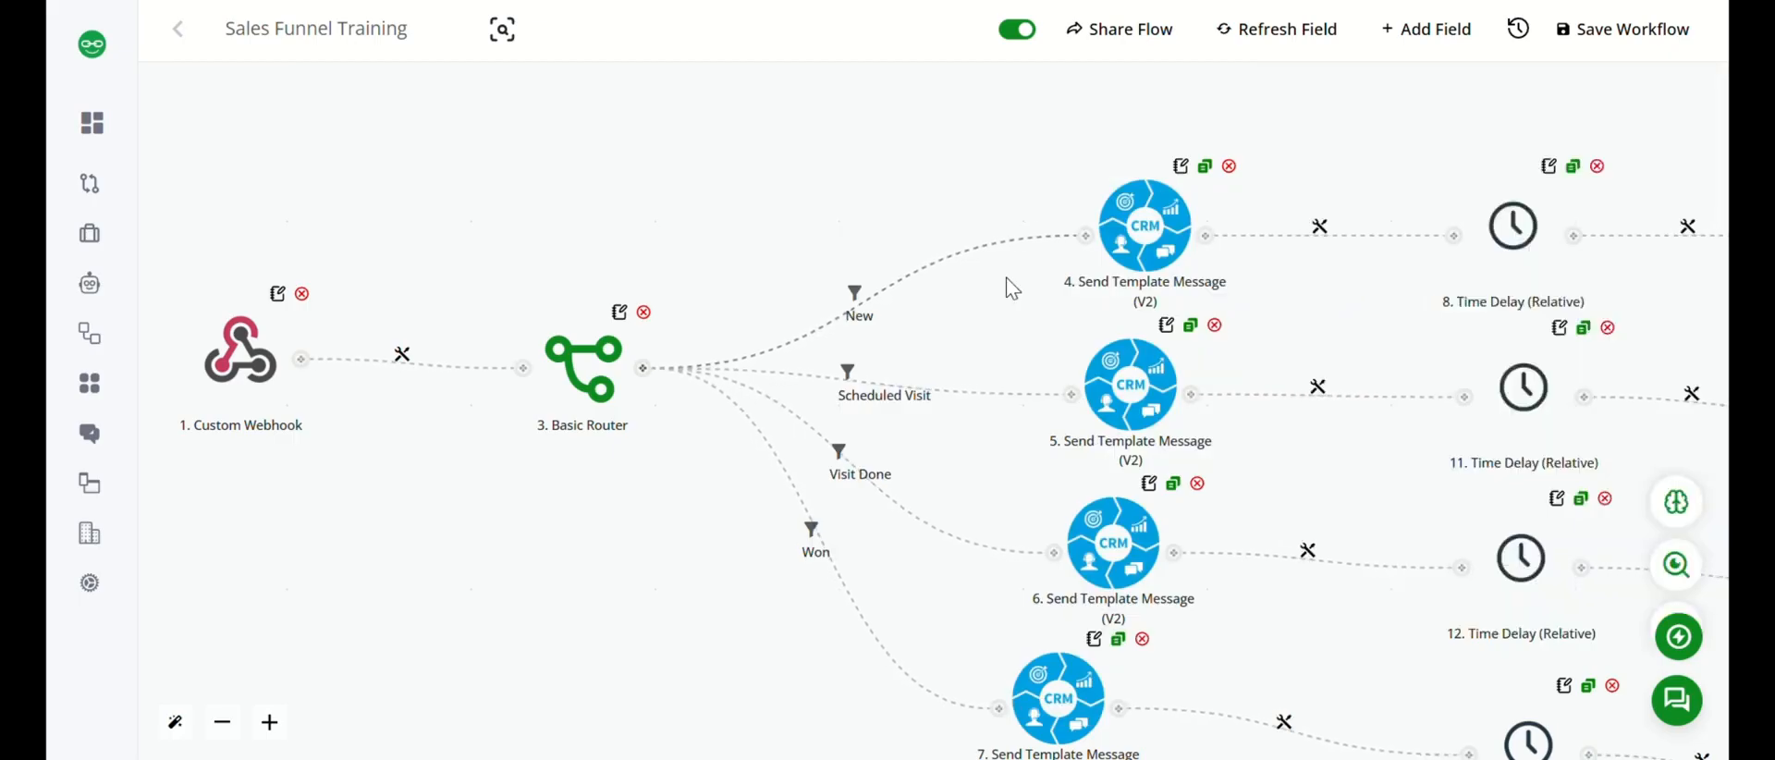
Review the Scheduled Visit branch's condition that sales_funnel_training is Scheduled Visit, and save the filter.
{"action": "scroll", "coordinate": [1008, 286], "scroll_direction": "down", "scroll_amount": 1}
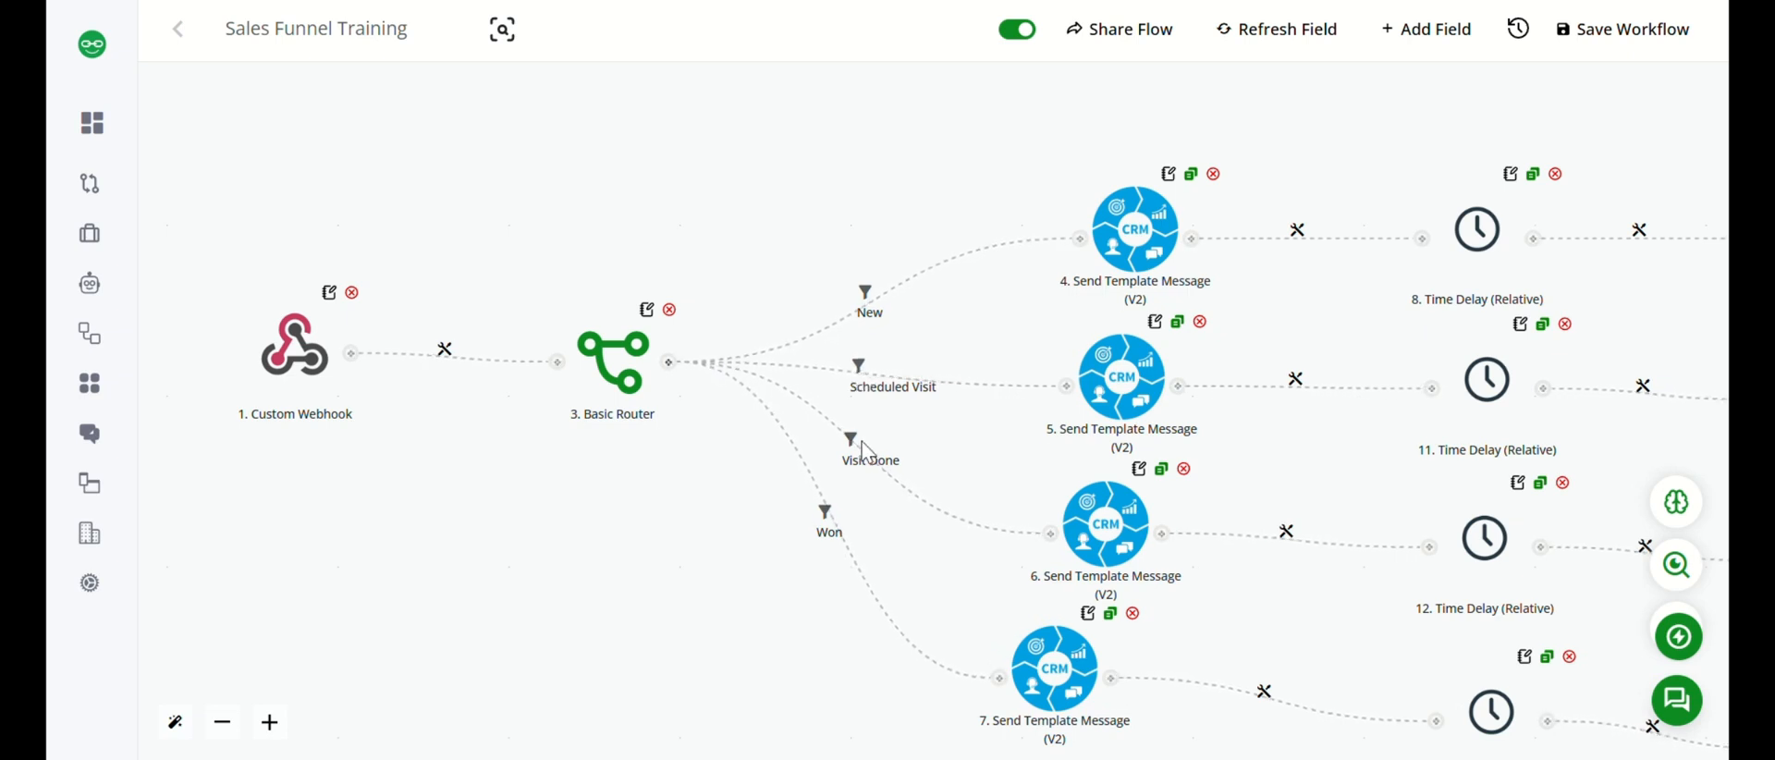
{"action": "left_click", "coordinate": [858, 384]}
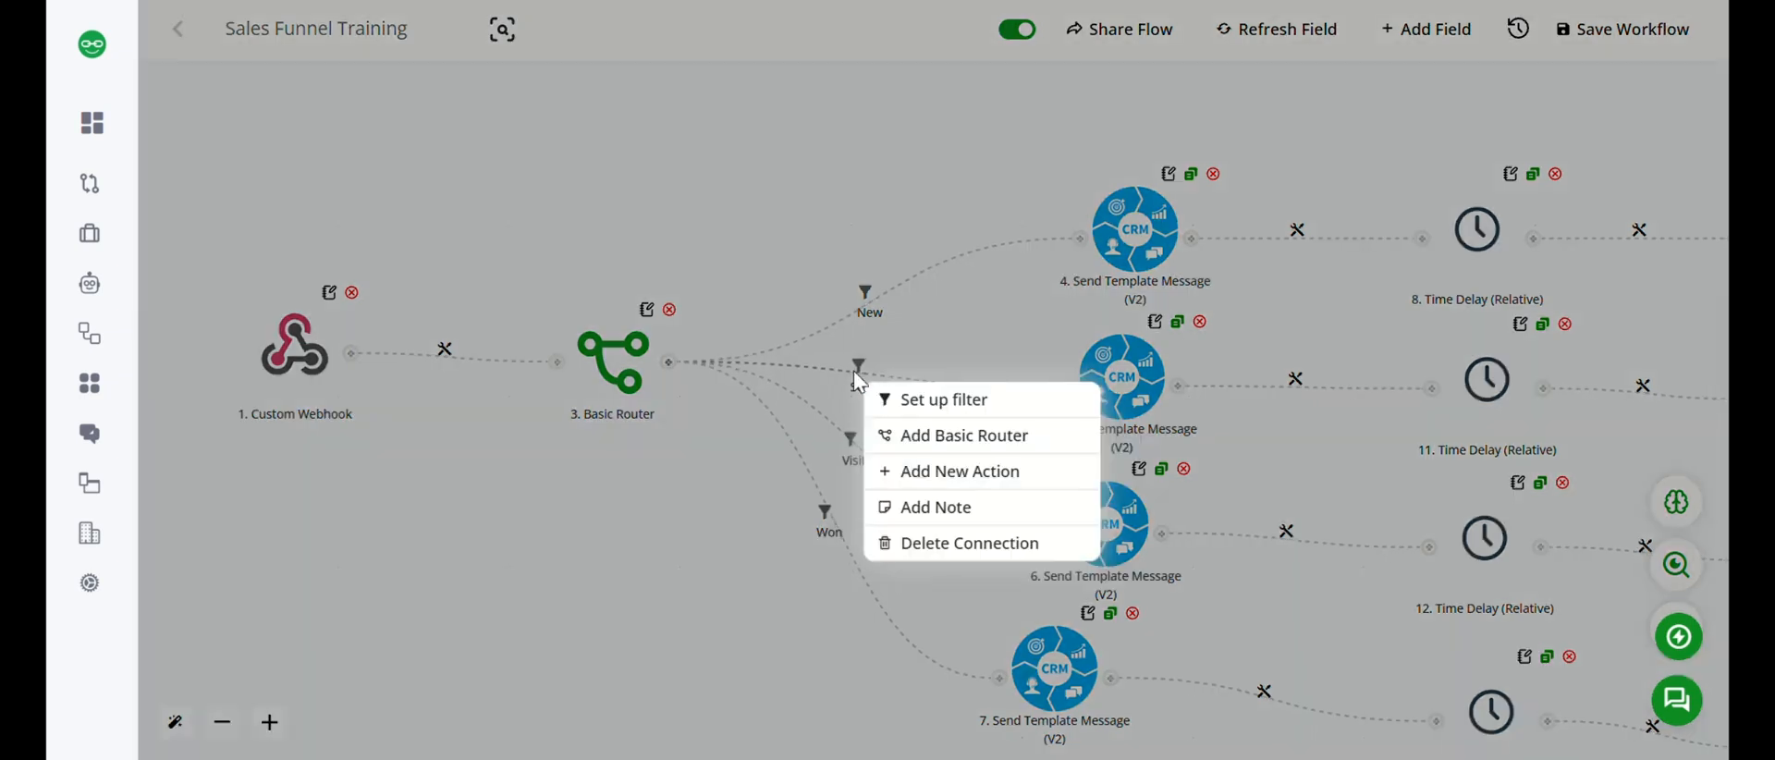
{"action": "left_click", "coordinate": [915, 398]}
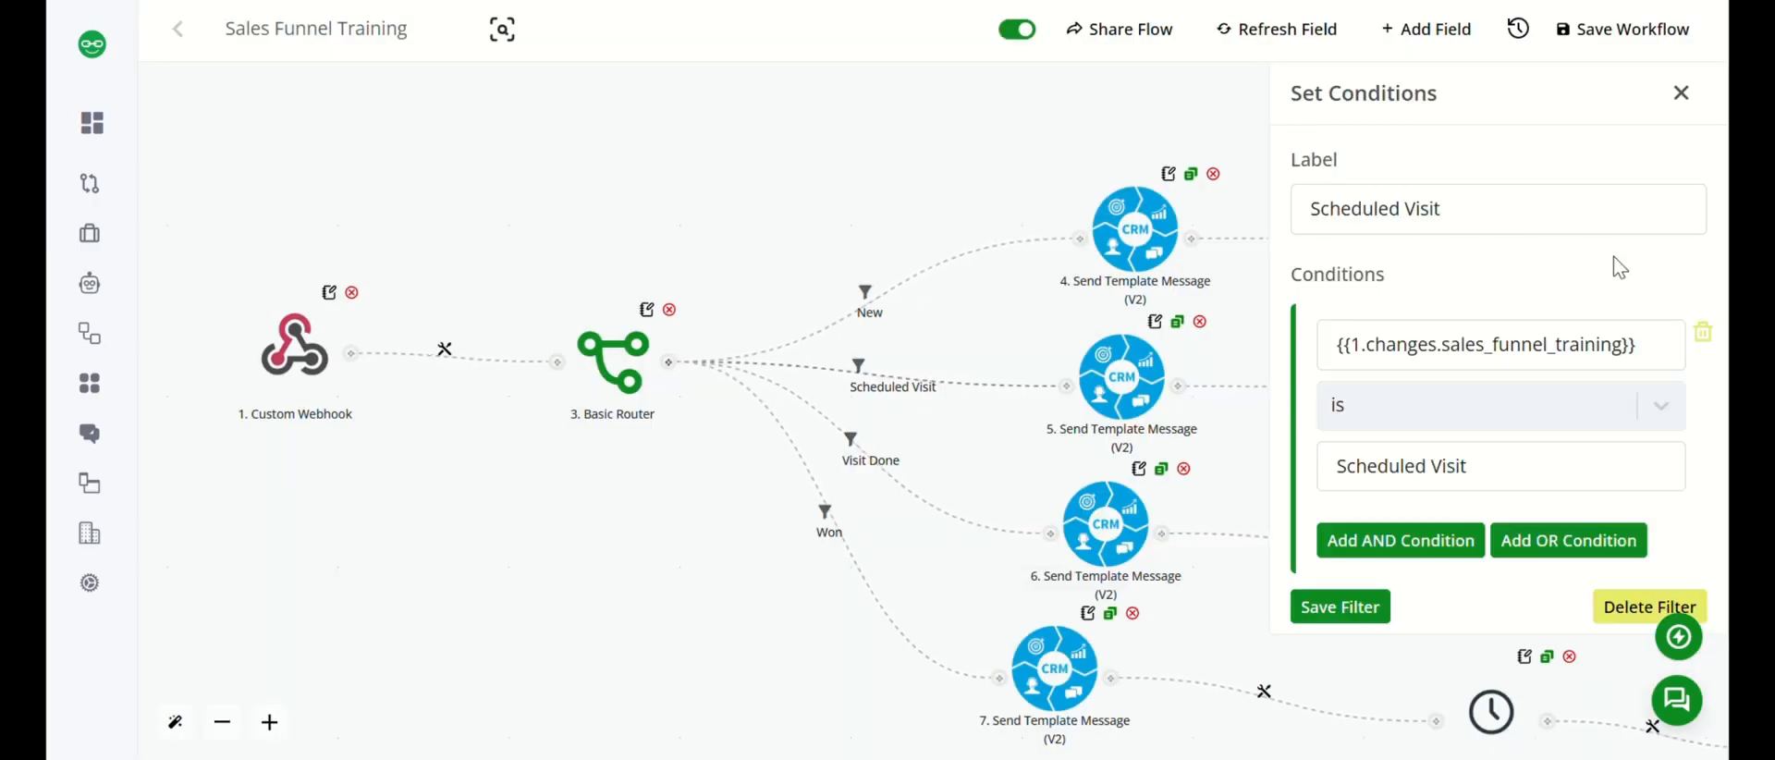
{"action": "left_click", "coordinate": [1643, 327]}
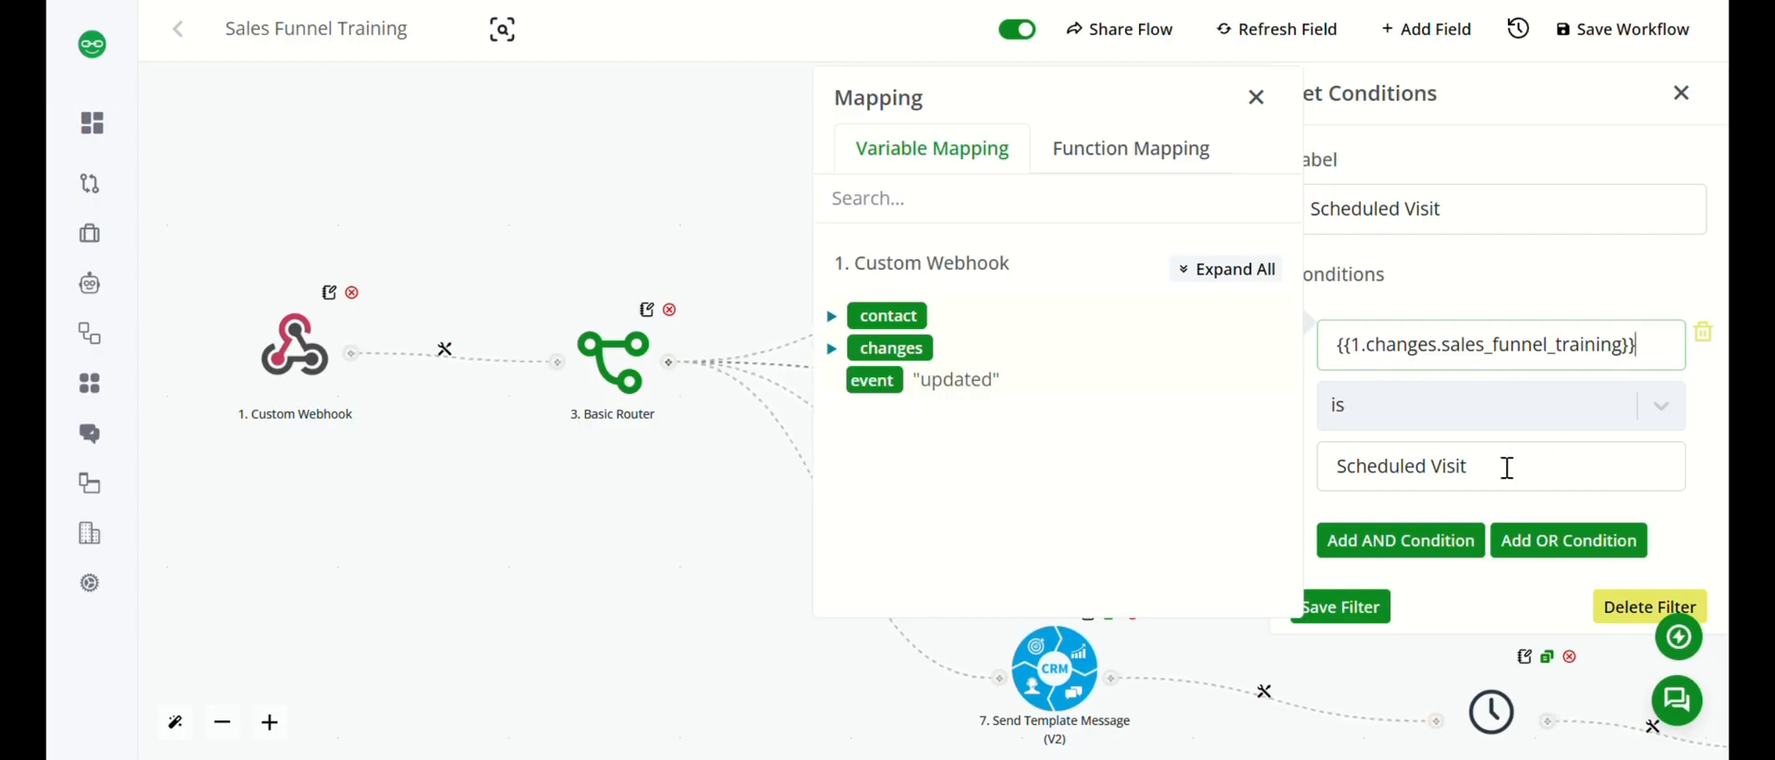
{"action": "left_click_drag", "start_coordinate": [1507, 467], "coordinate": [1327, 476]}
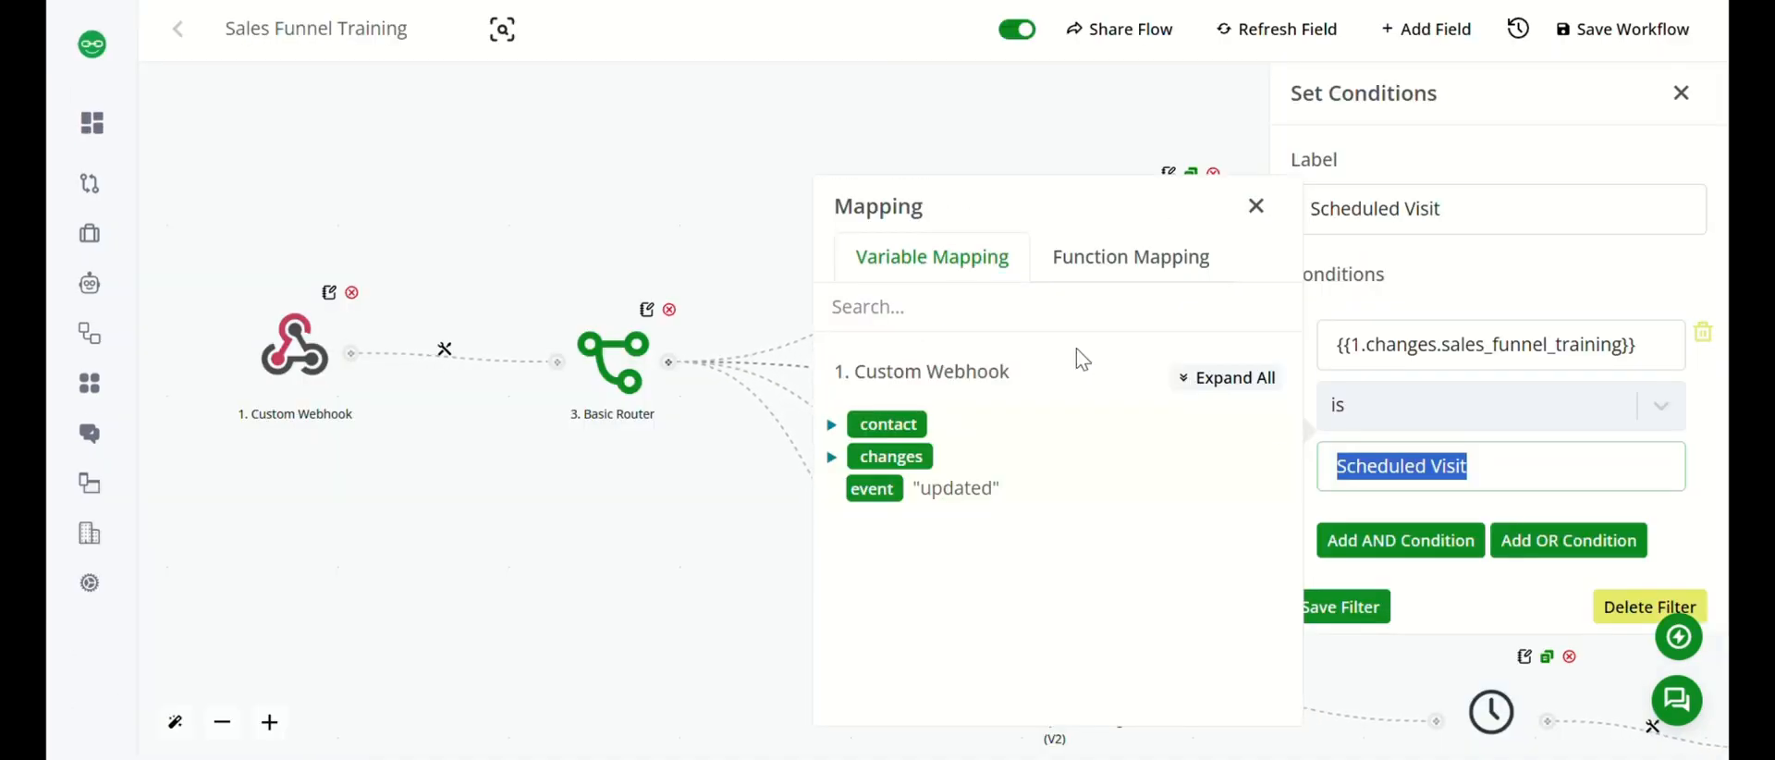
{"action": "left_click", "coordinate": [1346, 610]}
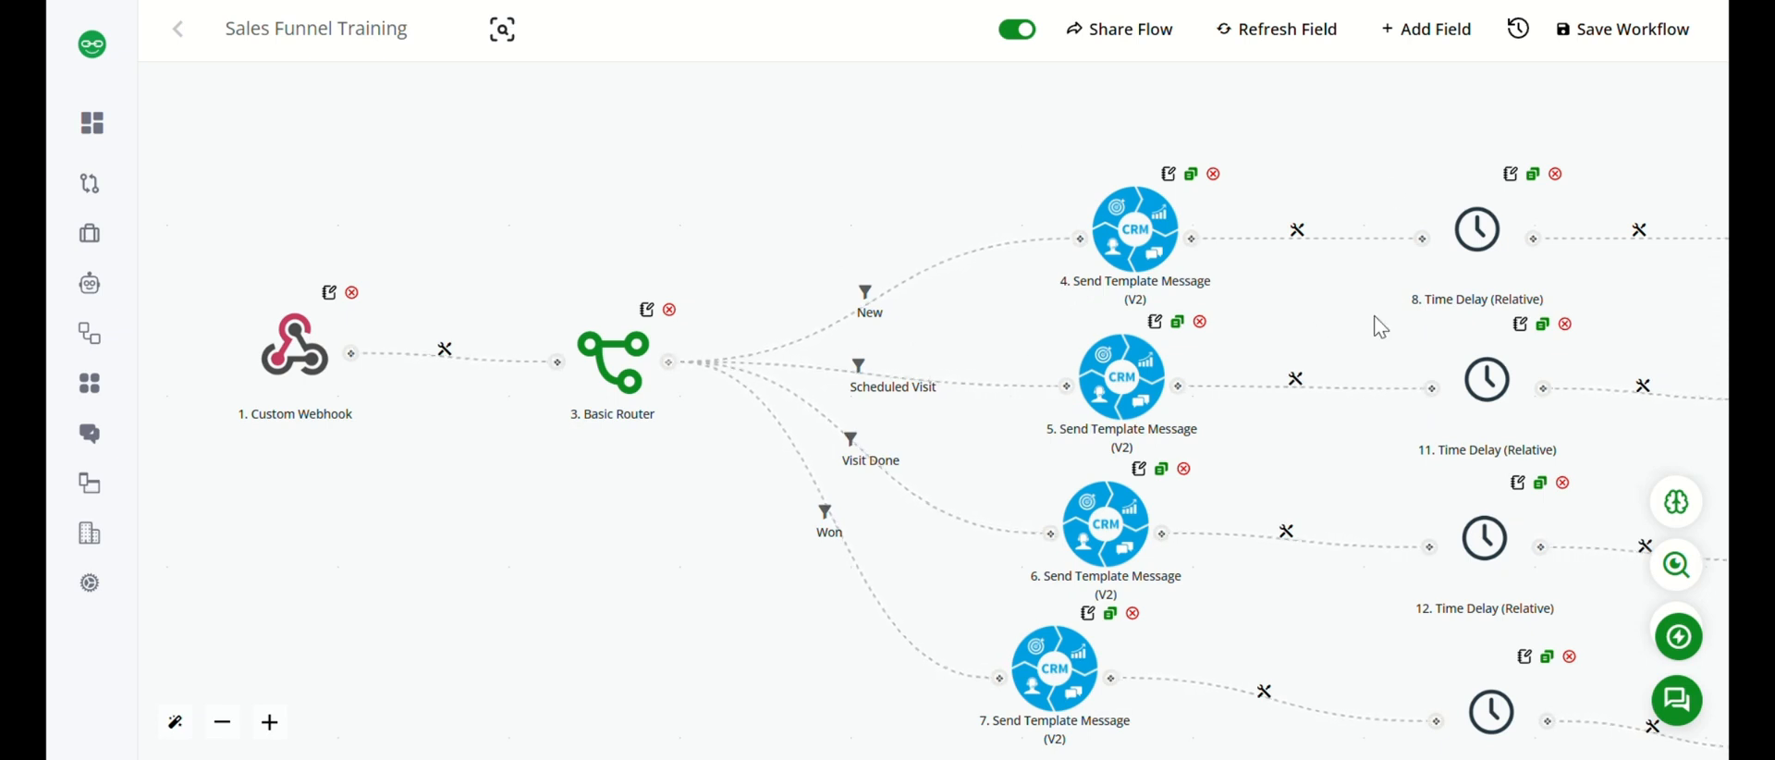
Check the New branch's template message for booking_reminder and the contact's WhatsApp identifier mapping, and run and save the action.
{"action": "left_click", "coordinate": [1140, 266]}
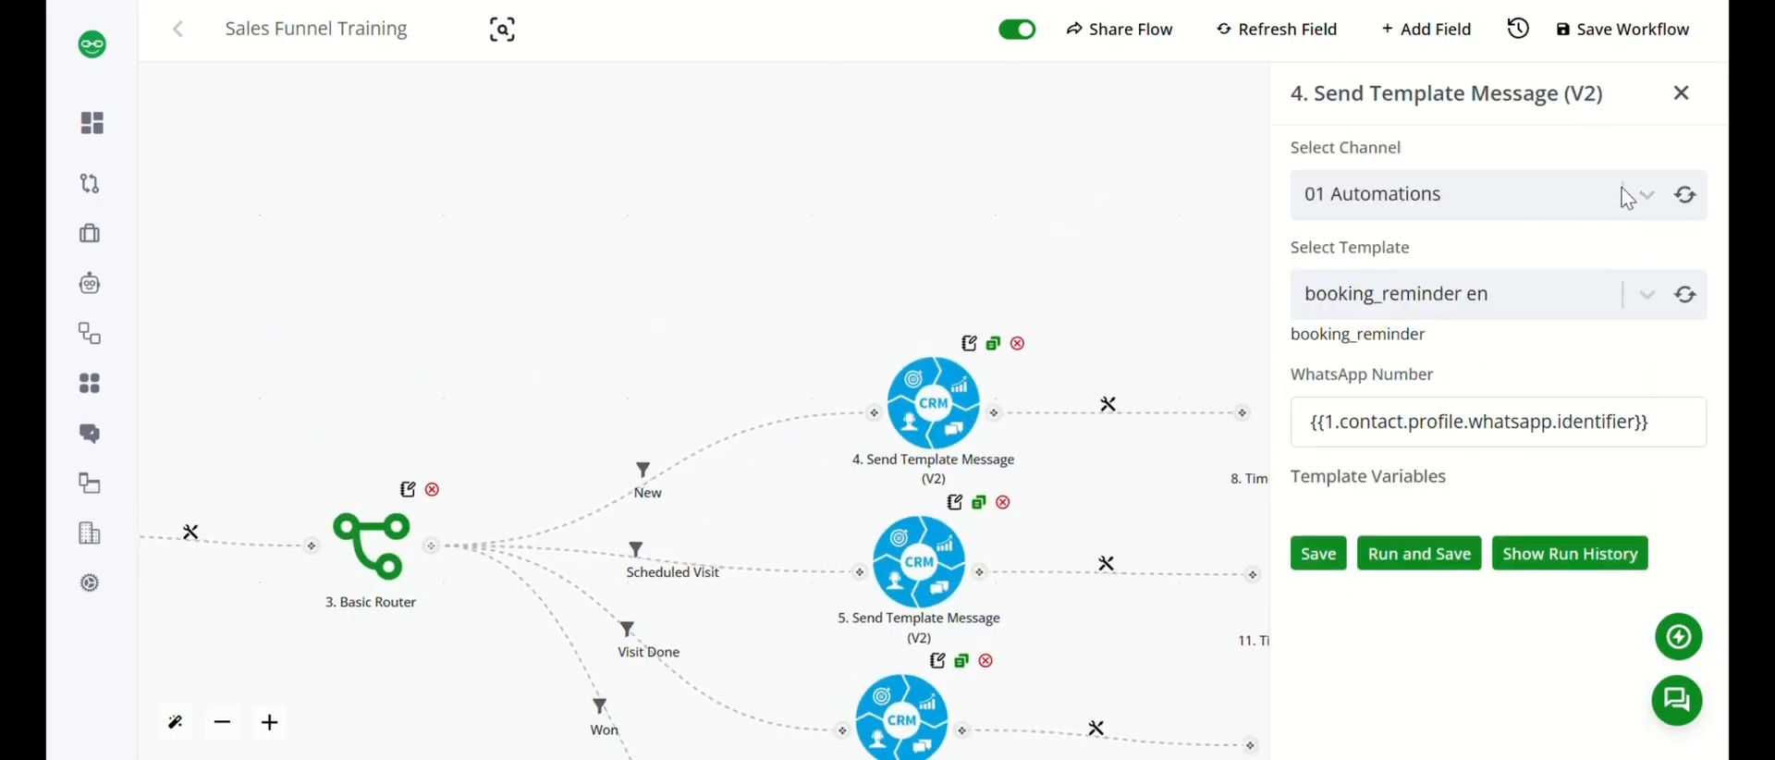
{"action": "left_click", "coordinate": [1647, 296]}
{"action": "left_click", "coordinate": [1661, 421]}
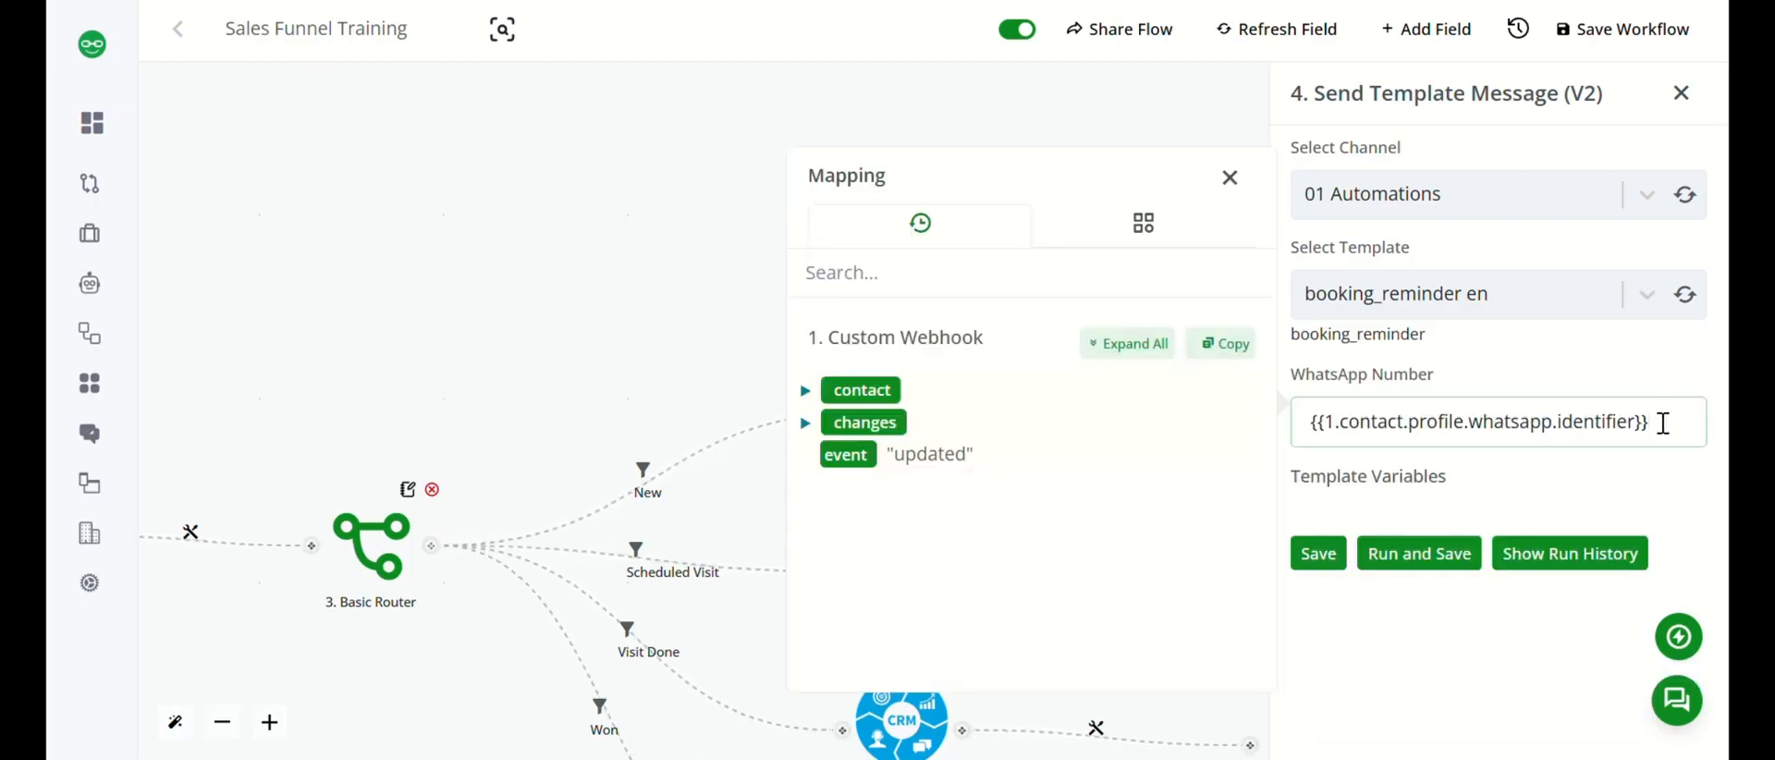
{"action": "left_click", "coordinate": [804, 396]}
{"action": "scroll", "coordinate": [1003, 468], "scroll_direction": "down", "scroll_amount": 1}
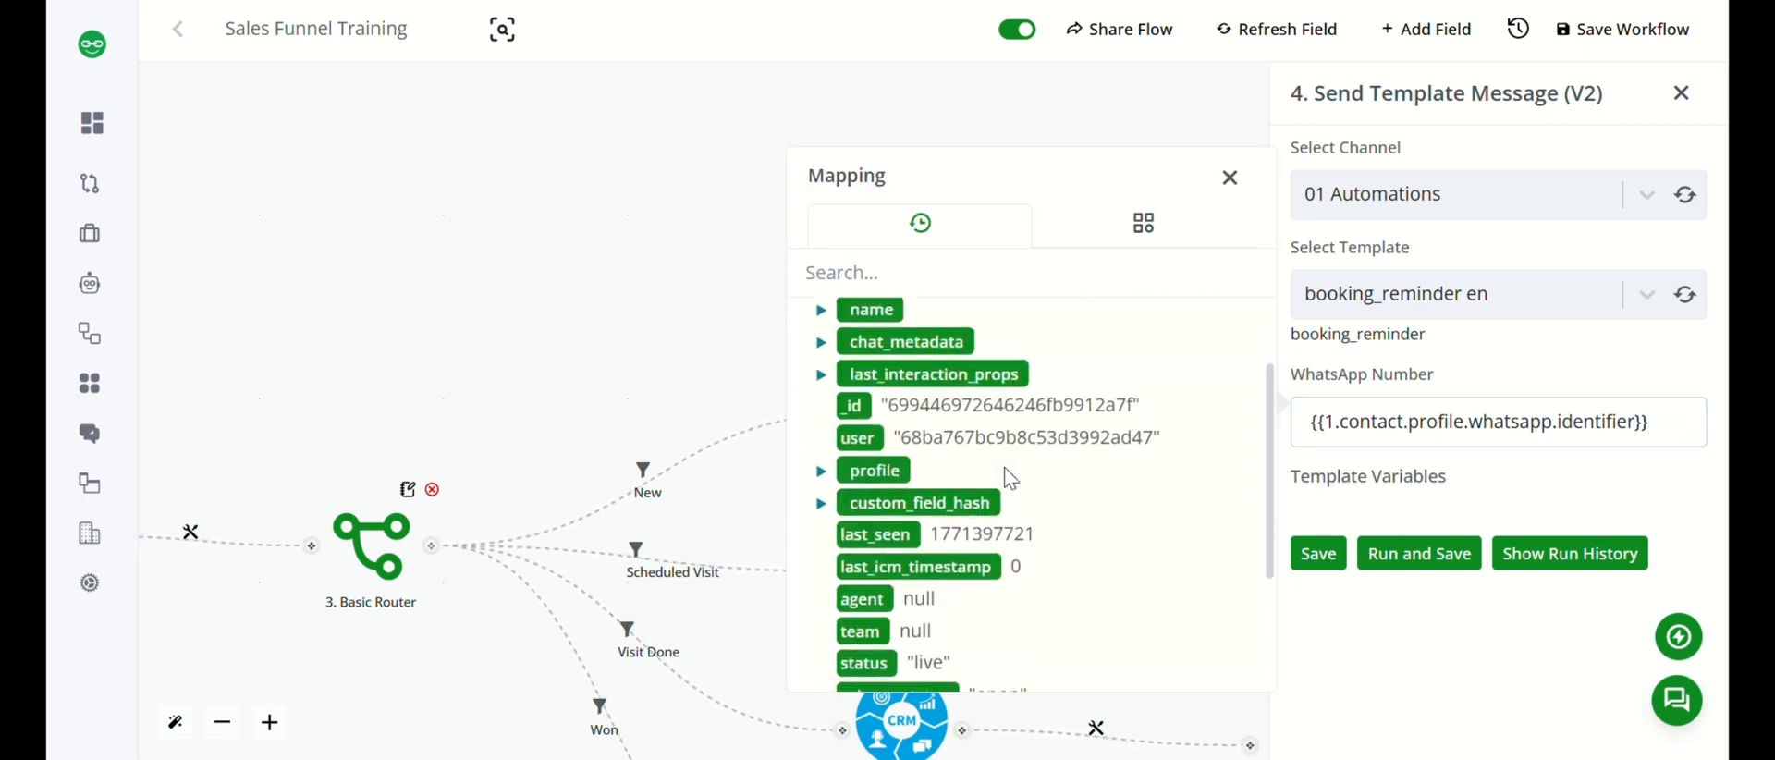
{"action": "left_click", "coordinate": [818, 479]}
{"action": "scroll", "coordinate": [825, 462], "scroll_direction": "down", "scroll_amount": 1}
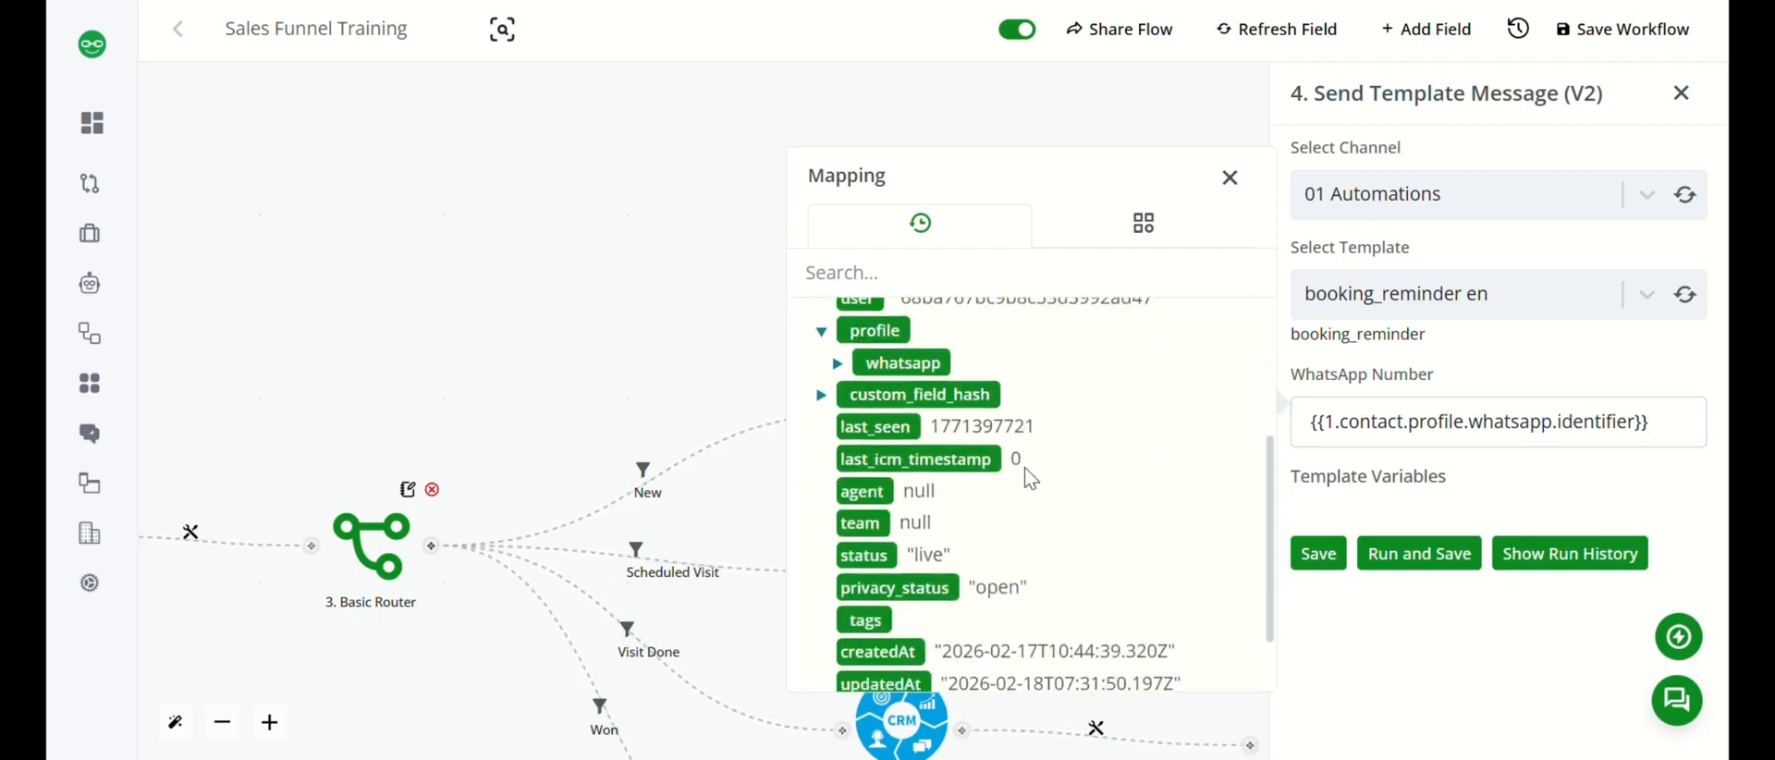
{"action": "left_click", "coordinate": [835, 361]}
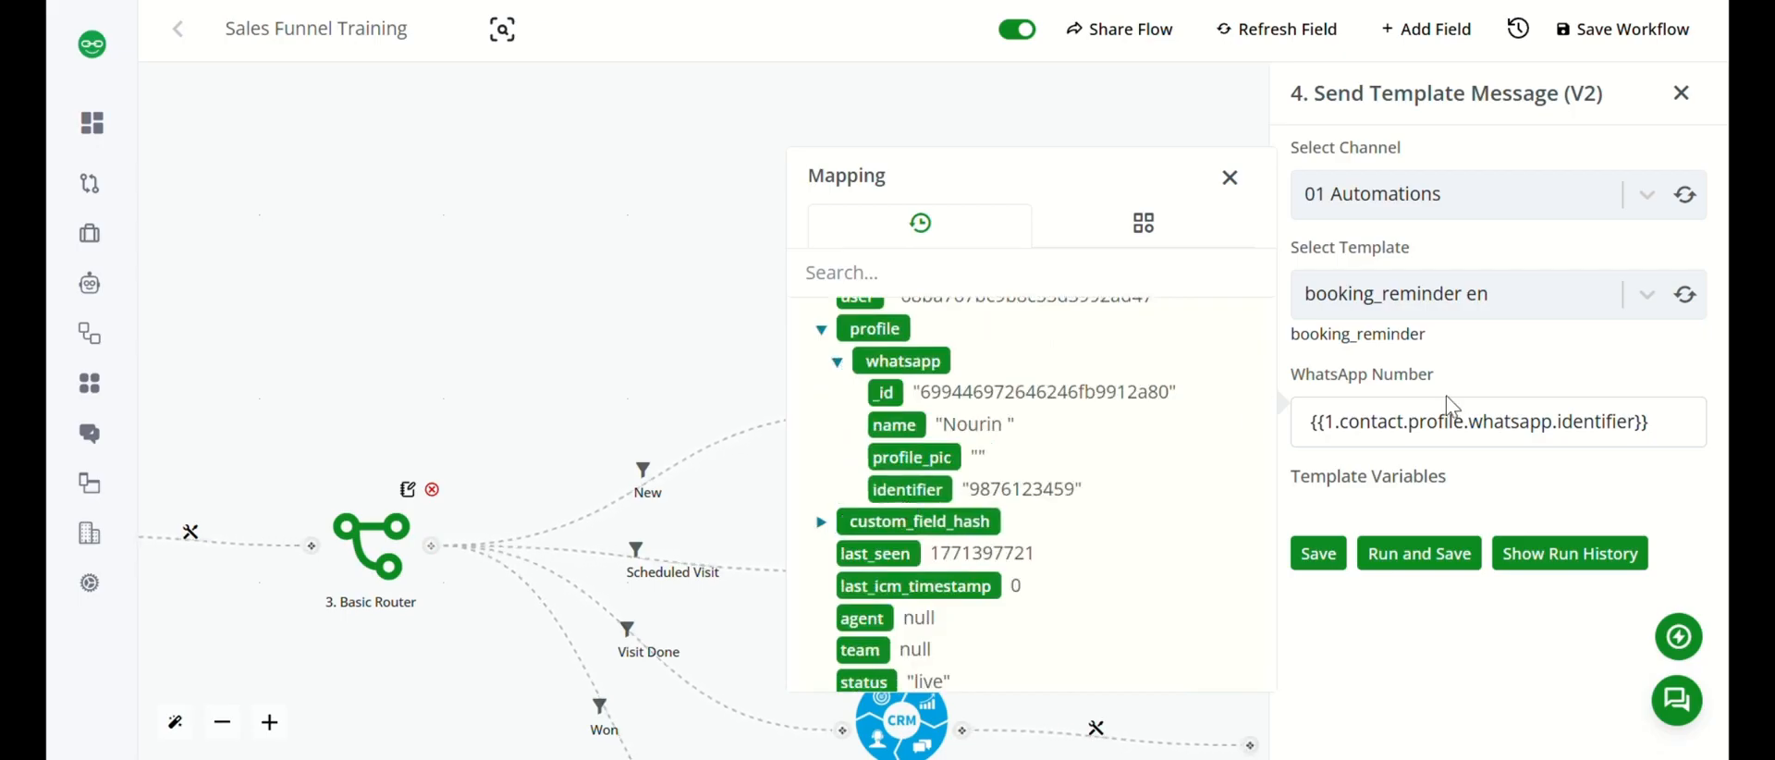
{"action": "left_click", "coordinate": [1411, 552]}
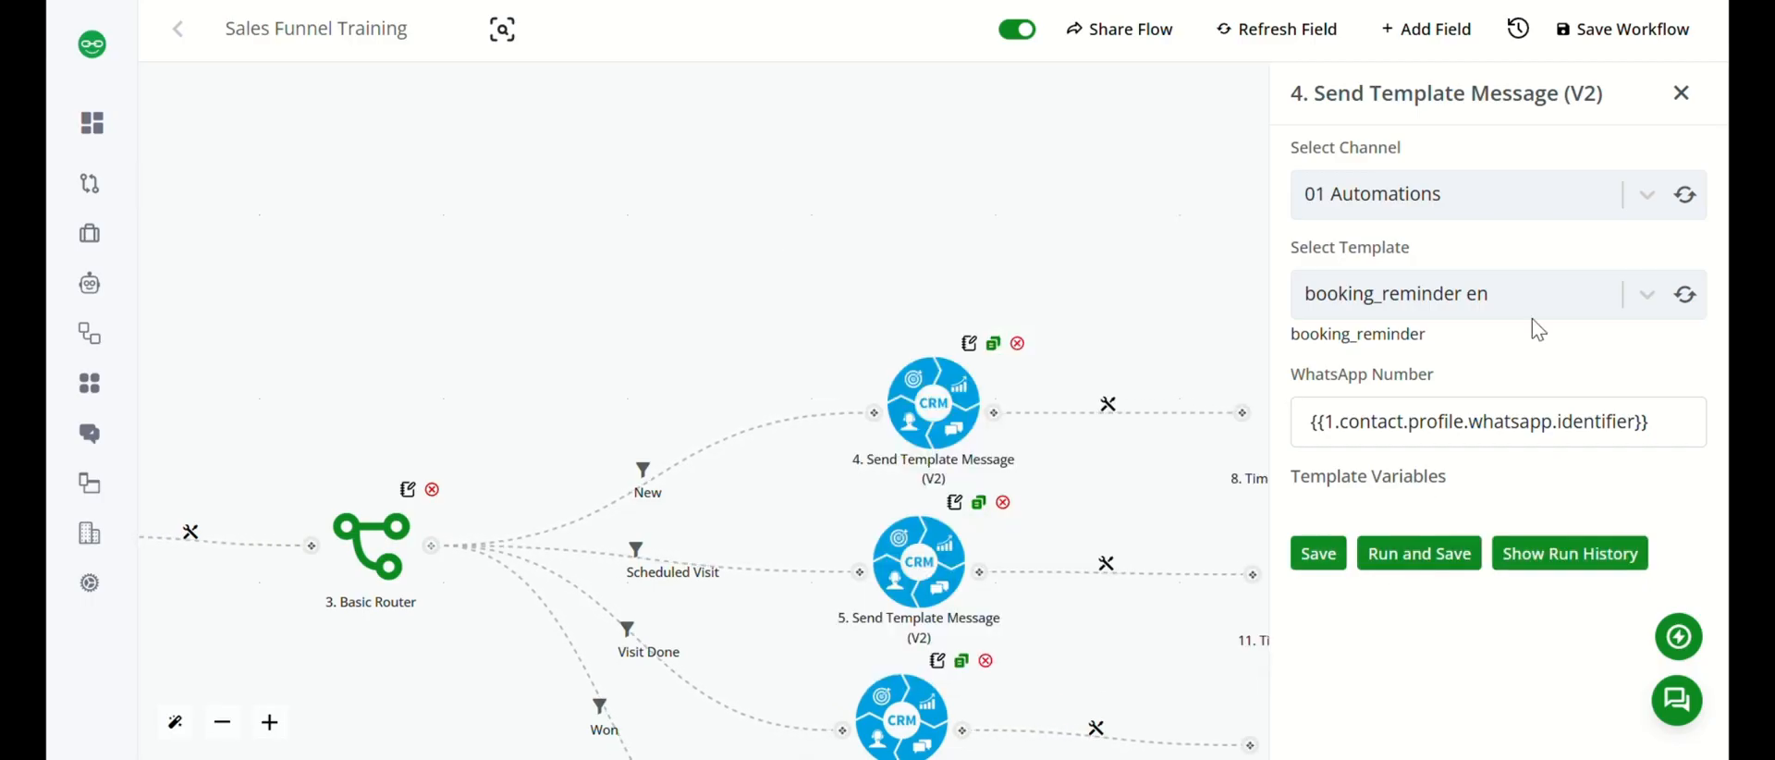
{"action": "left_click", "coordinate": [1681, 92]}
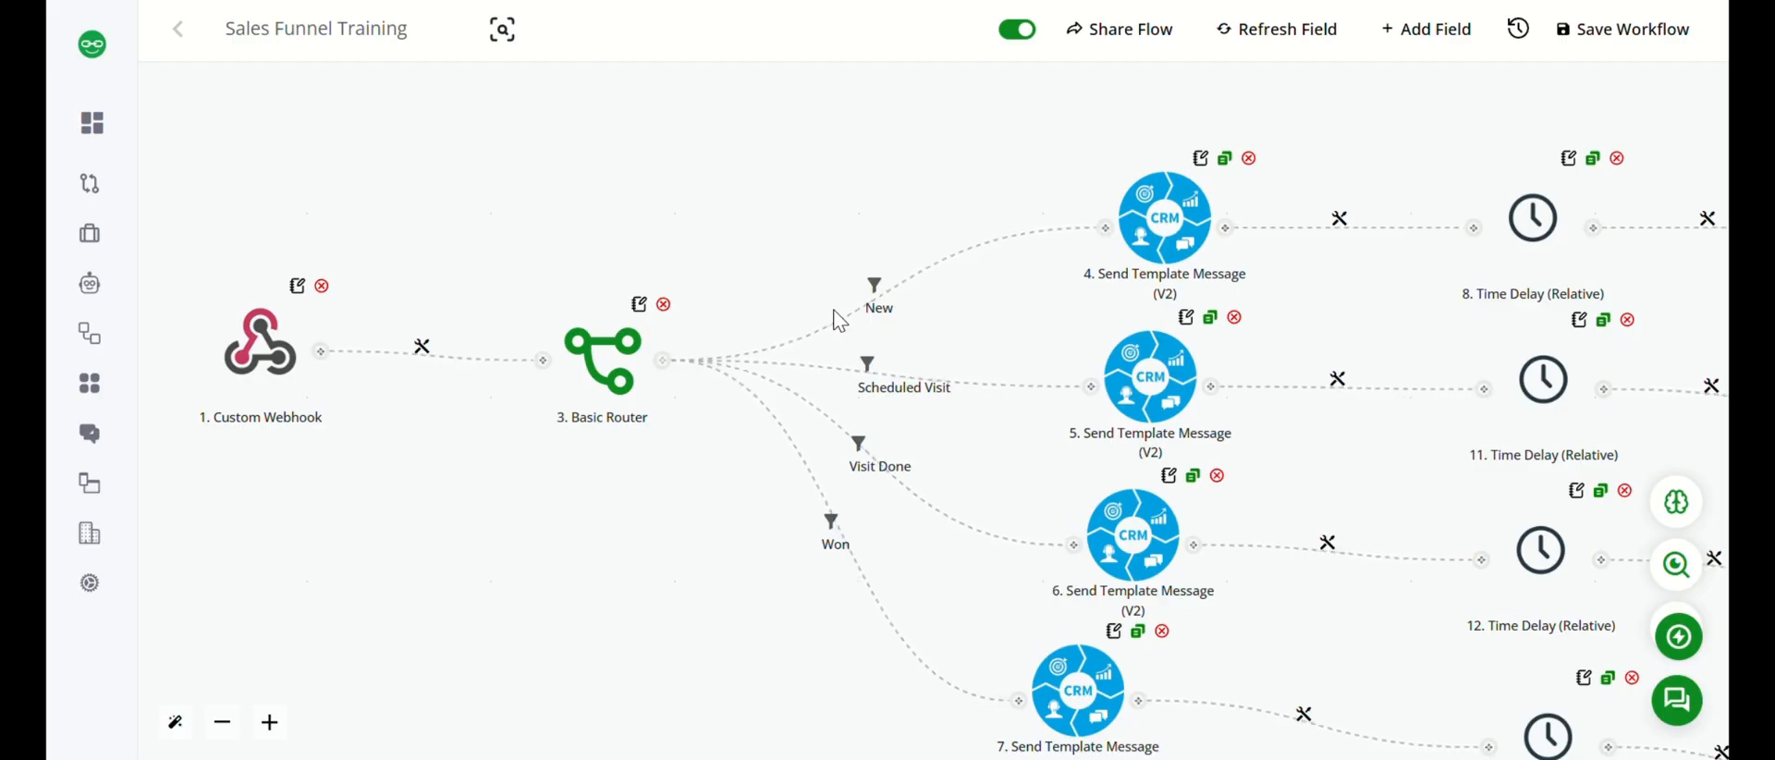
Keep the New branch's relative time delay at 24 hours and save it.
{"action": "left_click_drag", "start_coordinate": [860, 287], "coordinate": [556, 319]}
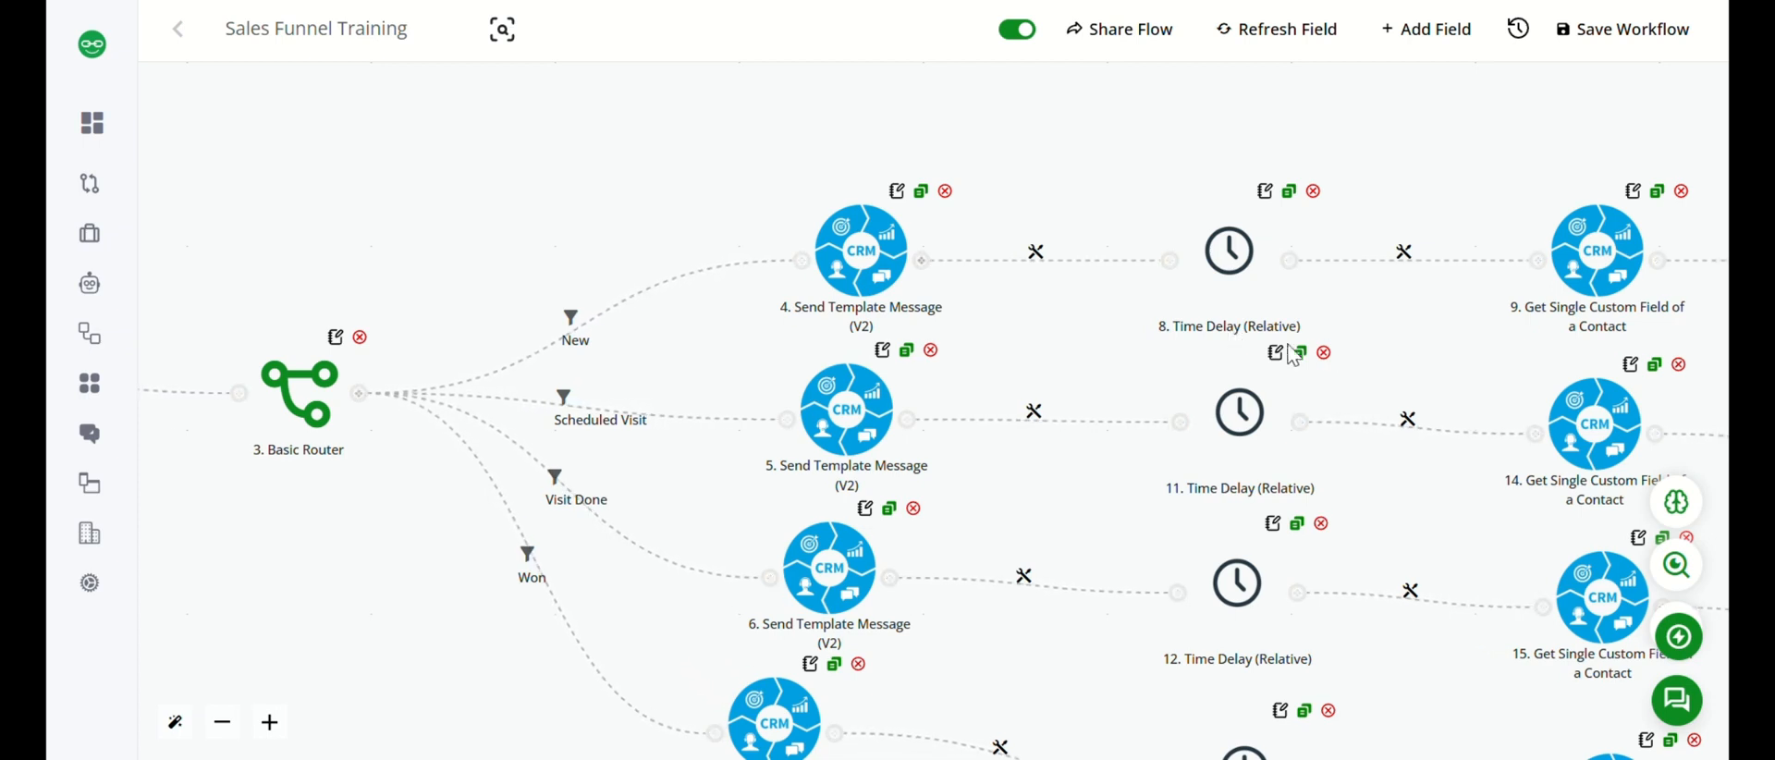
{"action": "left_click", "coordinate": [1230, 252]}
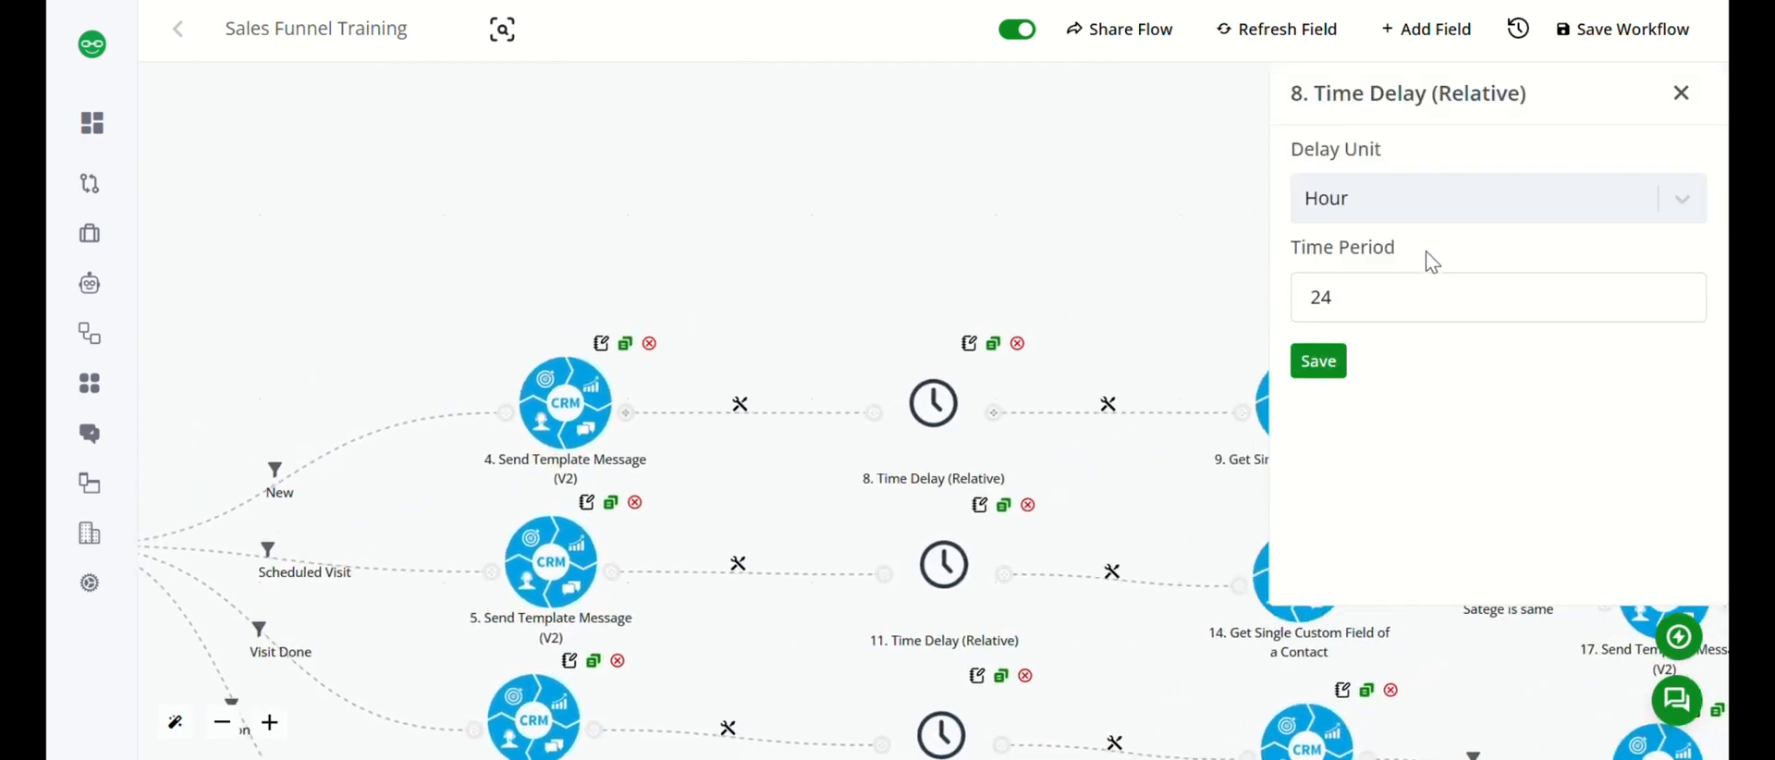
{"action": "left_click", "coordinate": [1319, 372]}
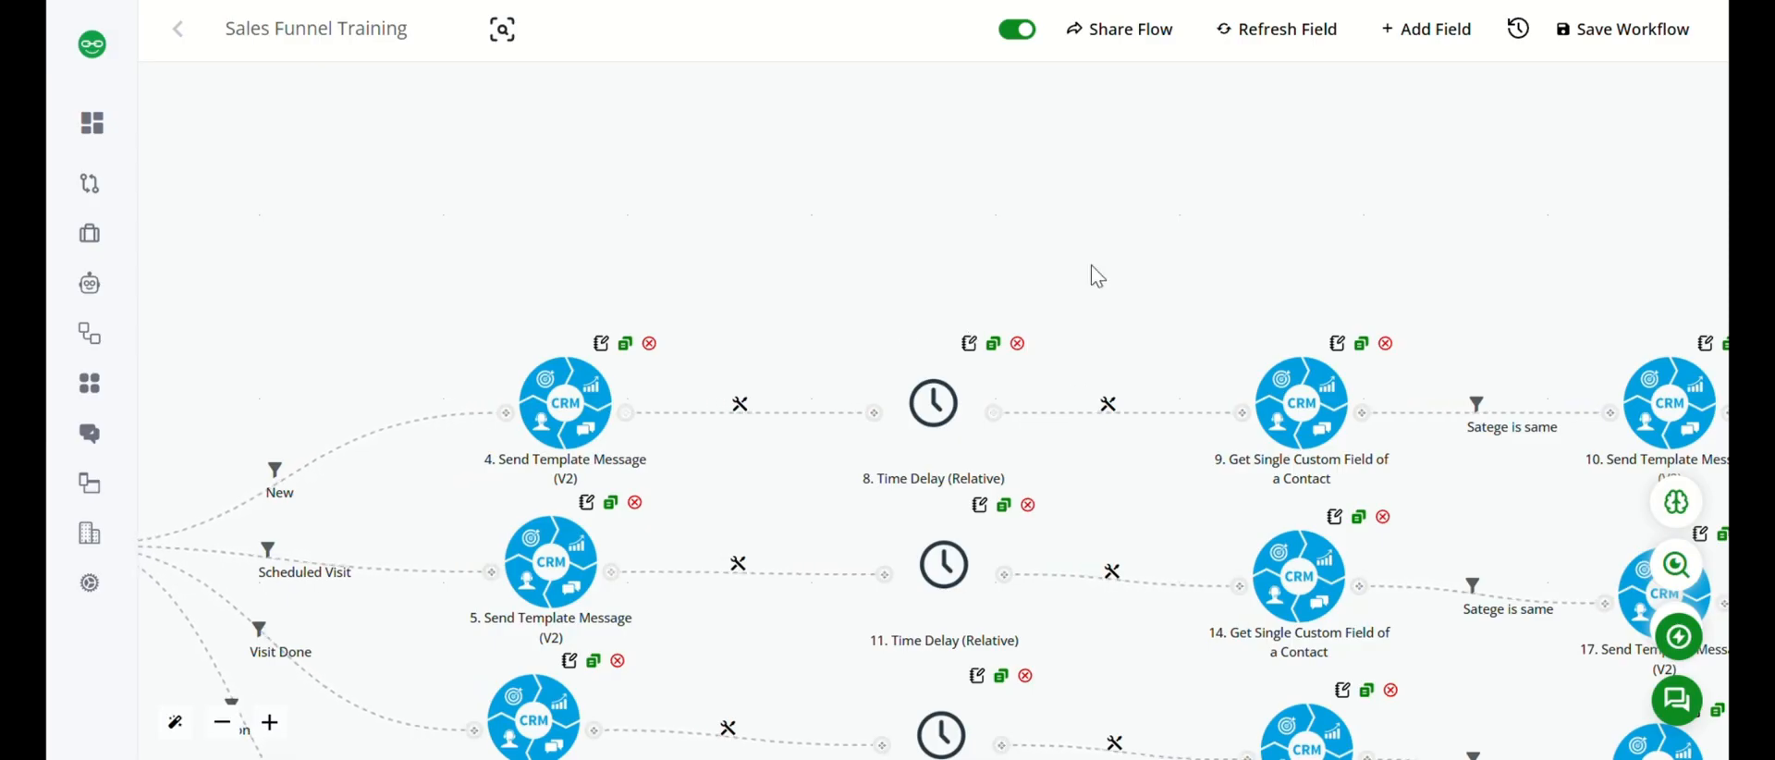
Open the New branch's Get Single Custom Field of a Contact action and check the Contact ID's WhatsApp identifier mapping.
{"action": "left_click_drag", "start_coordinate": [1196, 506], "coordinate": [871, 427]}
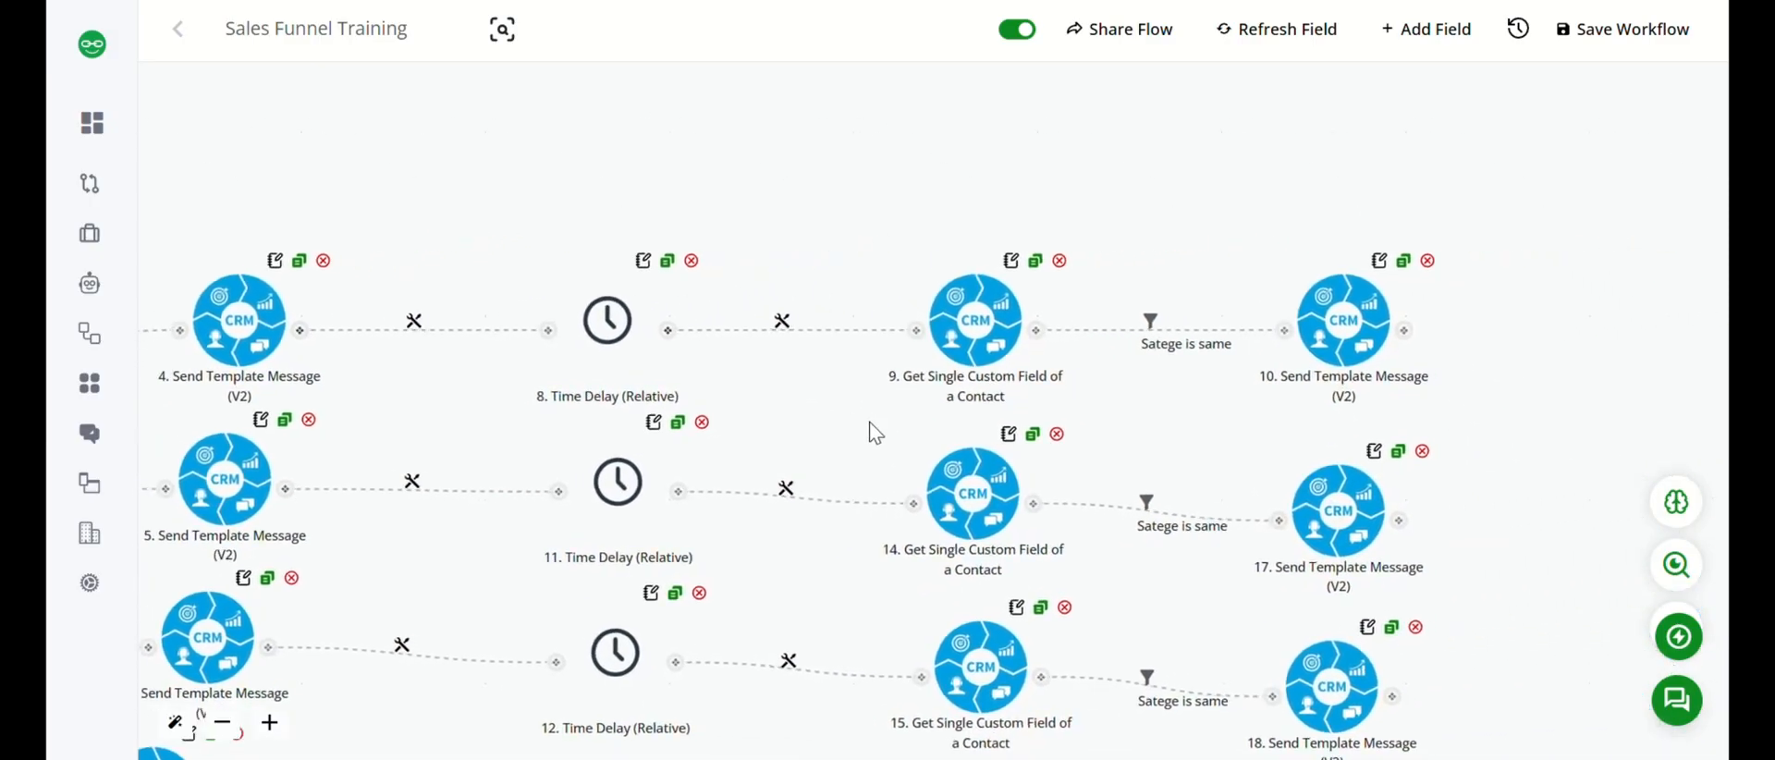
{"action": "left_click", "coordinate": [977, 308]}
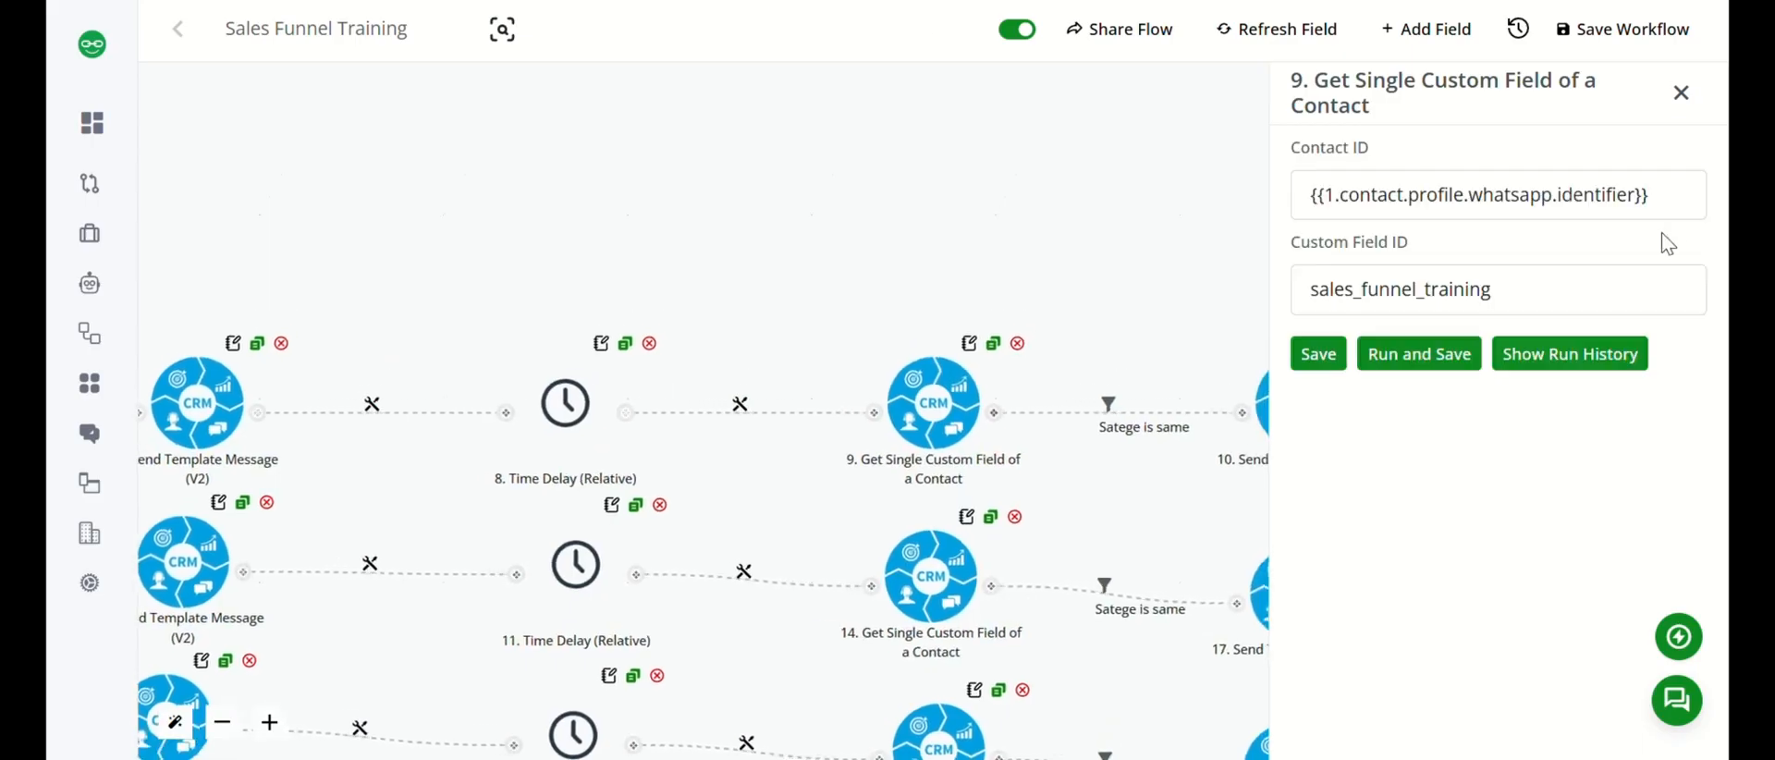
{"action": "left_click", "coordinate": [1676, 202]}
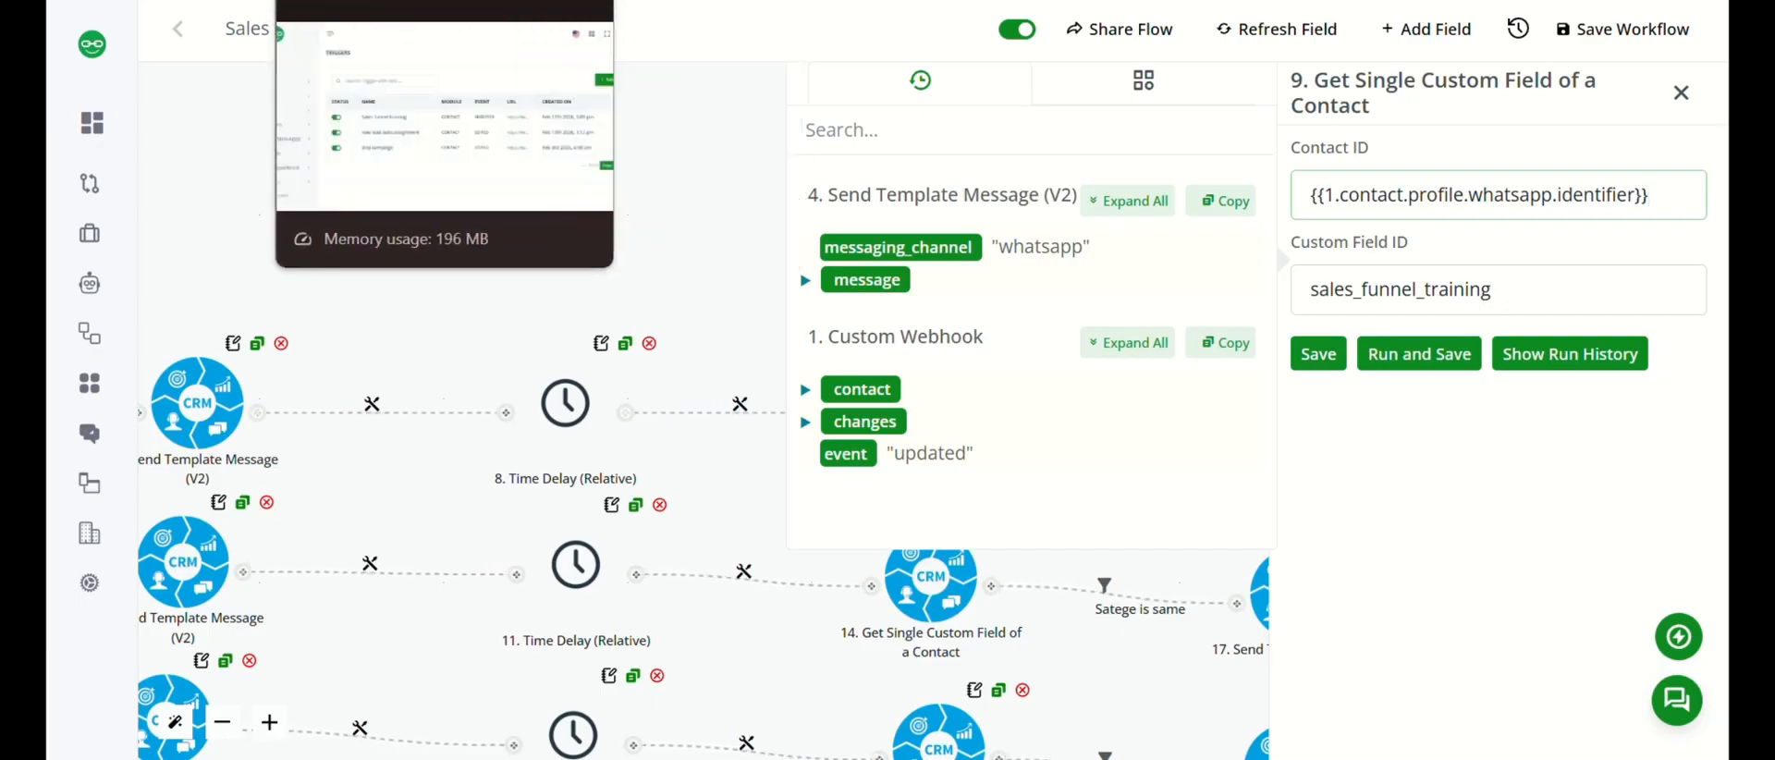
Copy the field ID of Sales funnel training from the CRM's Super Field list.
{"action": "left_click", "coordinate": [369, 0]}
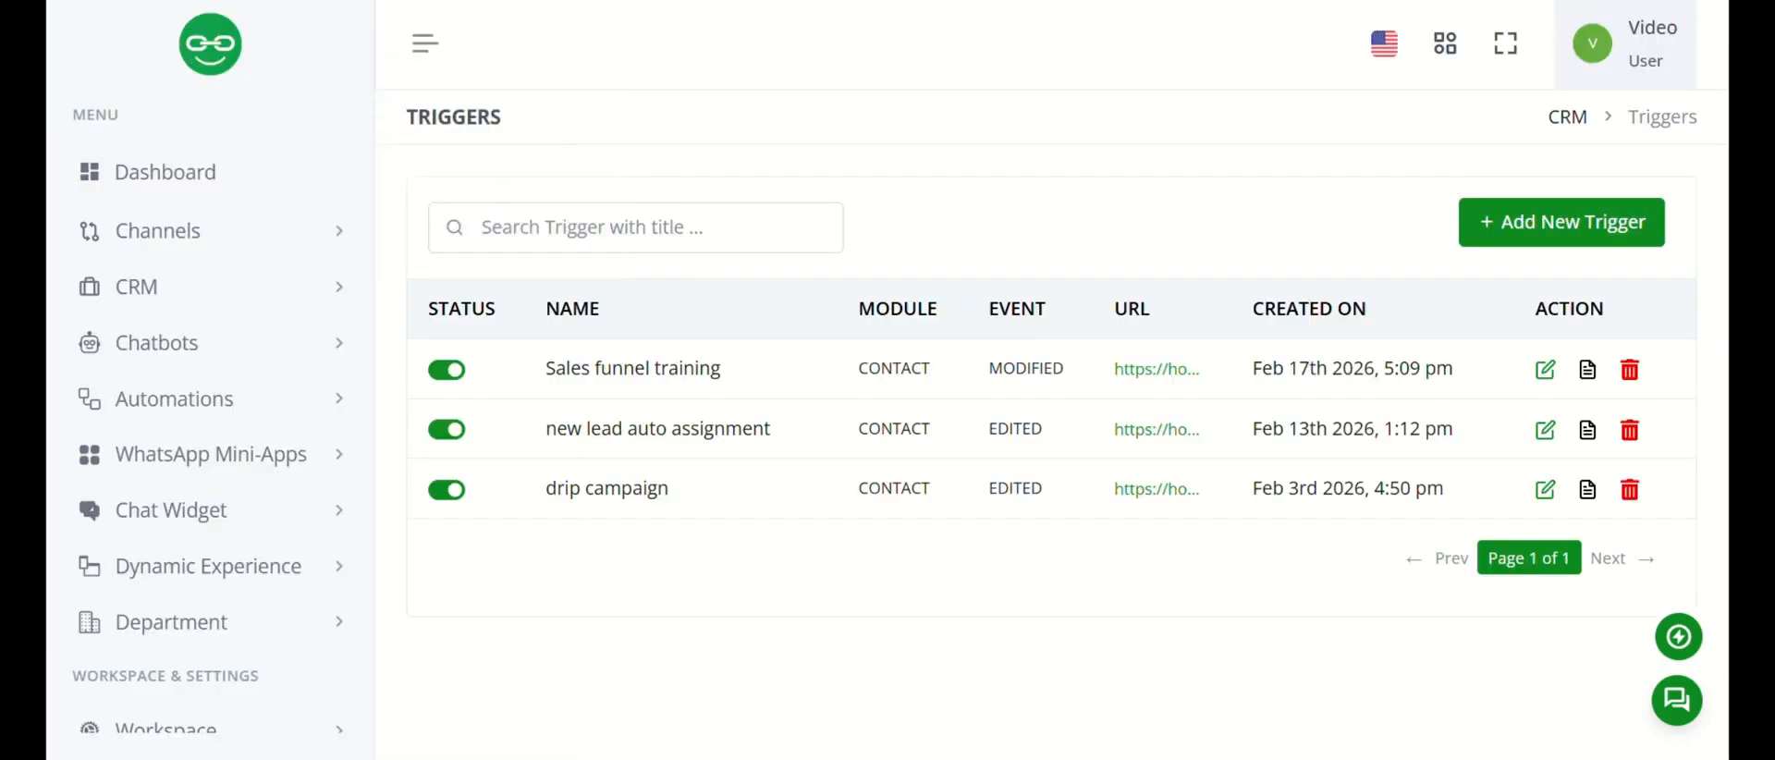
{"action": "left_click", "coordinate": [252, 301]}
{"action": "scroll", "coordinate": [206, 601], "scroll_direction": "down", "scroll_amount": 2}
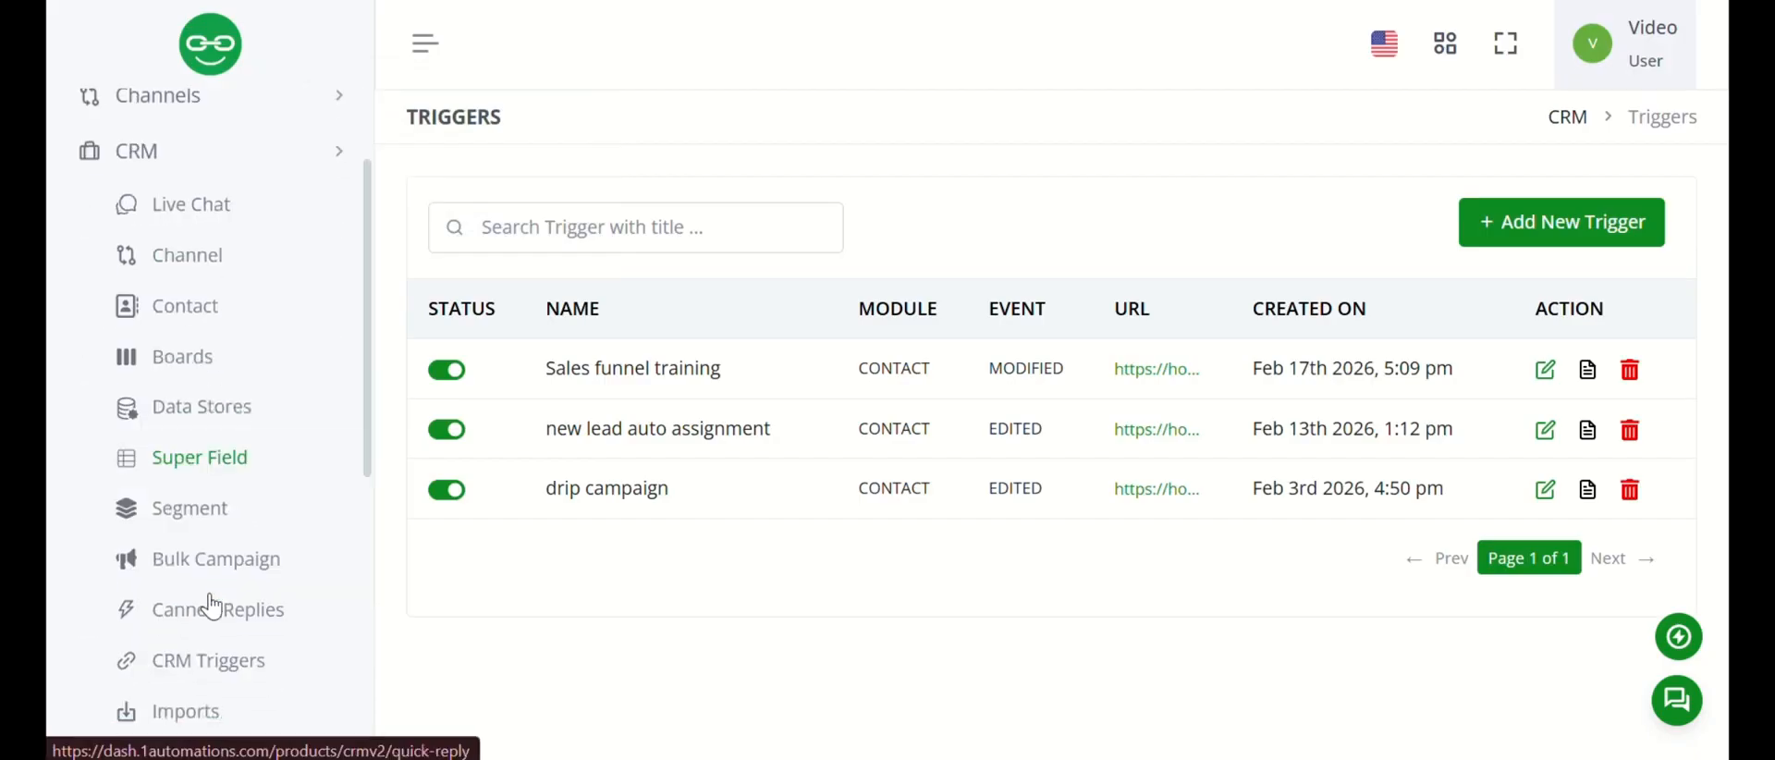
{"action": "left_click", "coordinate": [201, 459]}
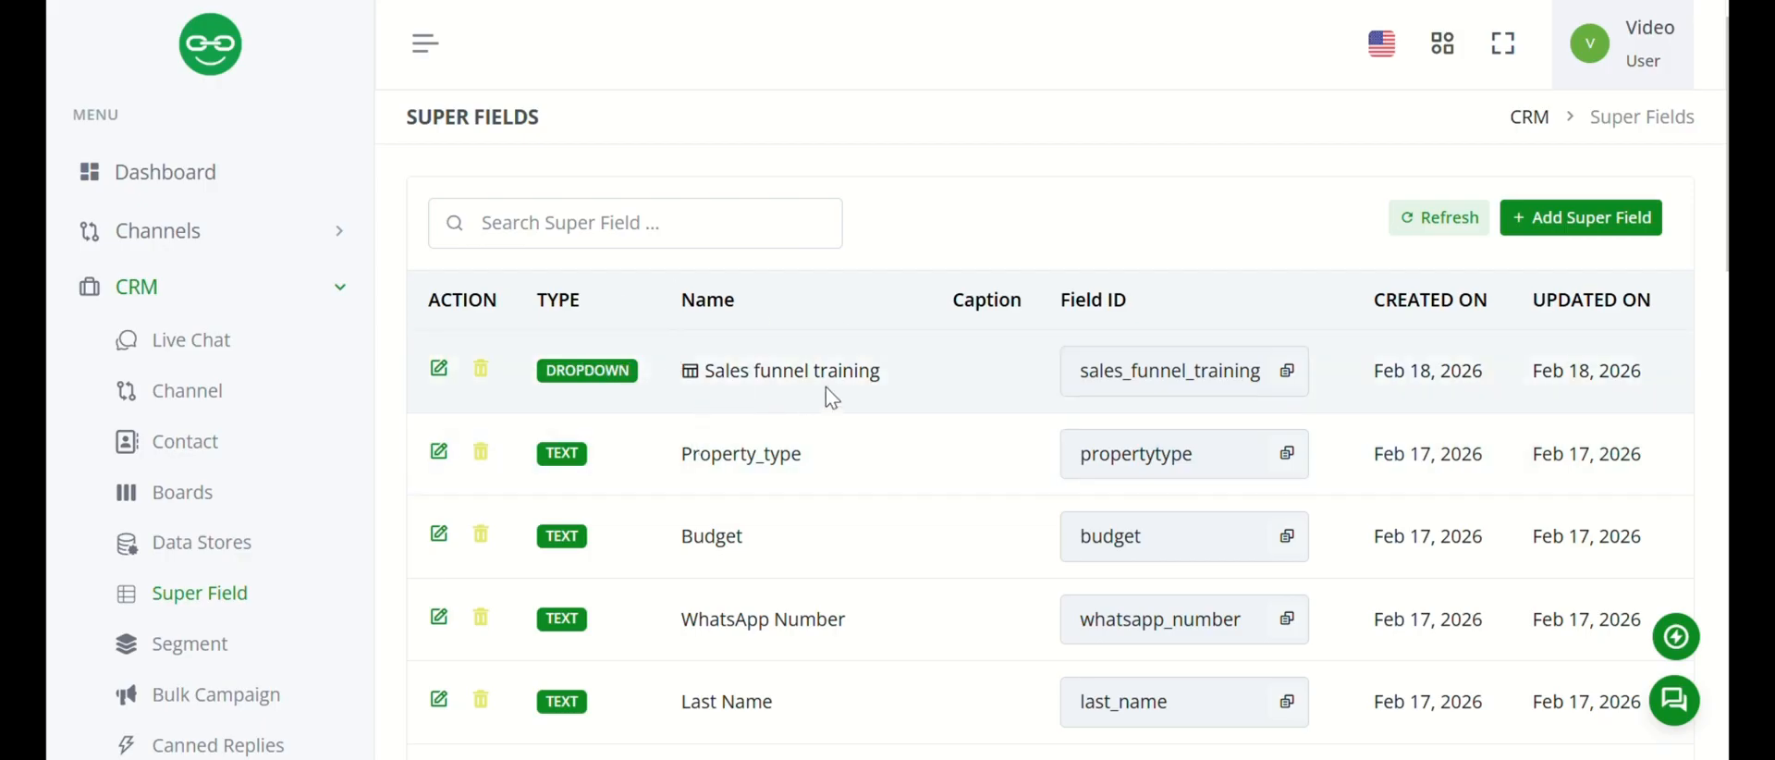
{"action": "left_click", "coordinate": [1288, 371]}
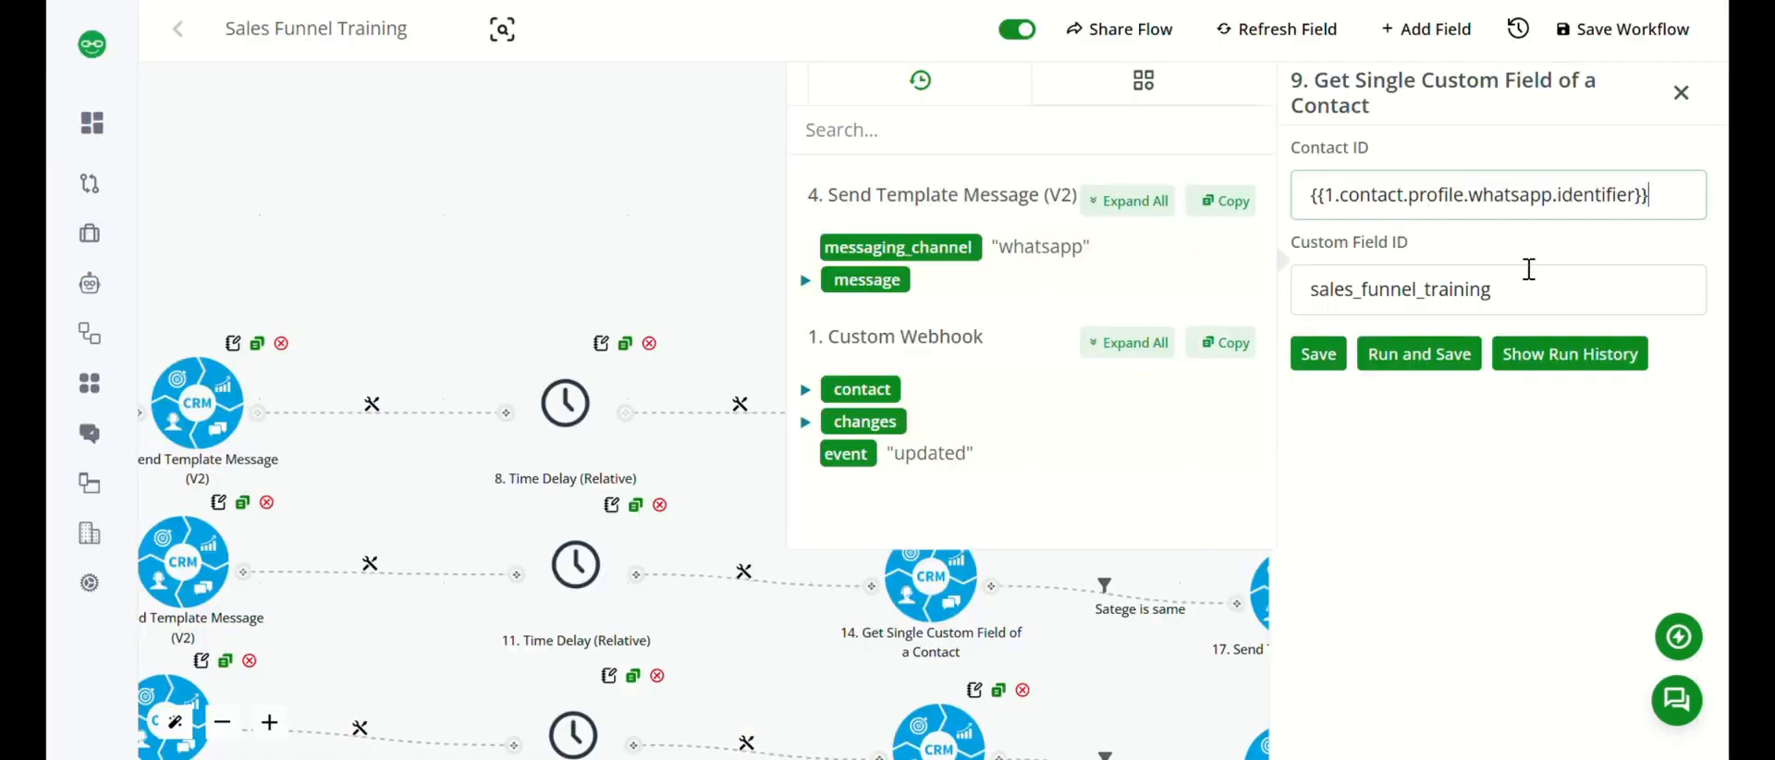
Run and save the New branch's Get Single Custom Field action for sales_funnel_training, inspect its captured output data, and close it.
{"action": "left_click", "coordinate": [1428, 361]}
{"action": "left_click", "coordinate": [1428, 359]}
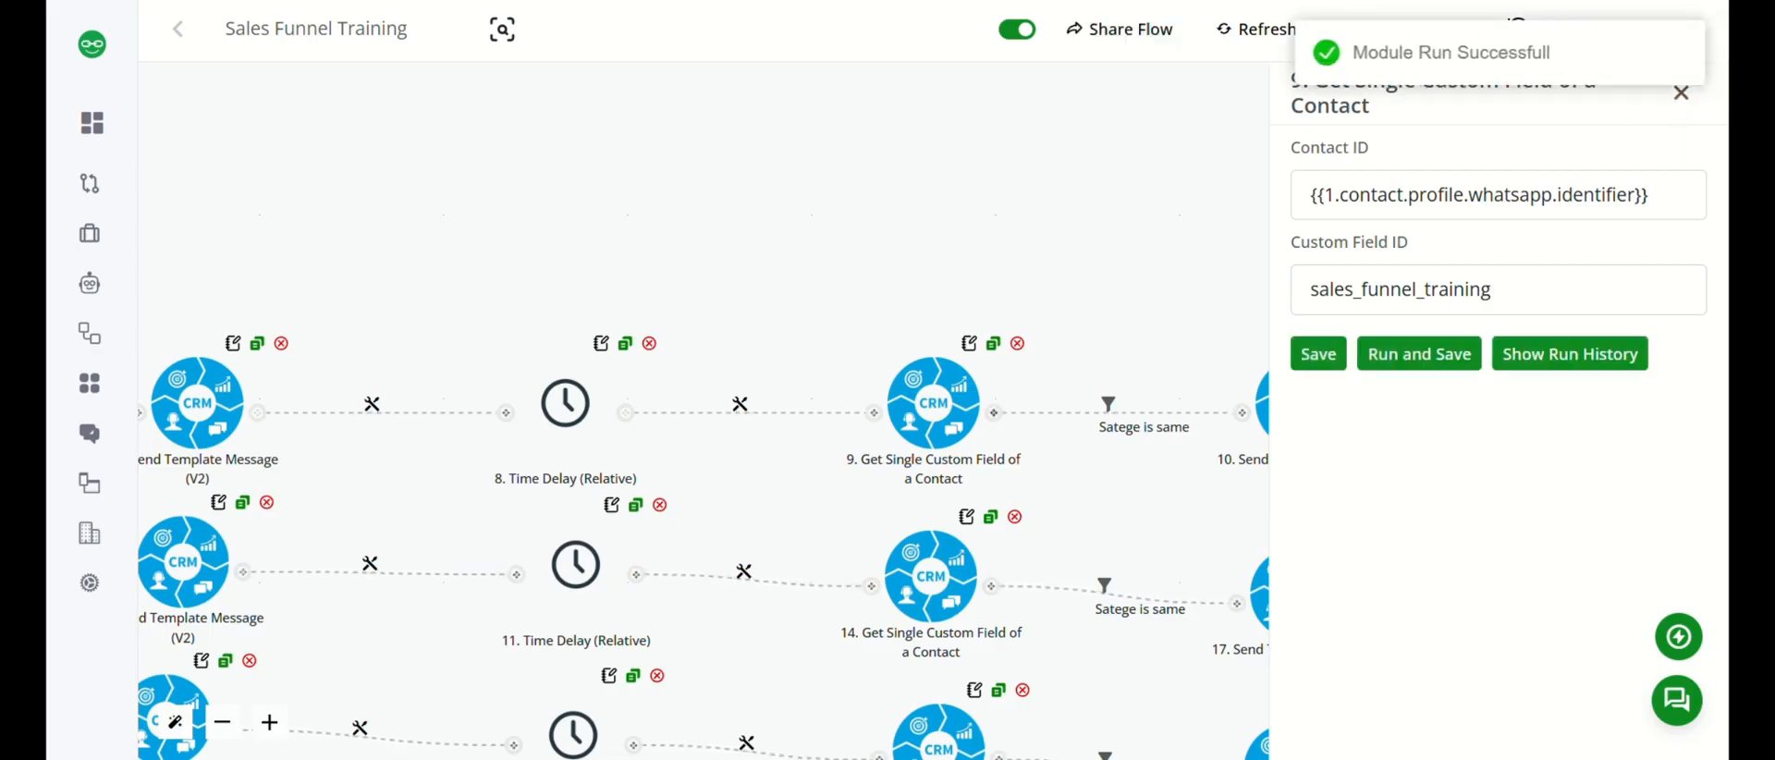
{"action": "left_click", "coordinate": [1545, 381]}
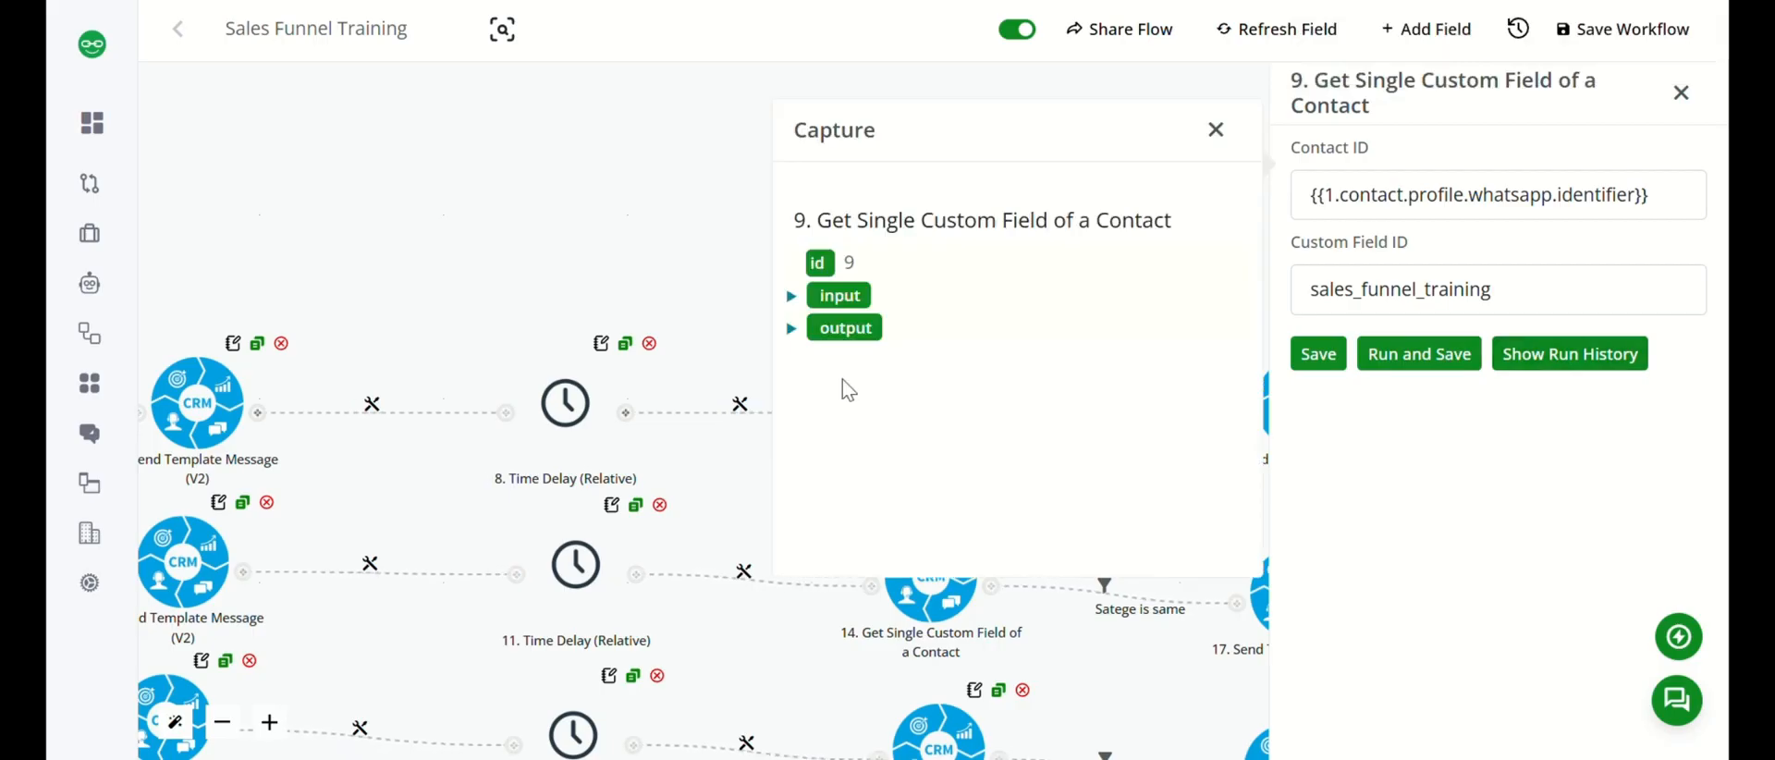
{"action": "left_click", "coordinate": [791, 328]}
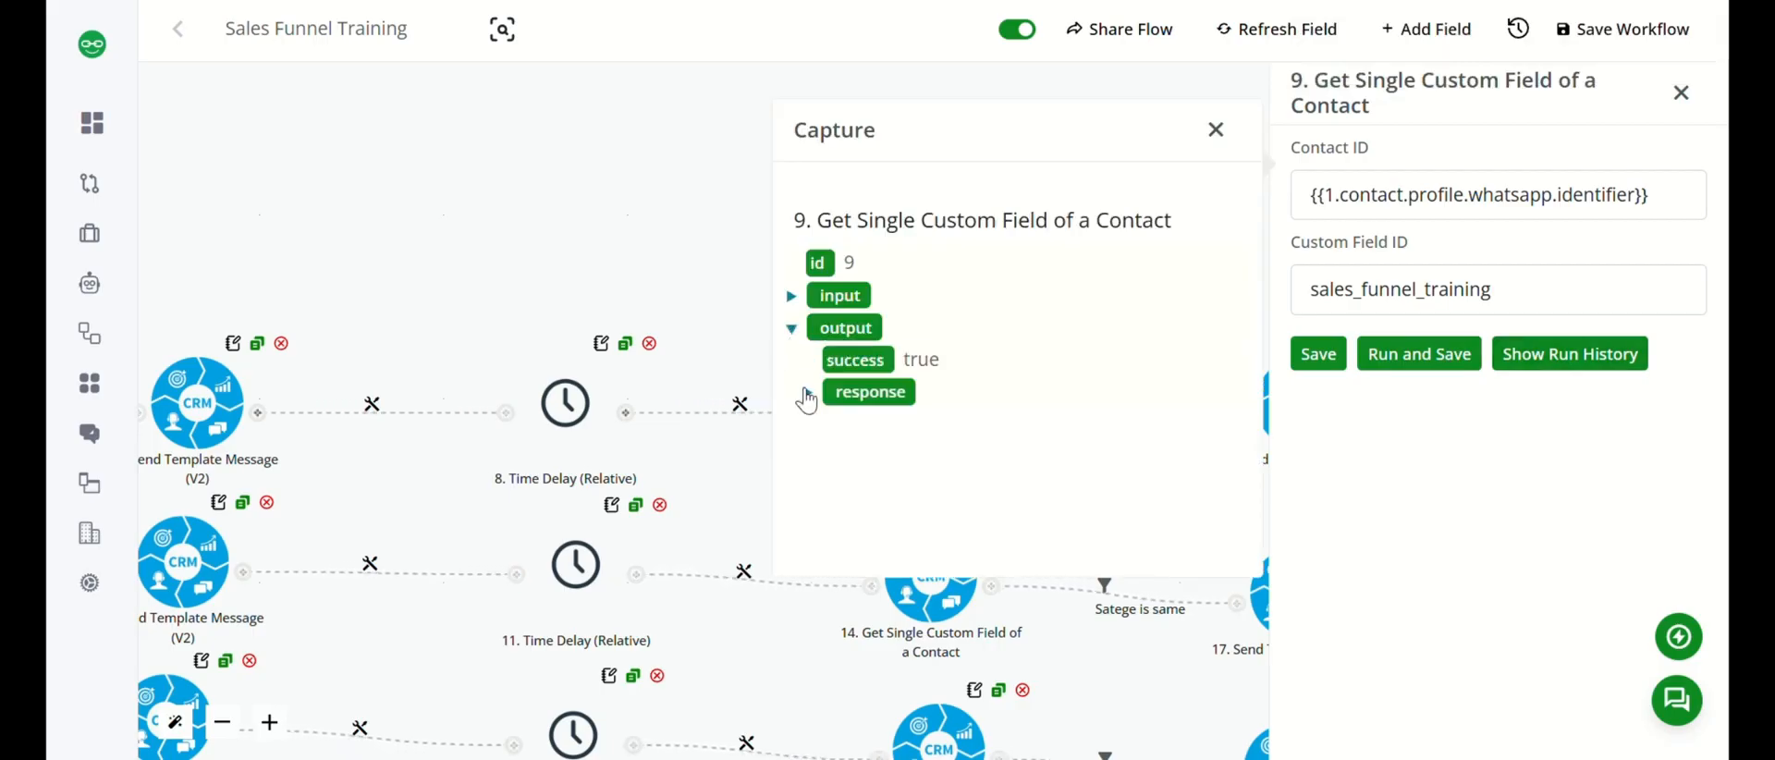
{"action": "left_click", "coordinate": [819, 460]}
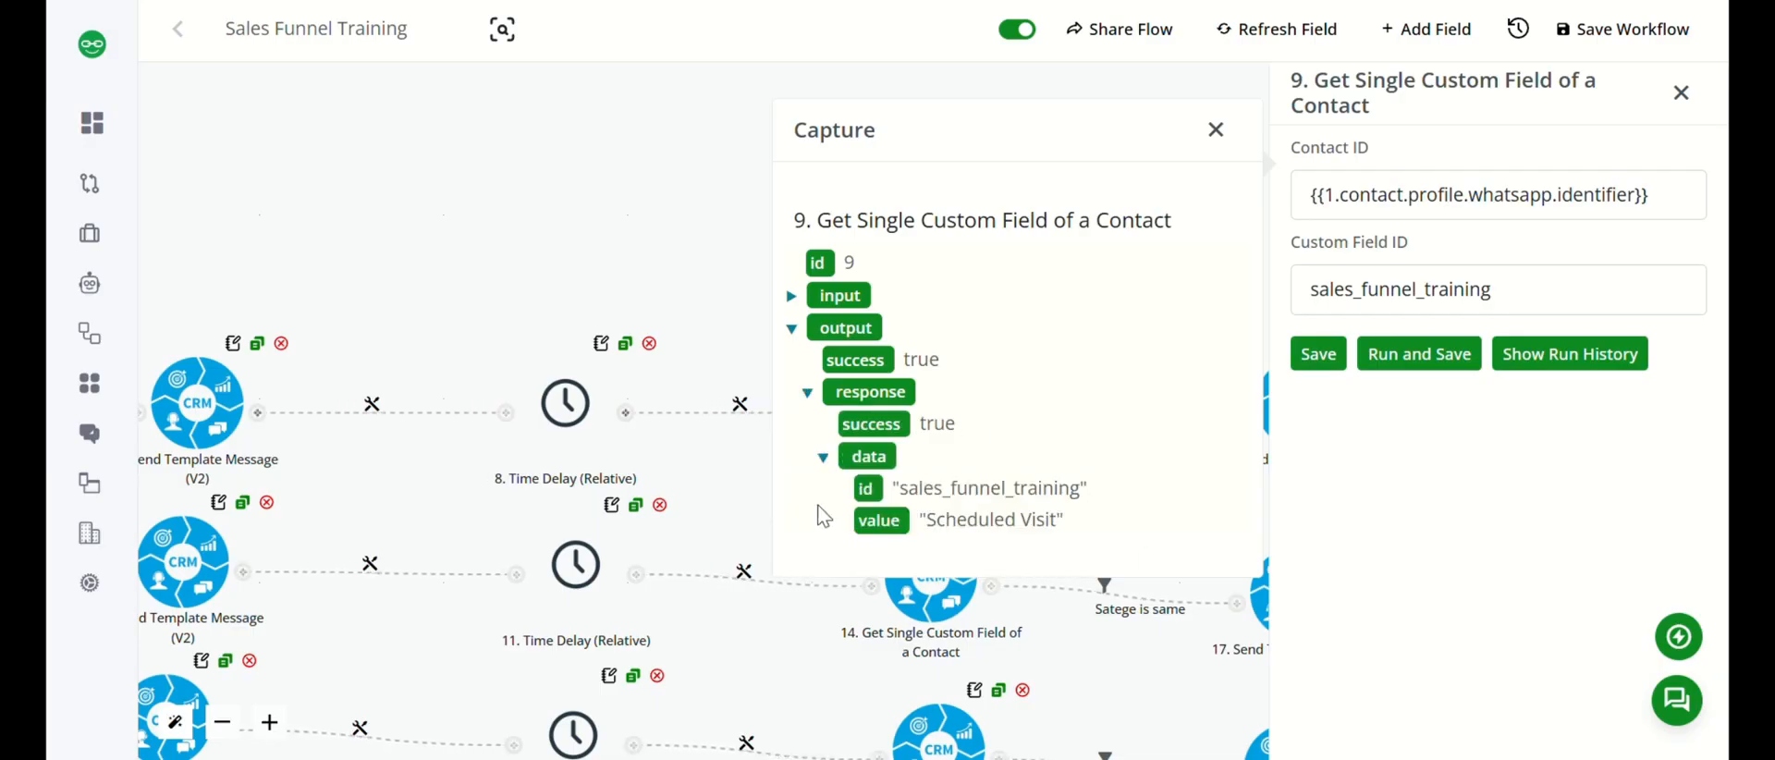
{"action": "left_click", "coordinate": [1216, 137]}
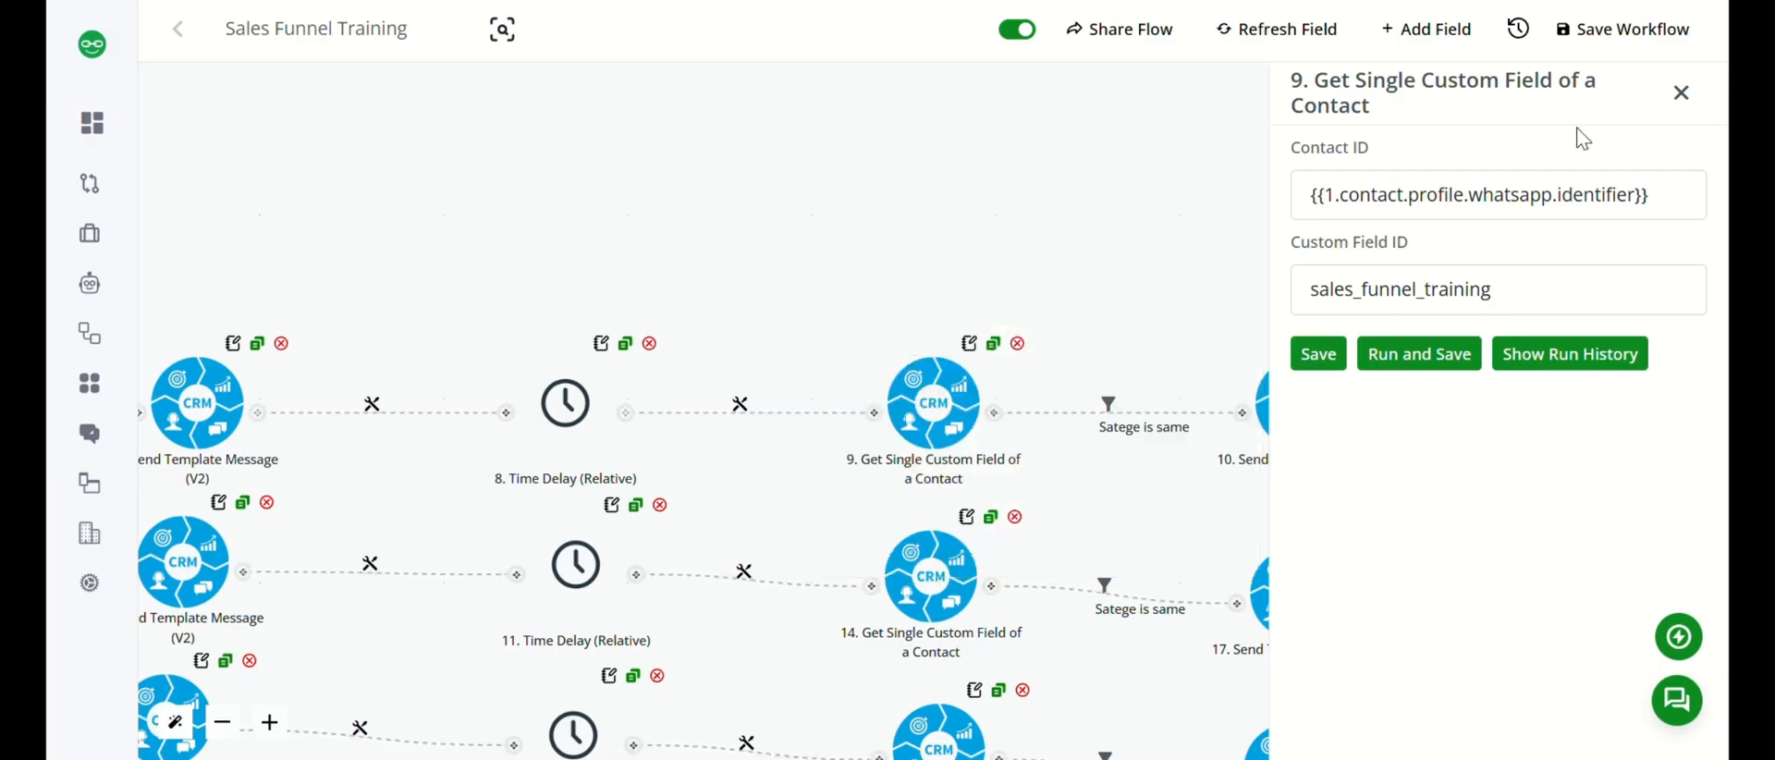
{"action": "left_click", "coordinate": [1681, 92]}
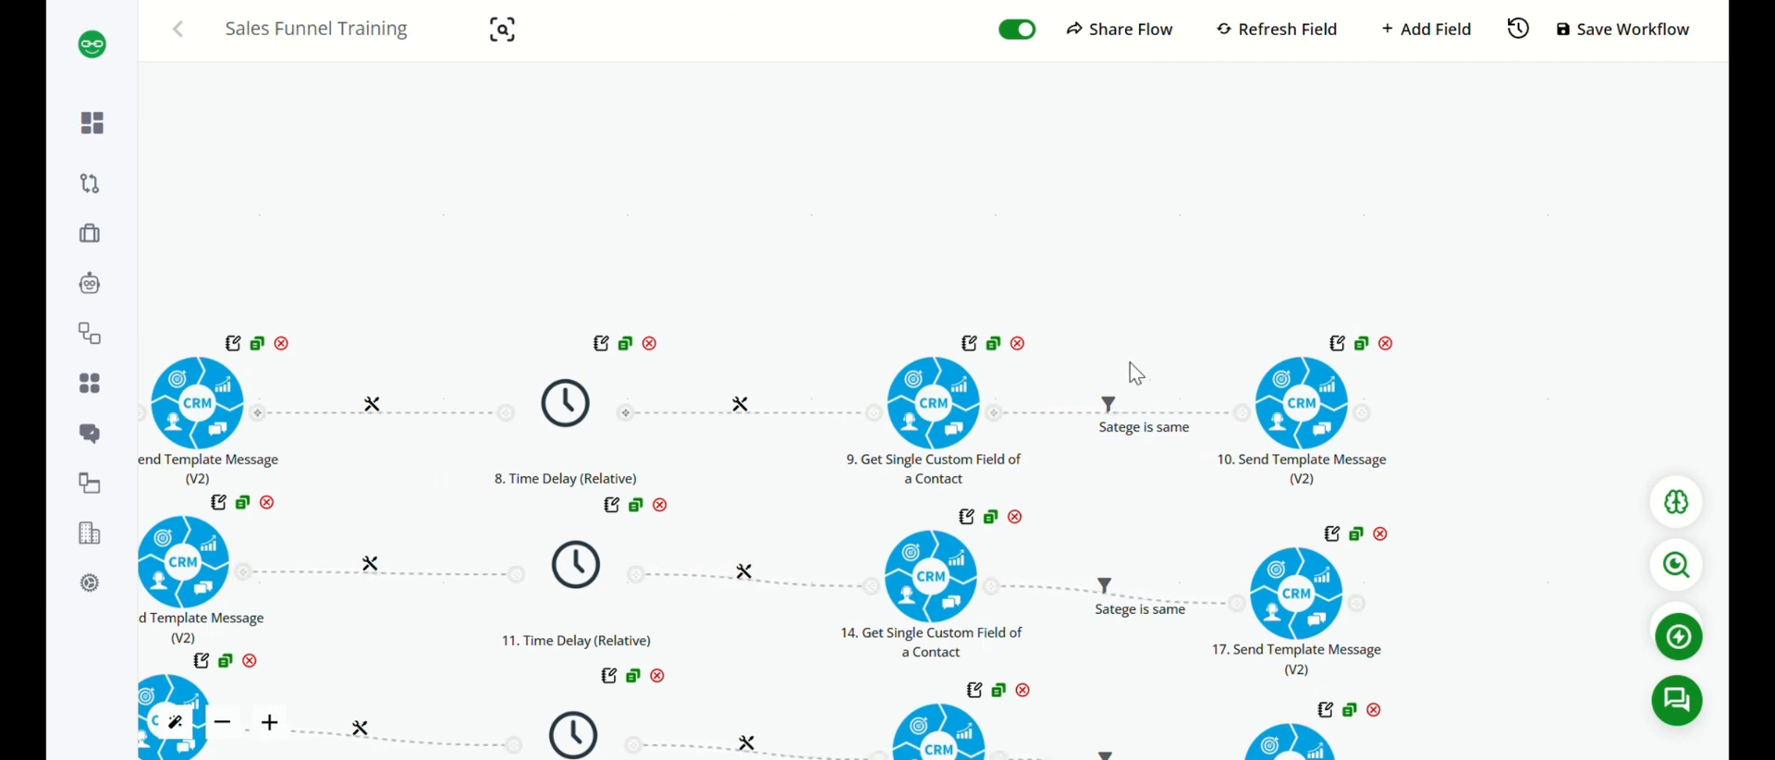
Review the New branch's Satege is same condition that {{9.data.value}} is New against the available variable mapping, and save the filter.
{"action": "left_click", "coordinate": [1294, 395]}
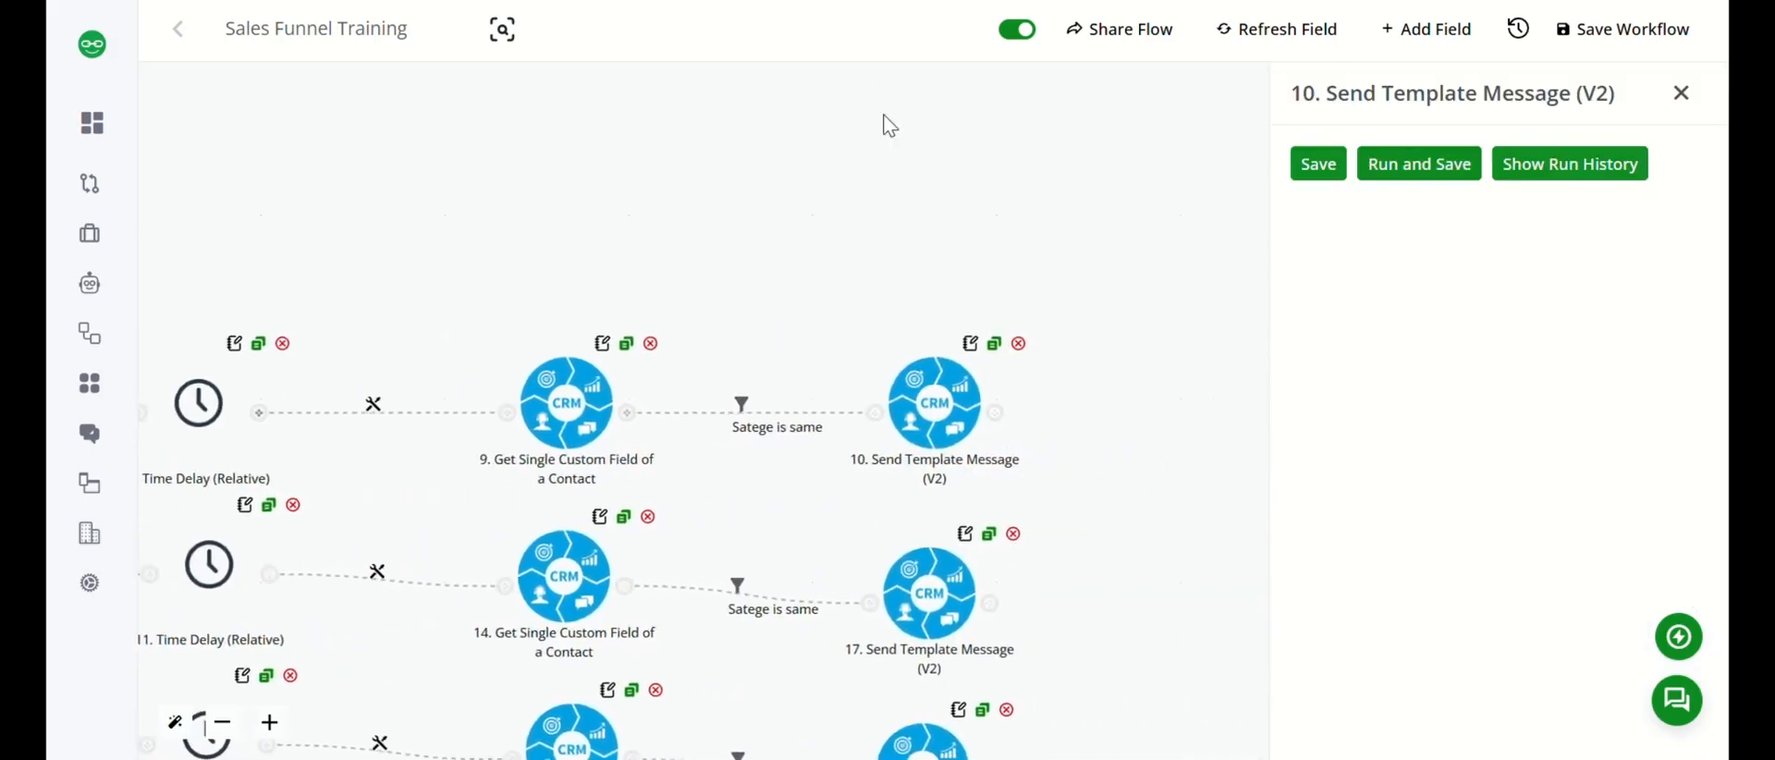
{"action": "left_click", "coordinate": [802, 413]}
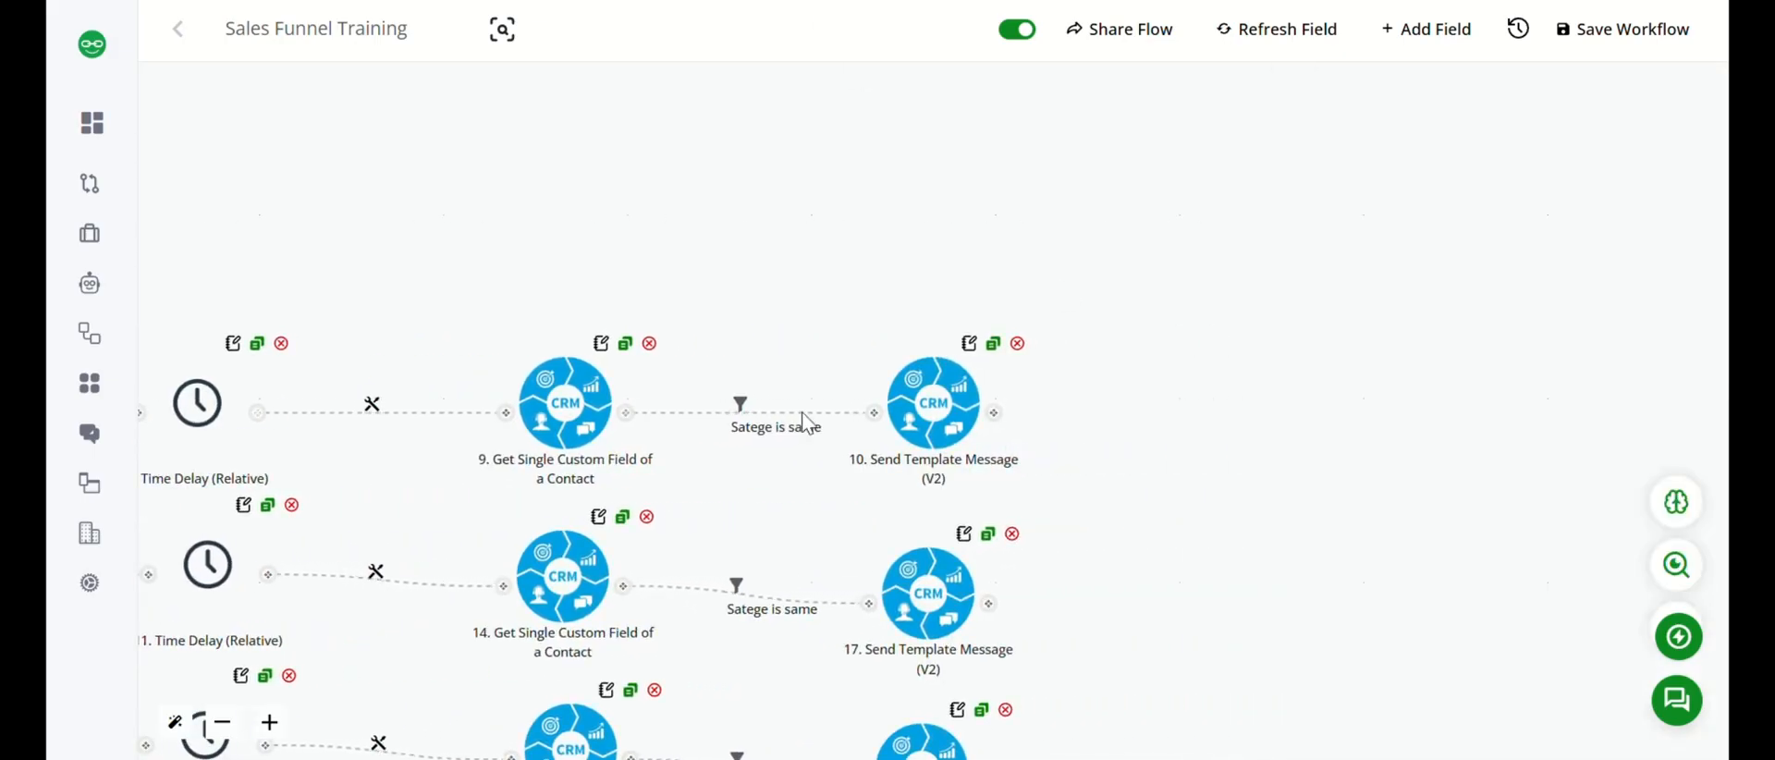
{"action": "left_click", "coordinate": [745, 428]}
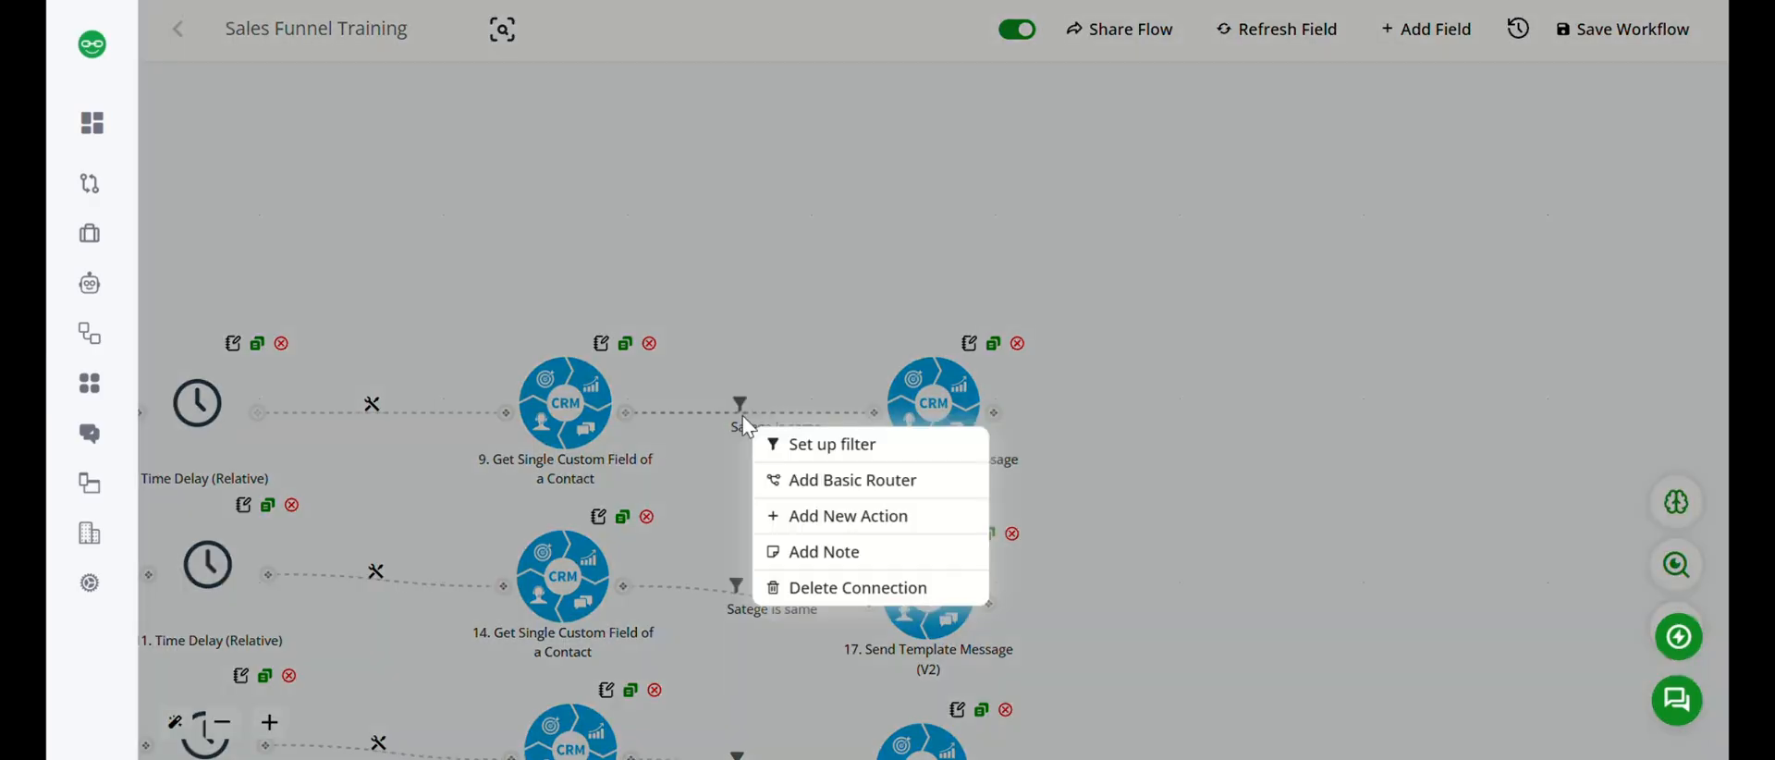
{"action": "left_click", "coordinate": [813, 446]}
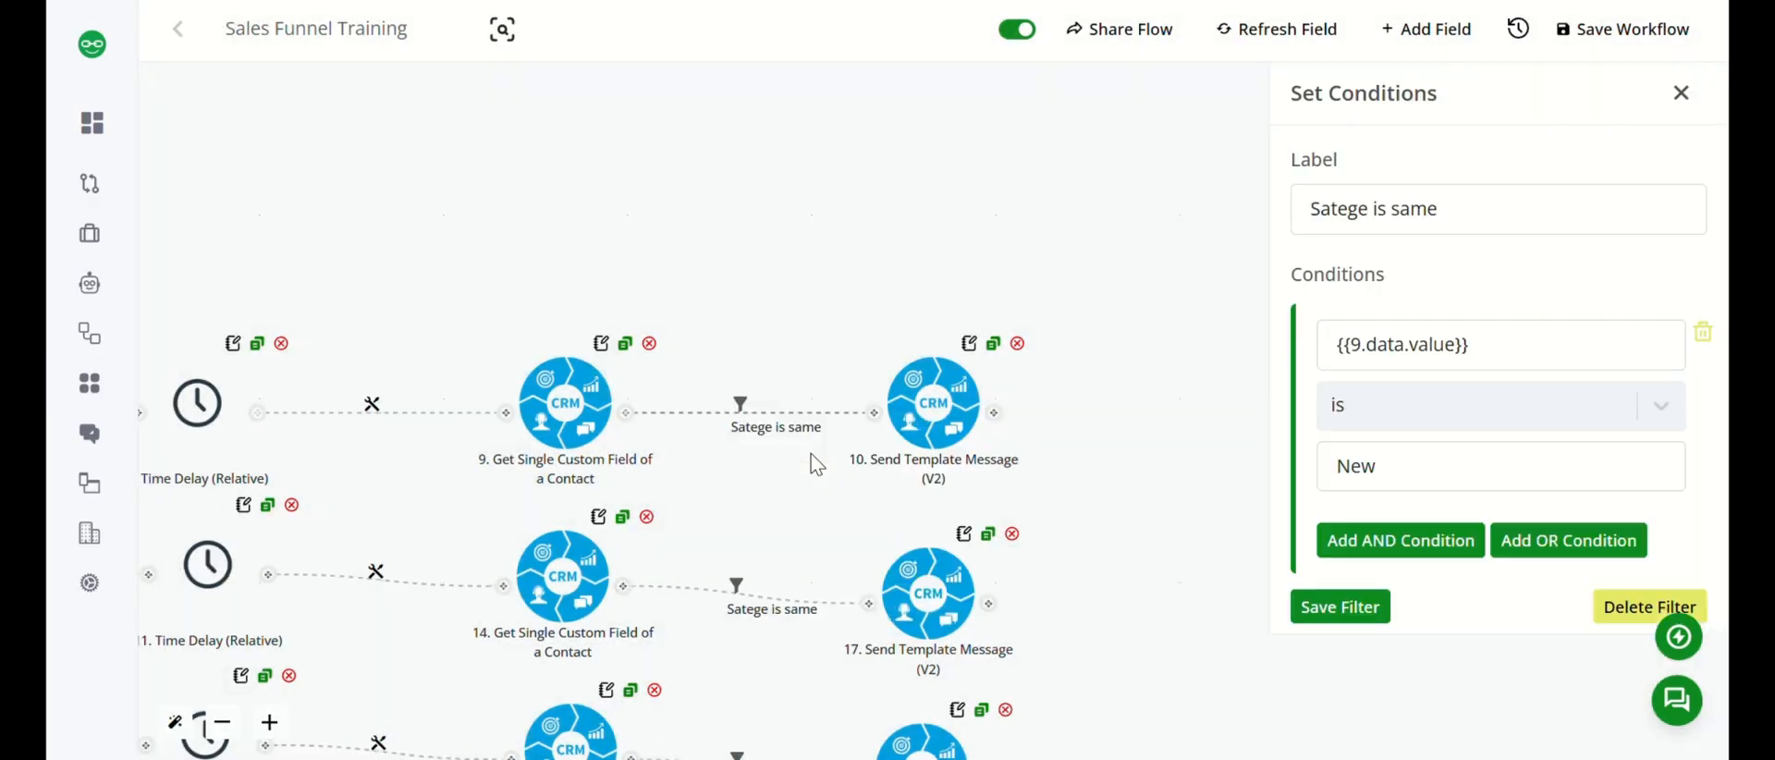
{"action": "left_click", "coordinate": [1556, 340]}
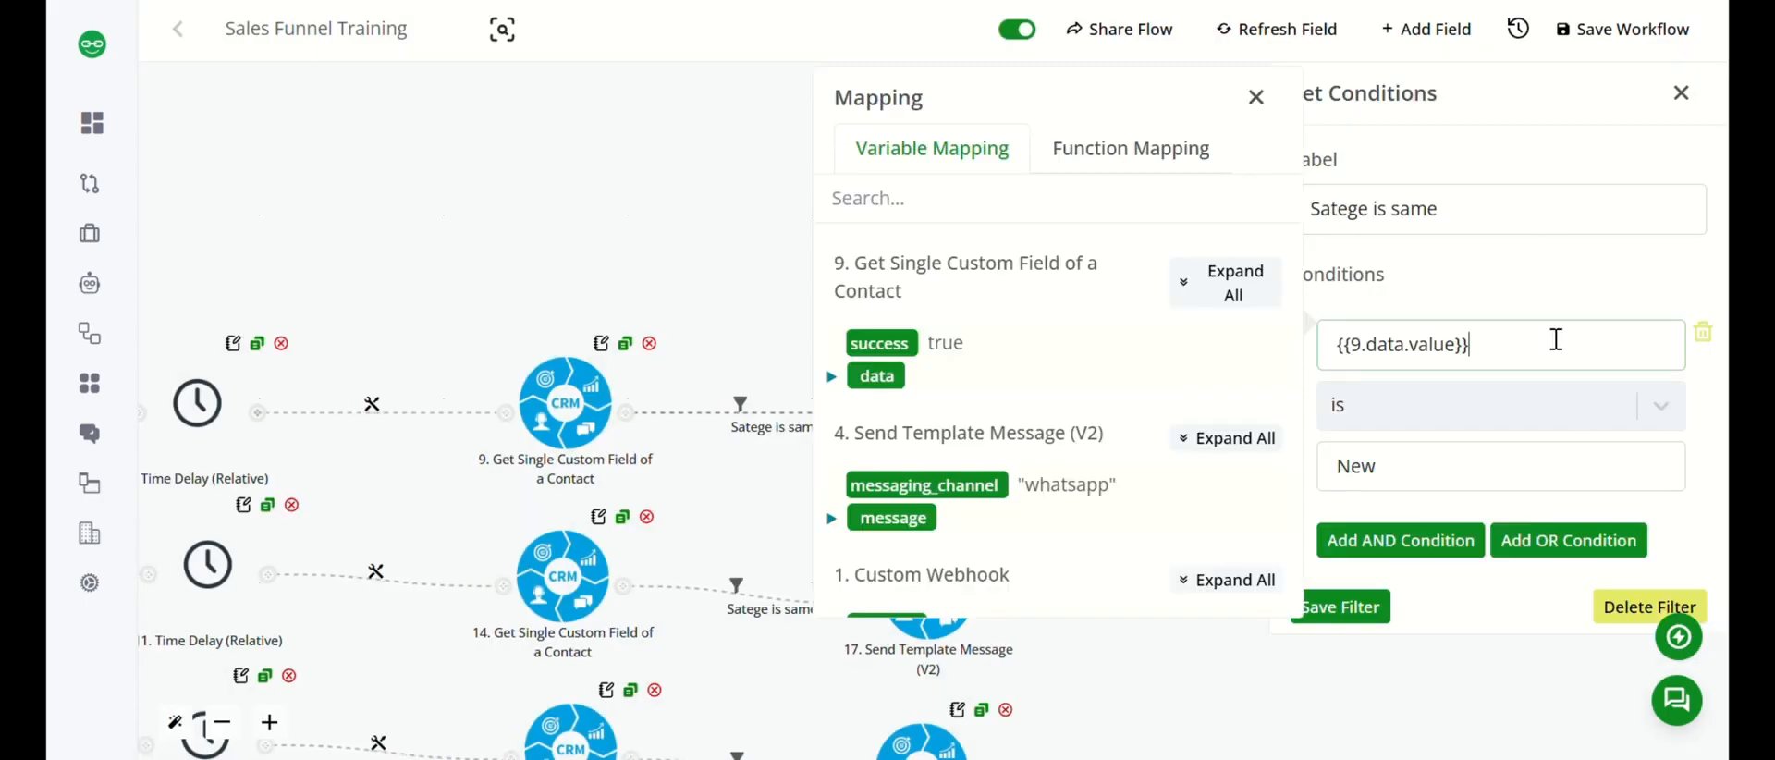
{"action": "left_click", "coordinate": [831, 376]}
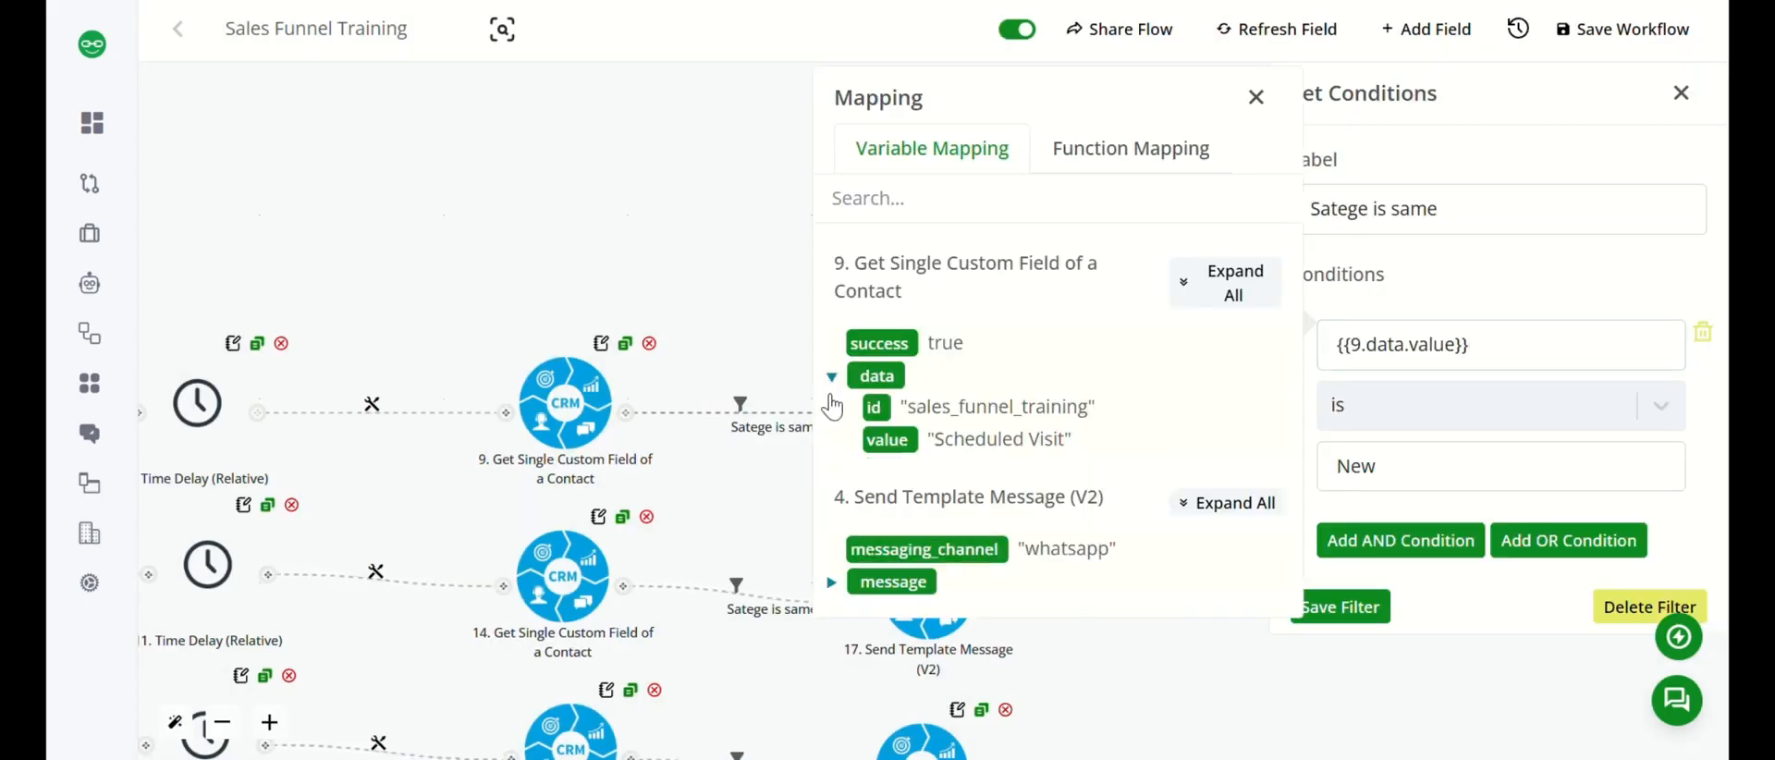
{"action": "scroll", "coordinate": [1001, 521], "scroll_direction": "down", "scroll_amount": 2}
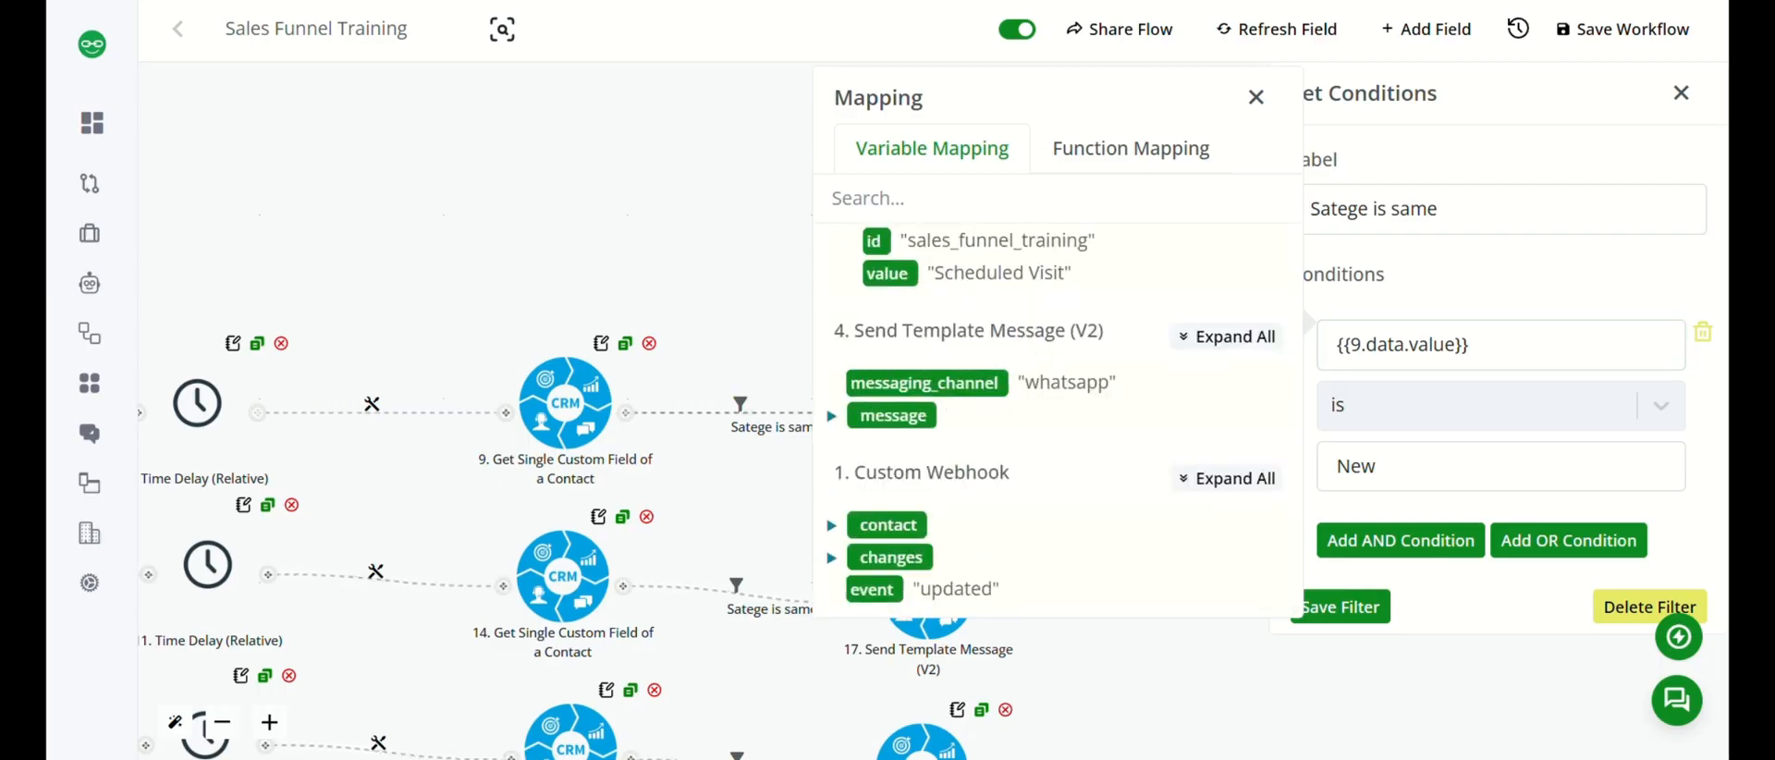
{"action": "scroll", "coordinate": [1054, 416], "scroll_direction": "up", "scroll_amount": 2}
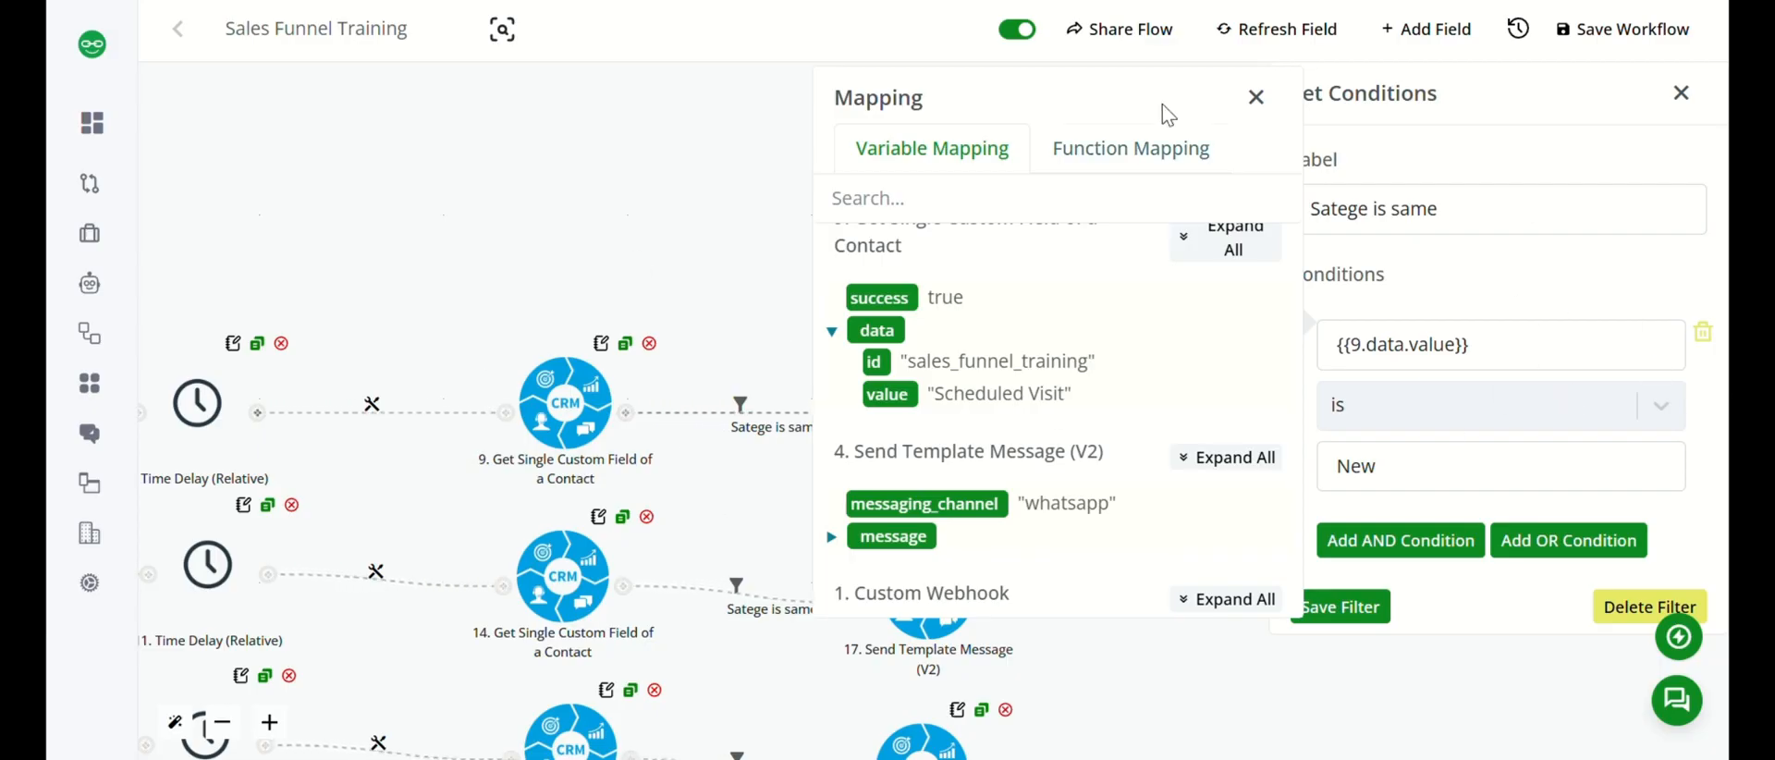
{"action": "left_click", "coordinate": [1253, 96]}
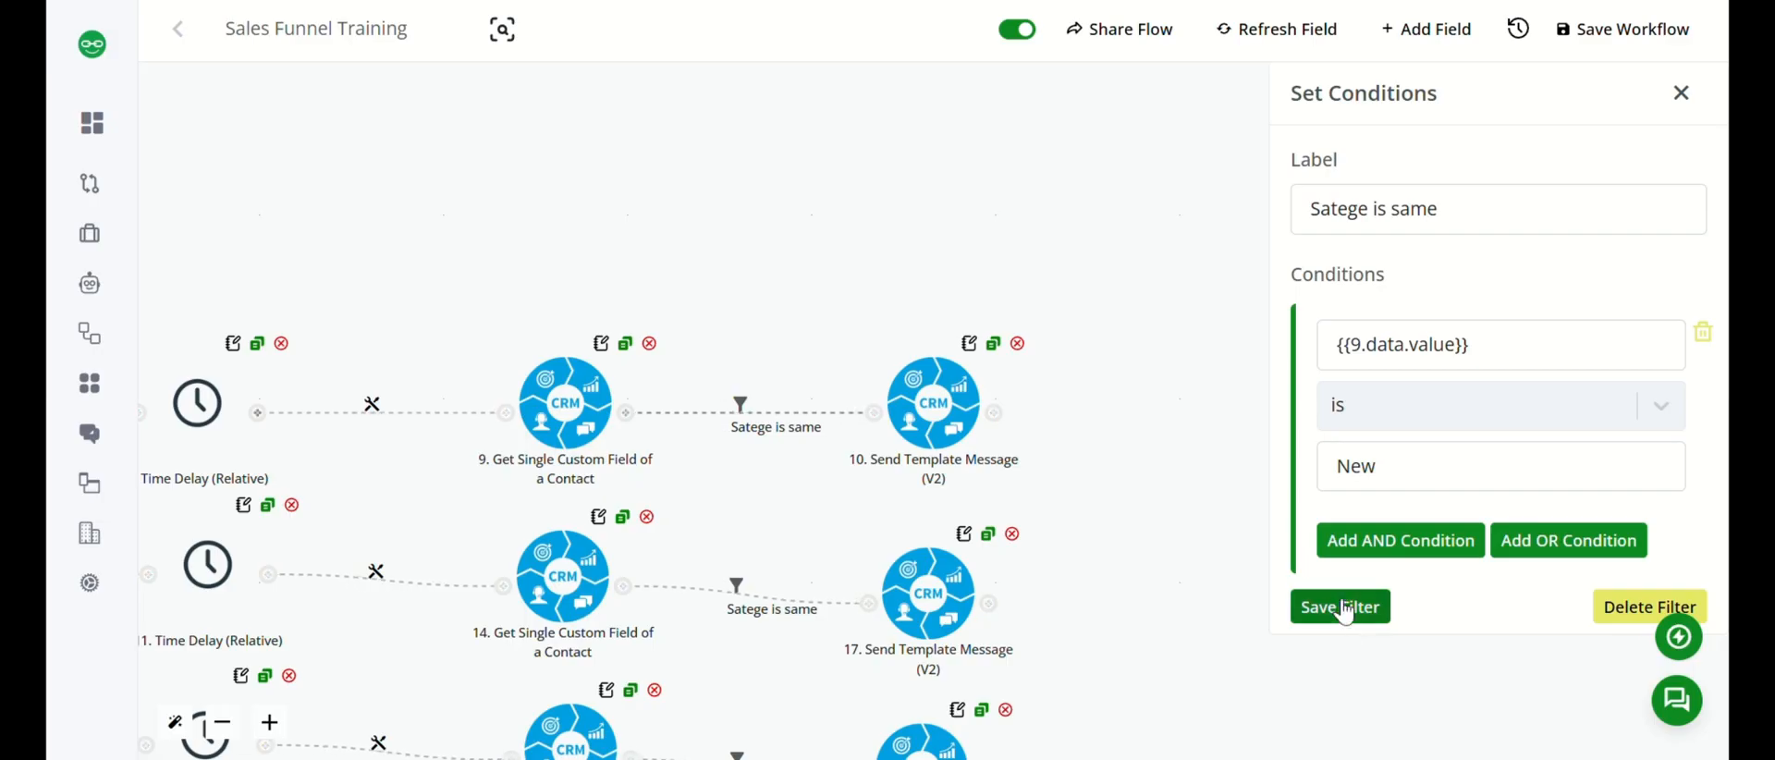
{"action": "left_click", "coordinate": [1342, 607]}
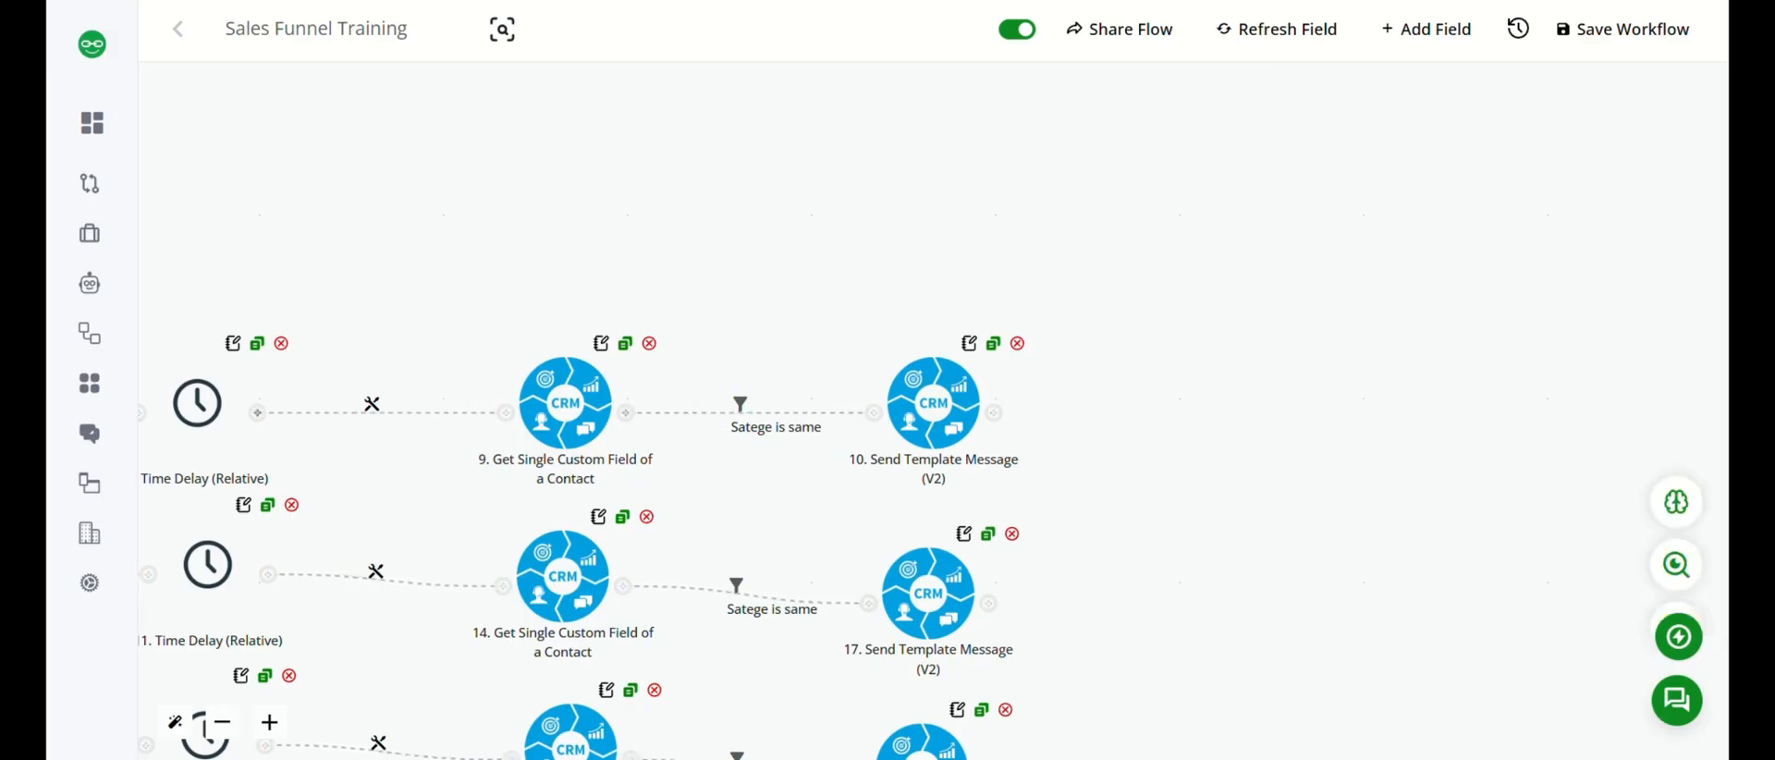
Check the New branch's follow-up template message for booking_reminder and the WhatsApp identifier mapping, run and save it, and close it.
{"action": "left_click", "coordinate": [933, 406]}
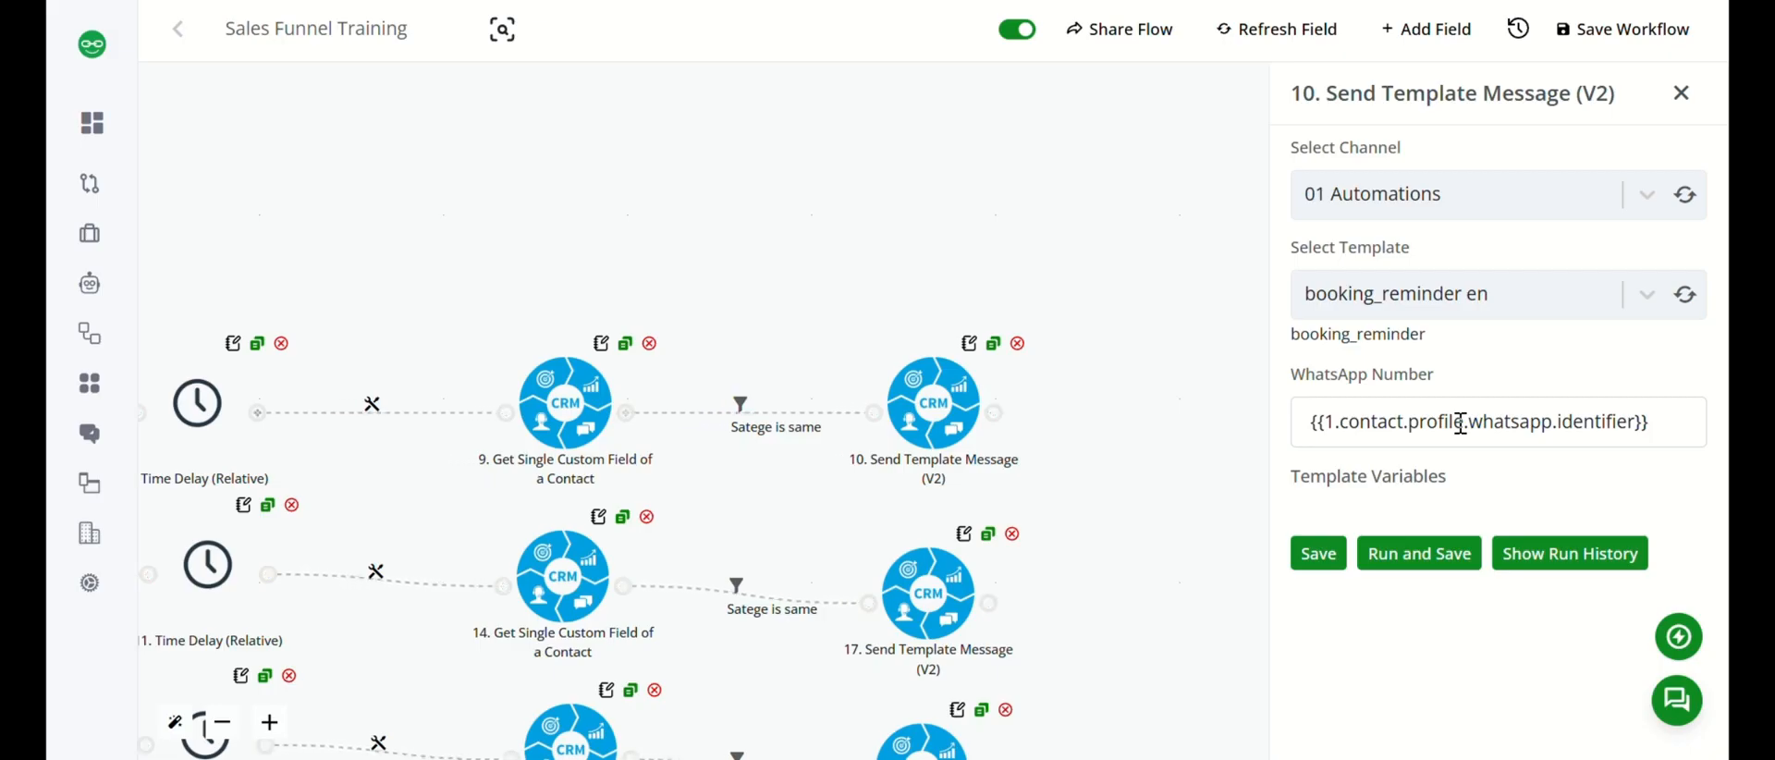
{"action": "left_click", "coordinate": [1410, 555]}
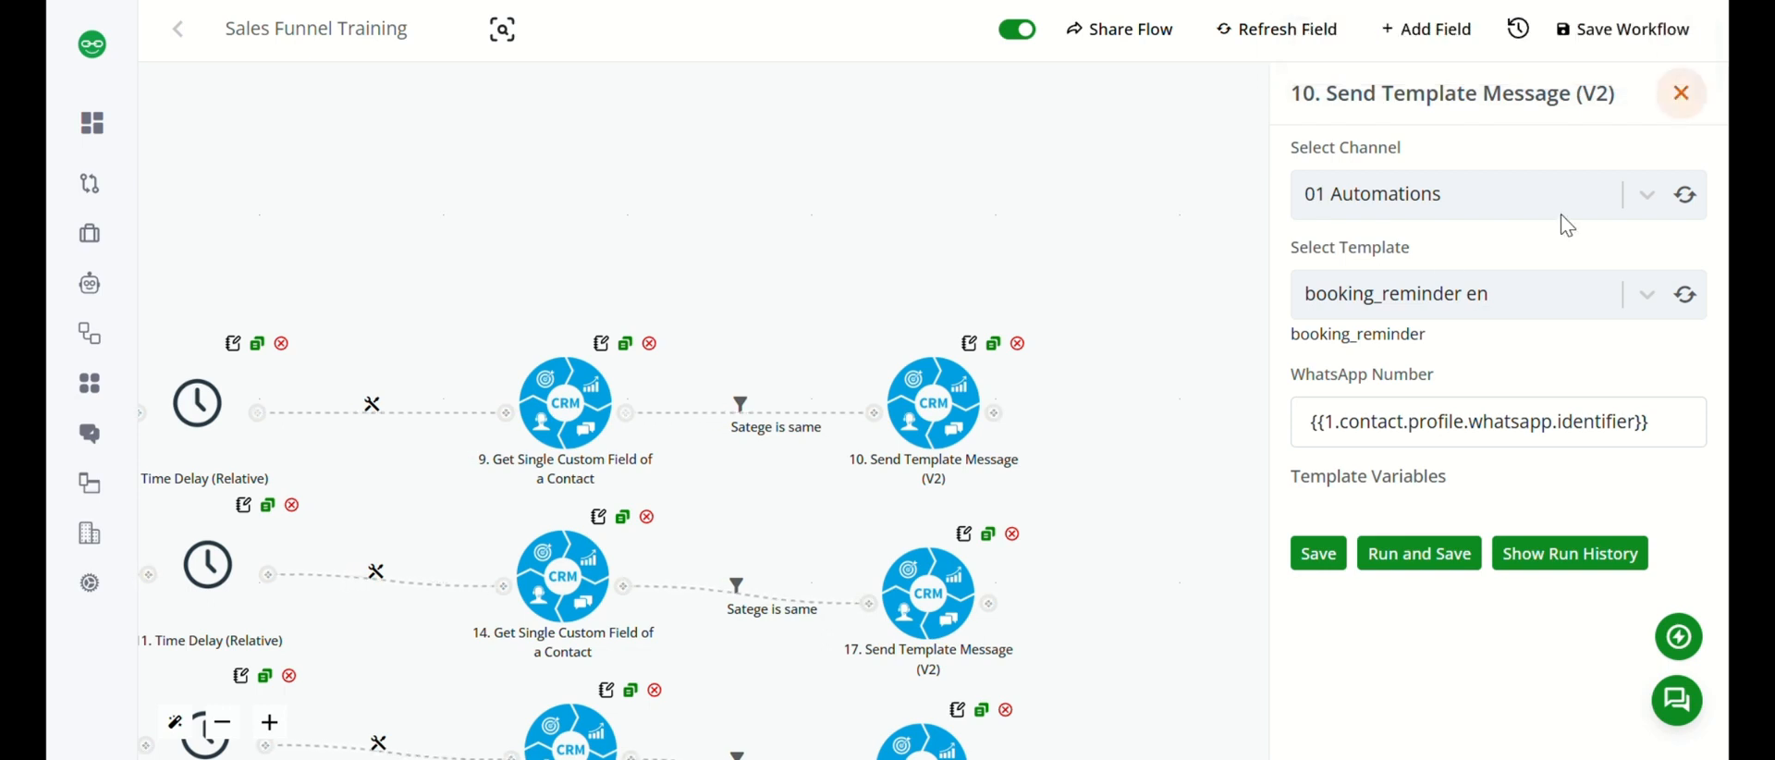
{"action": "left_click", "coordinate": [1681, 100]}
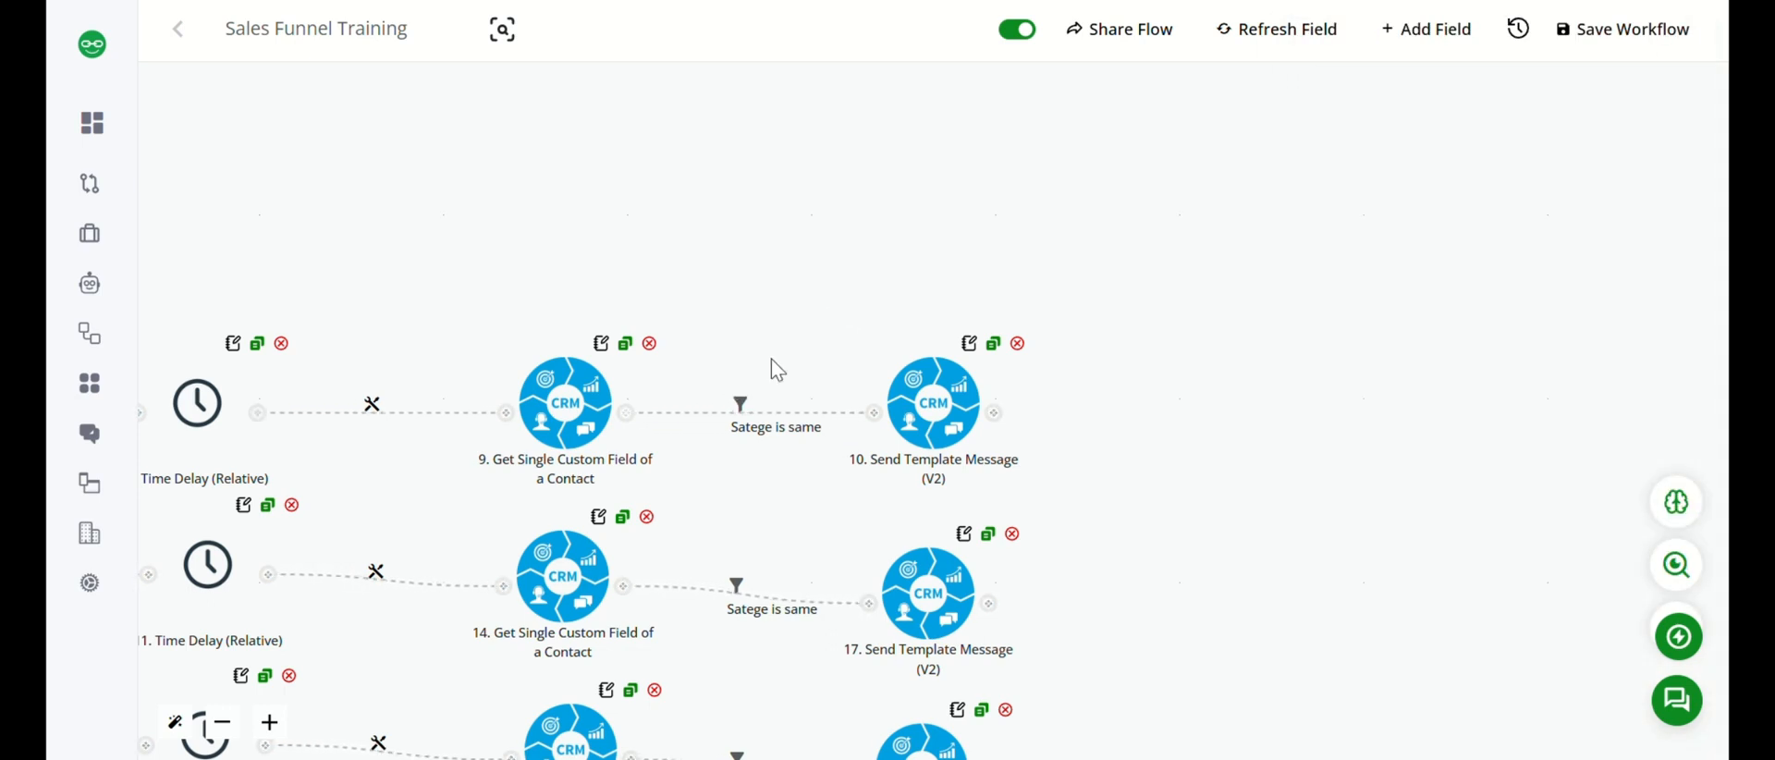
Reposition the New branch's relative time delay node between its first template message and the custom field lookup.
{"action": "left_click_drag", "start_coordinate": [777, 370], "coordinate": [1109, 206]}
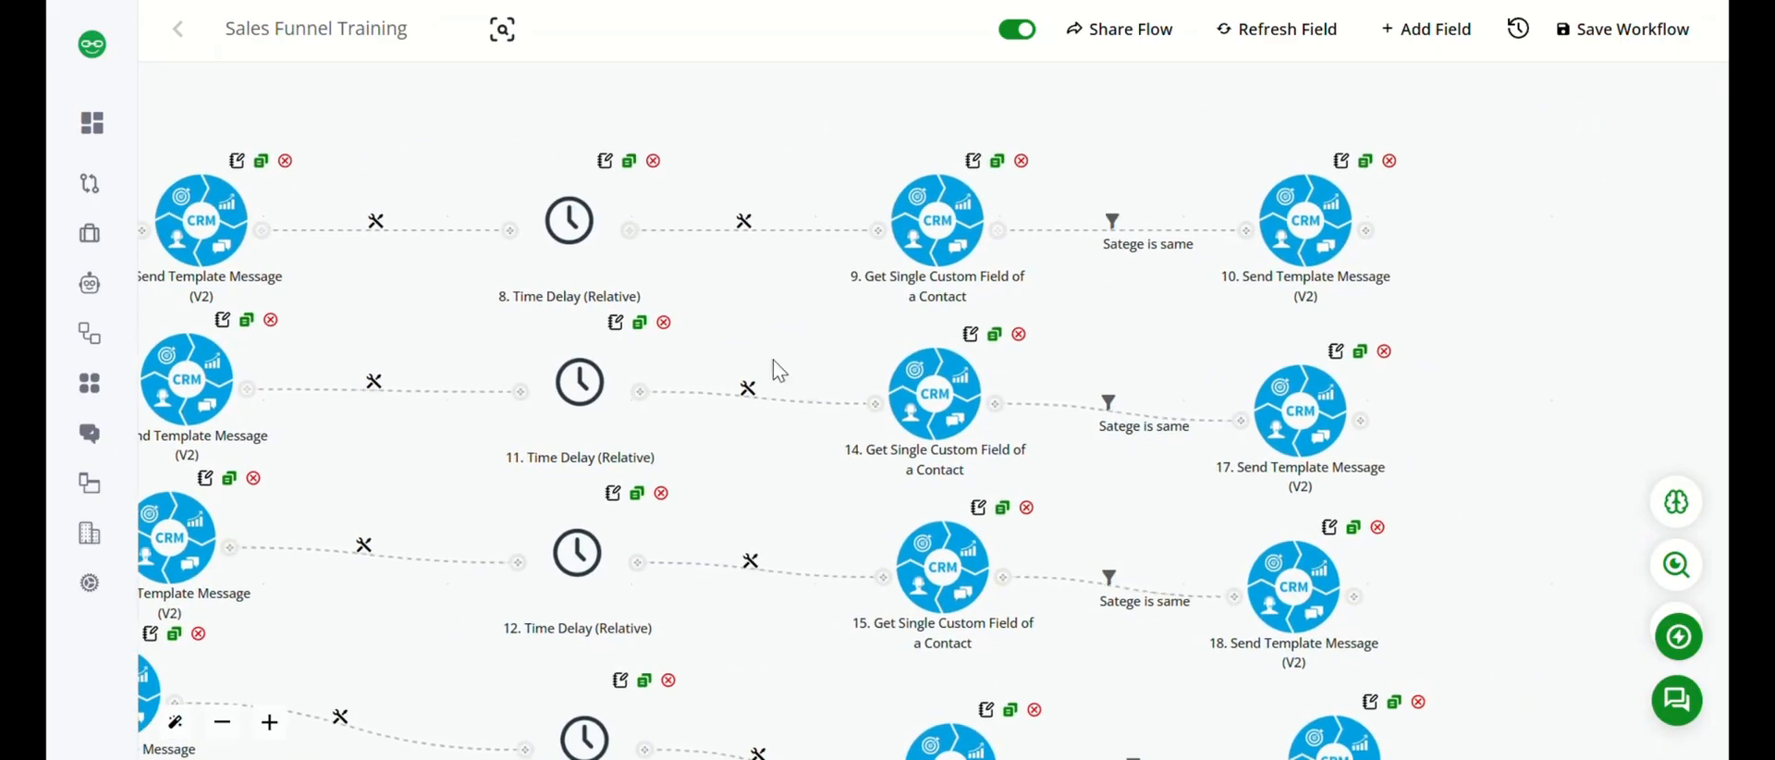
{"action": "left_click_drag", "start_coordinate": [555, 189], "coordinate": [788, 107]}
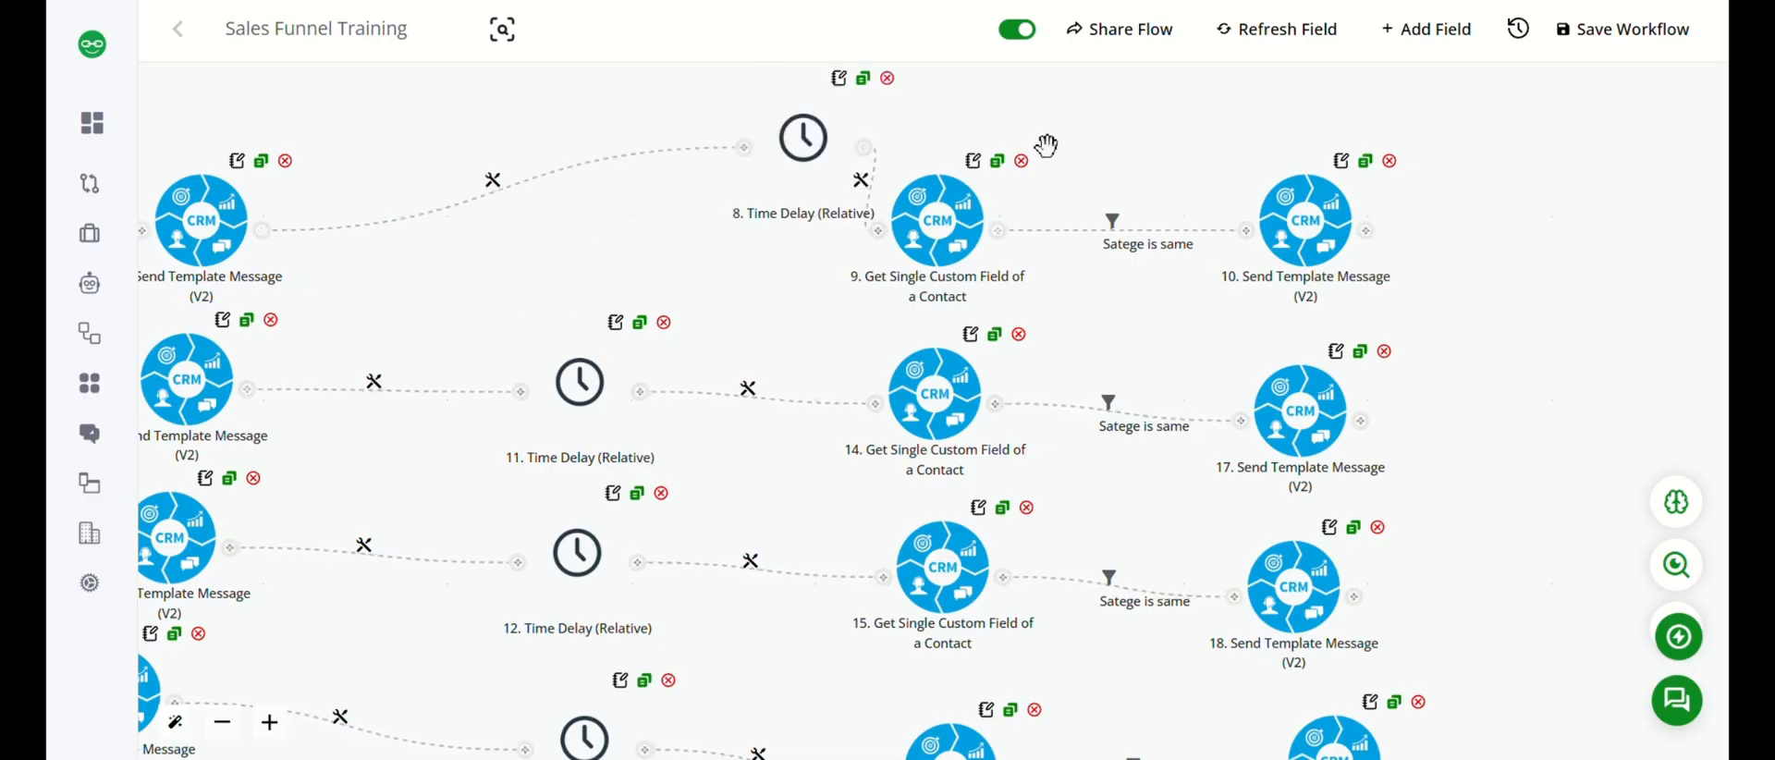
{"action": "left_click_drag", "start_coordinate": [1046, 145], "coordinate": [567, 150]}
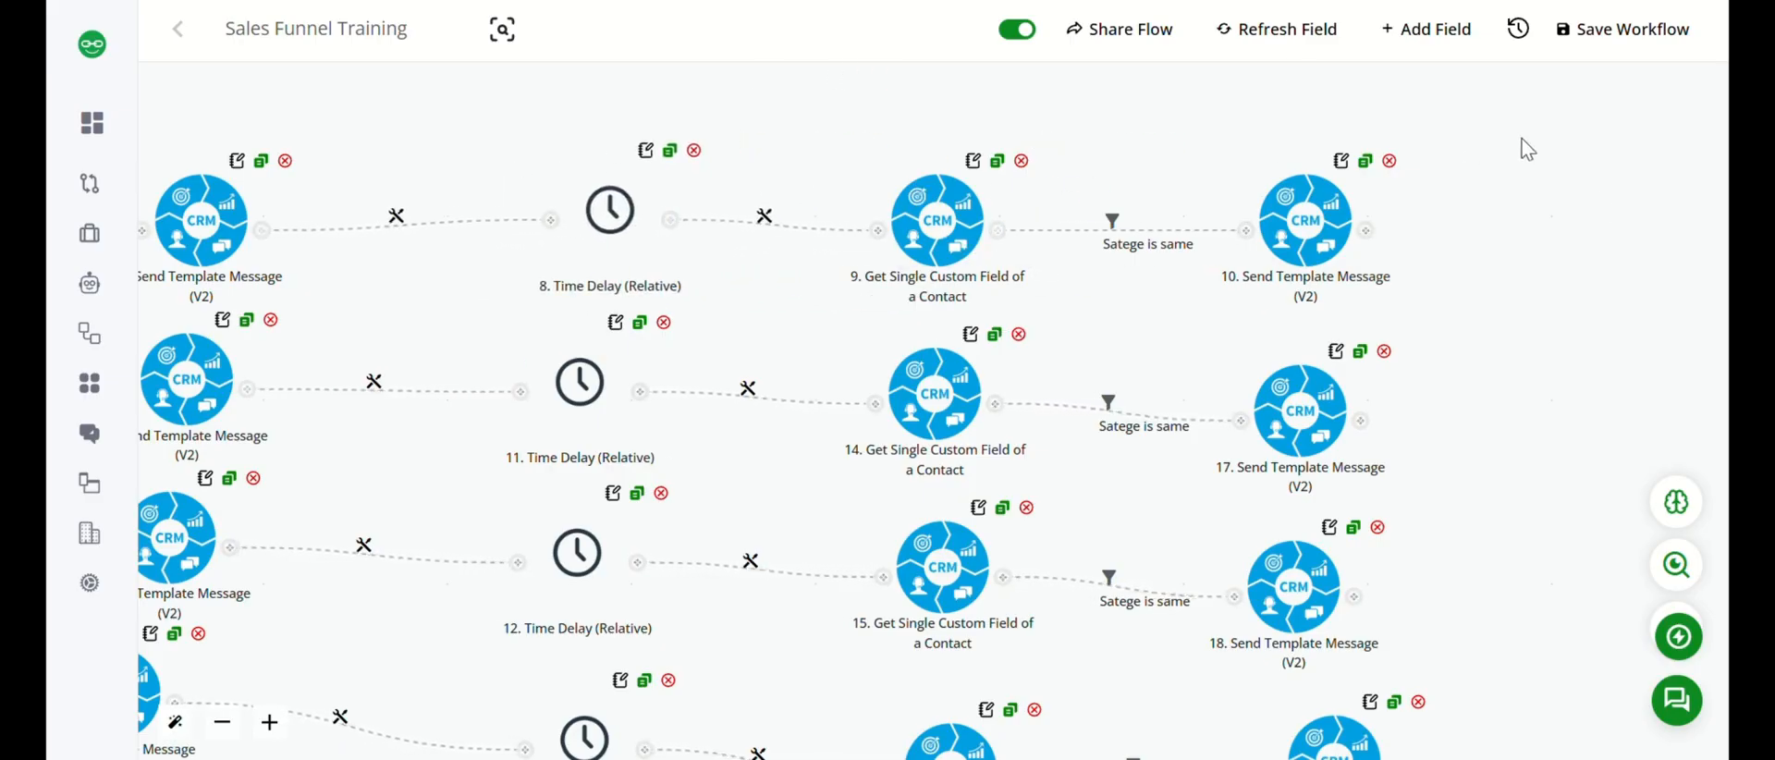
{"action": "left_click_drag", "start_coordinate": [1429, 136], "coordinate": [1610, 110]}
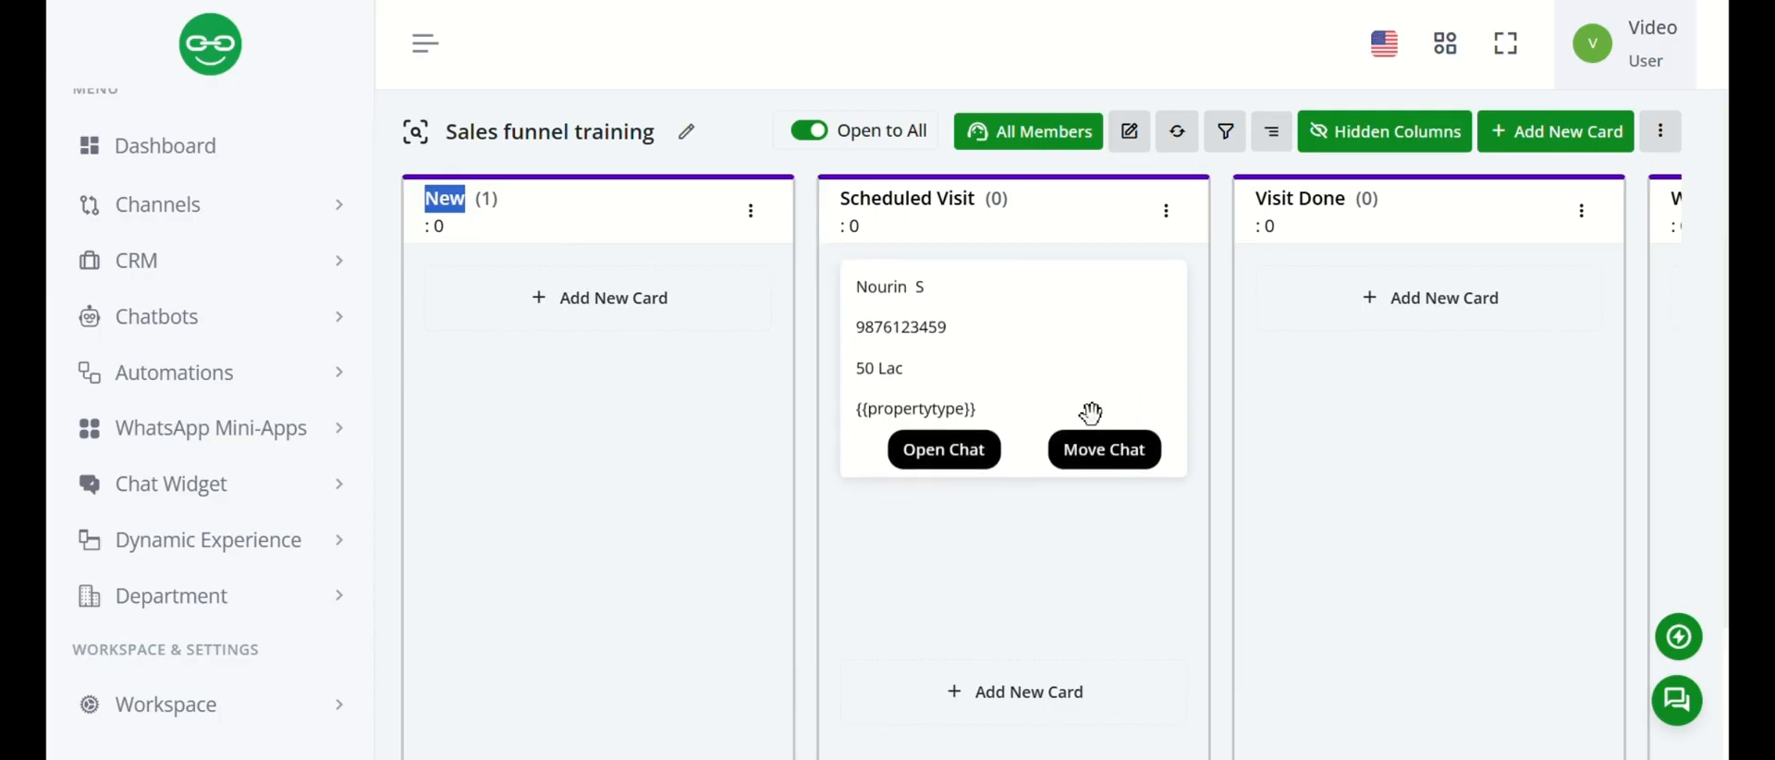
Move the contact's card from Scheduled Visit to the New column on the Sales funnel training board.
{"action": "left_click", "coordinate": [1106, 453]}
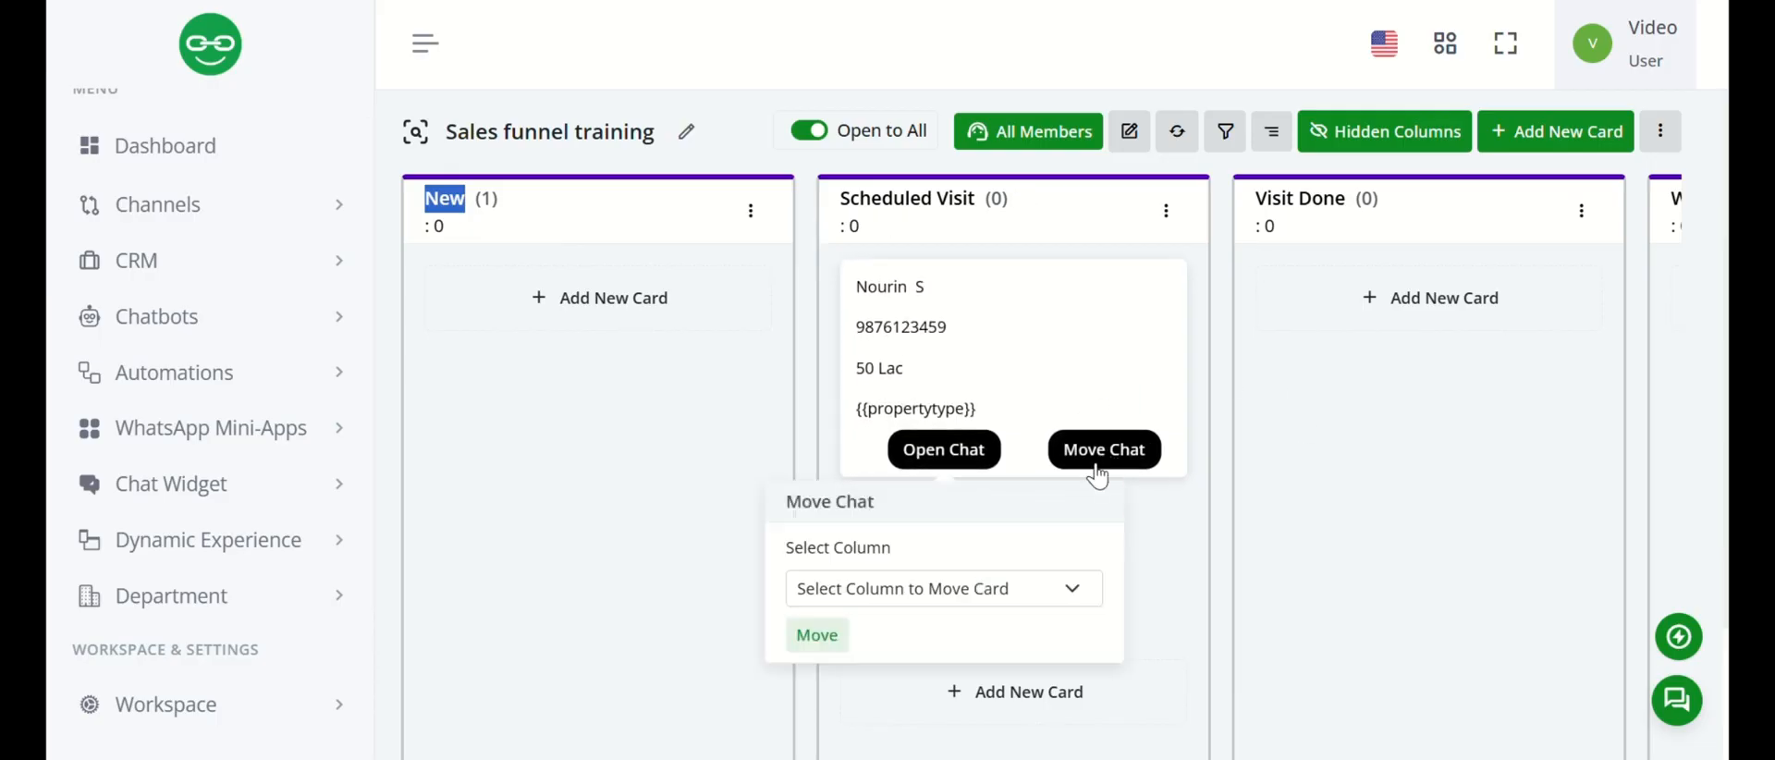
{"action": "left_click", "coordinate": [1049, 592]}
{"action": "left_click", "coordinate": [1000, 455]}
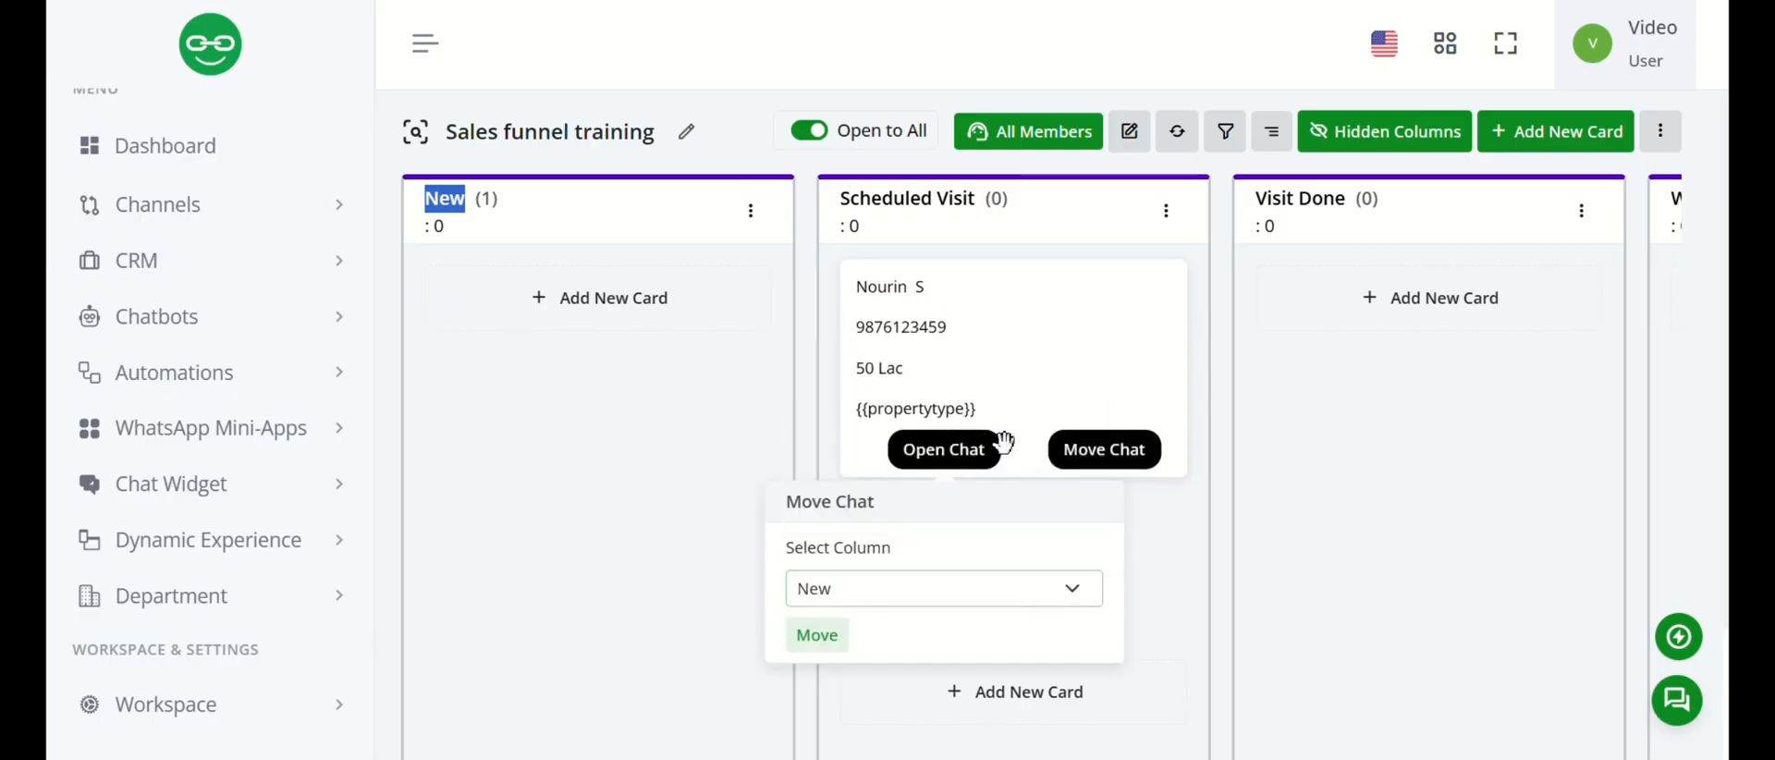
{"action": "left_click", "coordinate": [813, 634]}
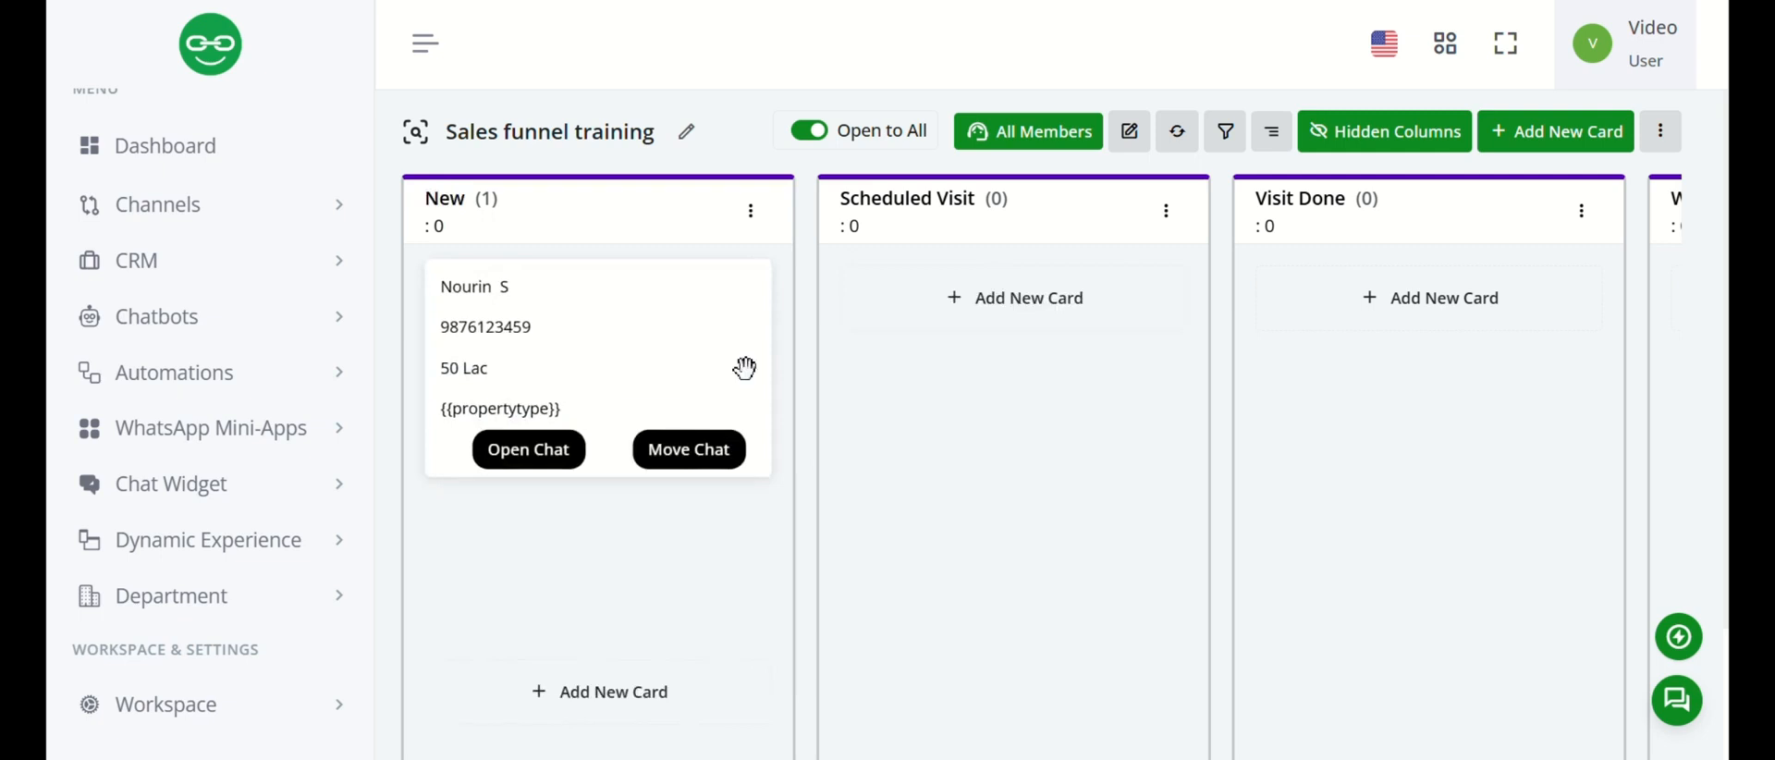
Move the contact's card from the New column to Scheduled Visit on the Sales funnel training board.
{"action": "left_click", "coordinate": [751, 211]}
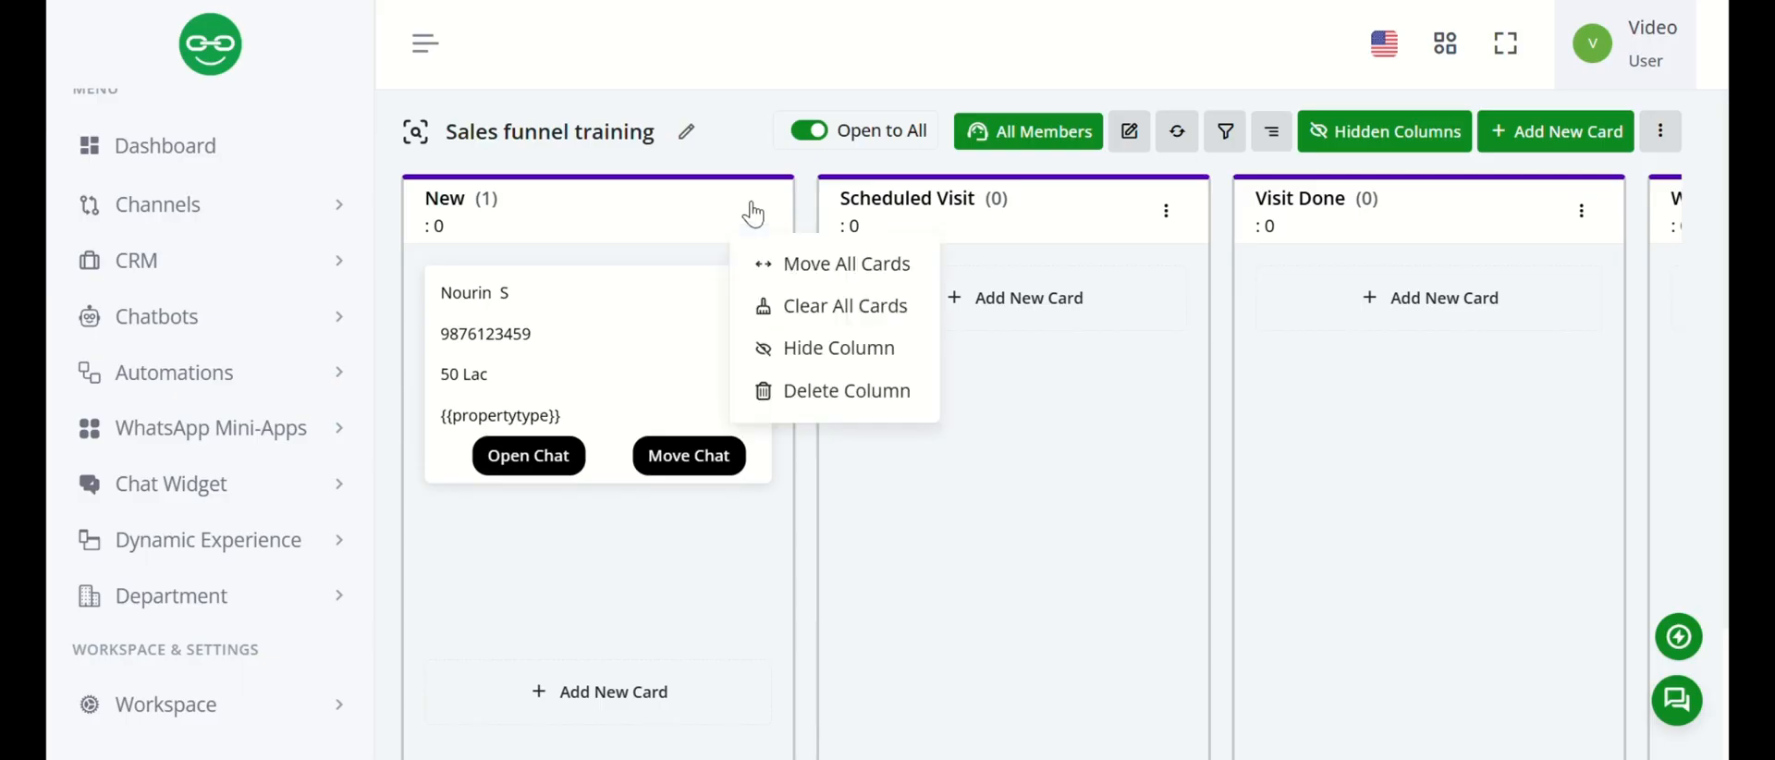
{"action": "left_click", "coordinate": [669, 457]}
{"action": "left_click", "coordinate": [635, 588]}
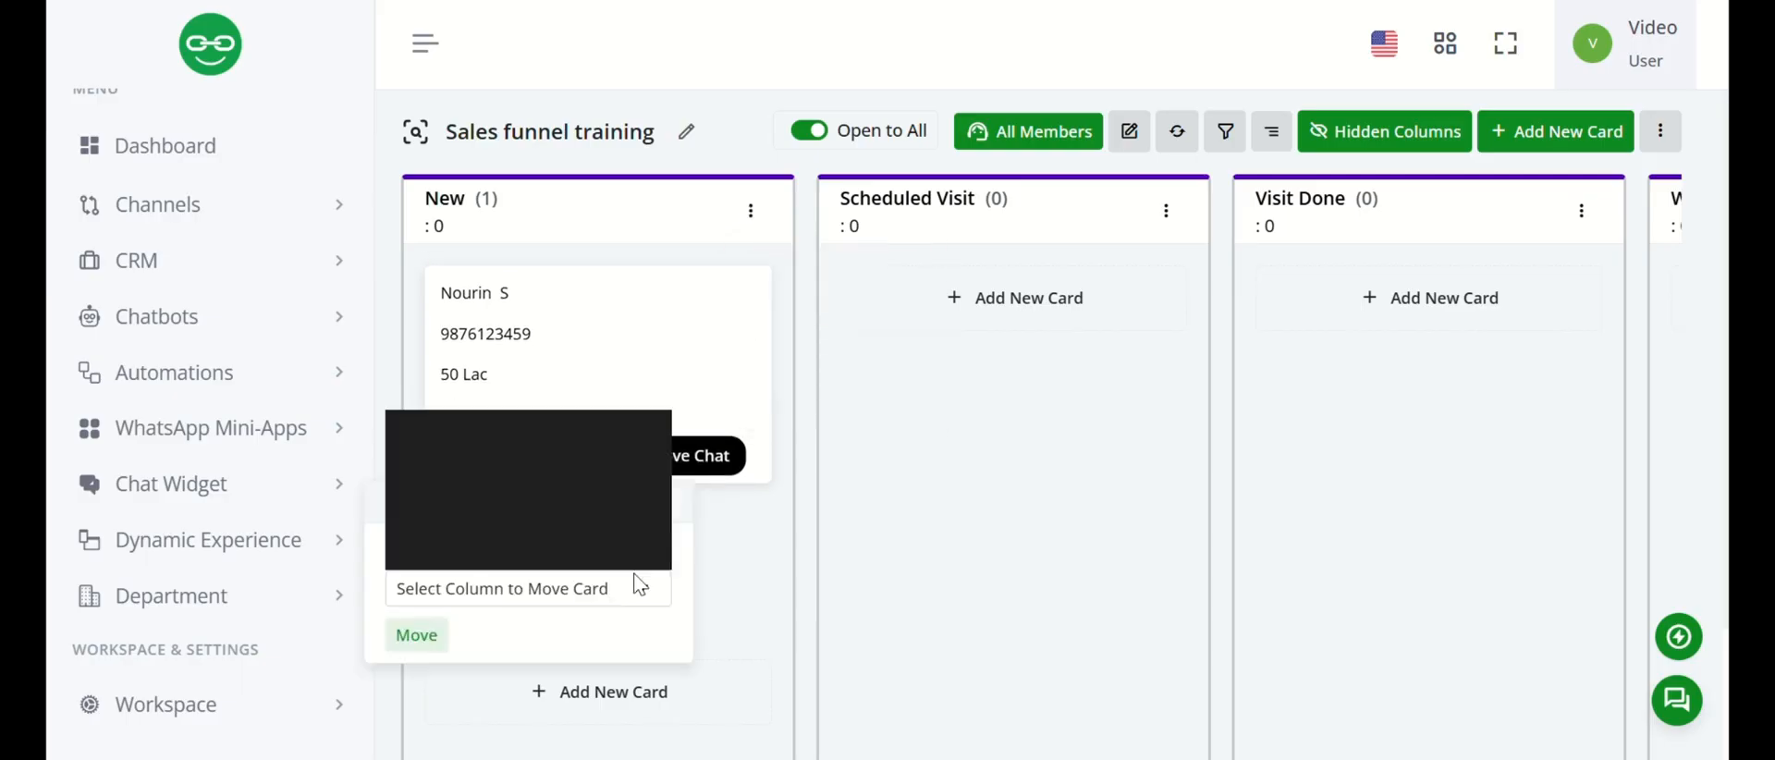
{"action": "left_click", "coordinate": [564, 493]}
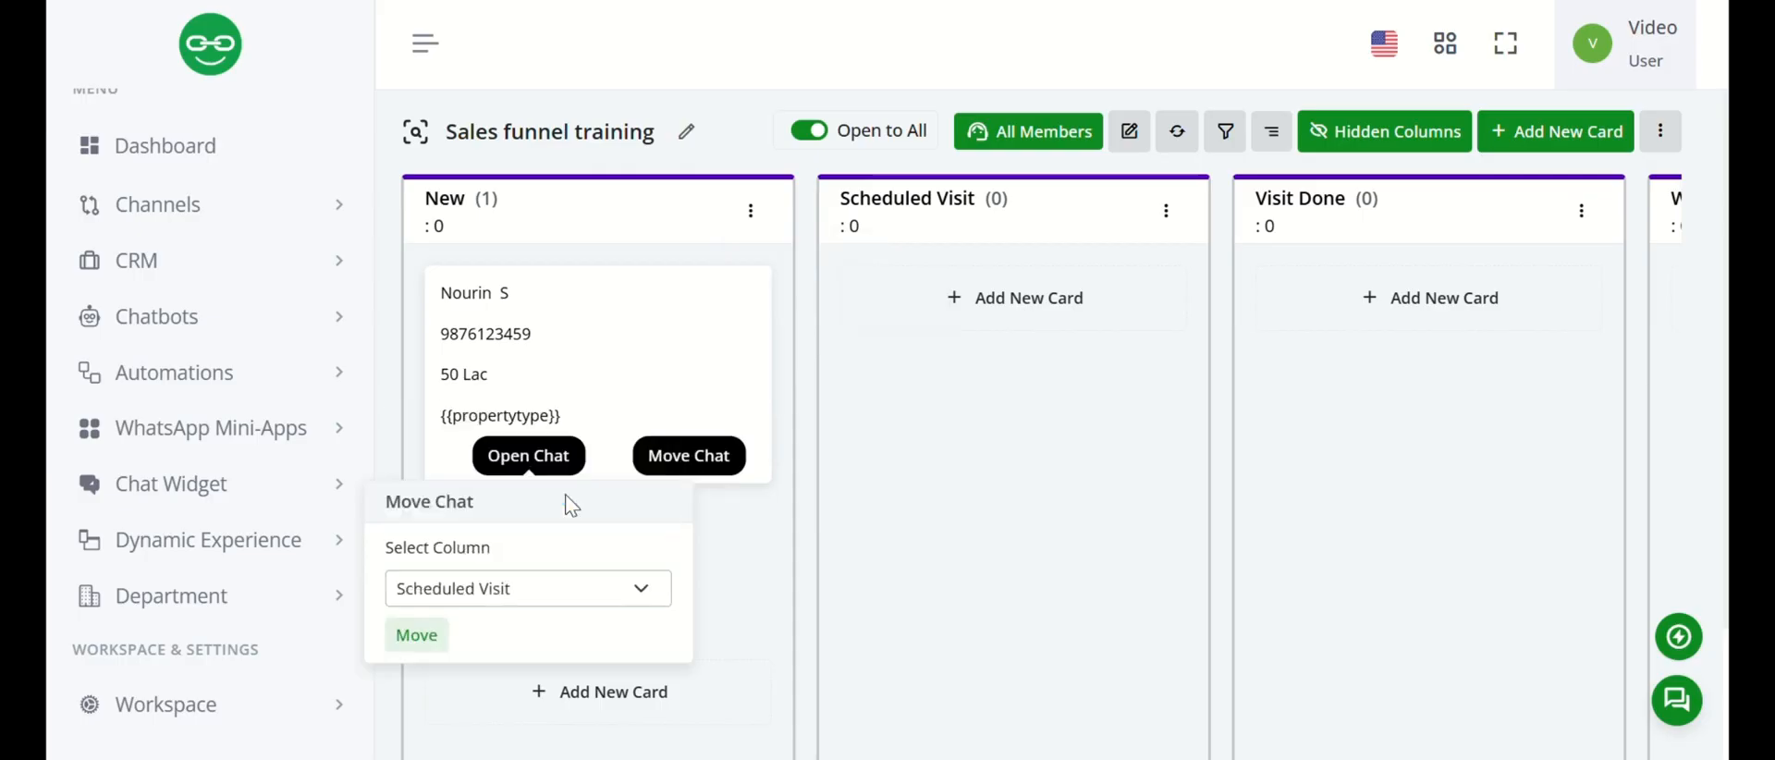
{"action": "left_click", "coordinate": [416, 634]}
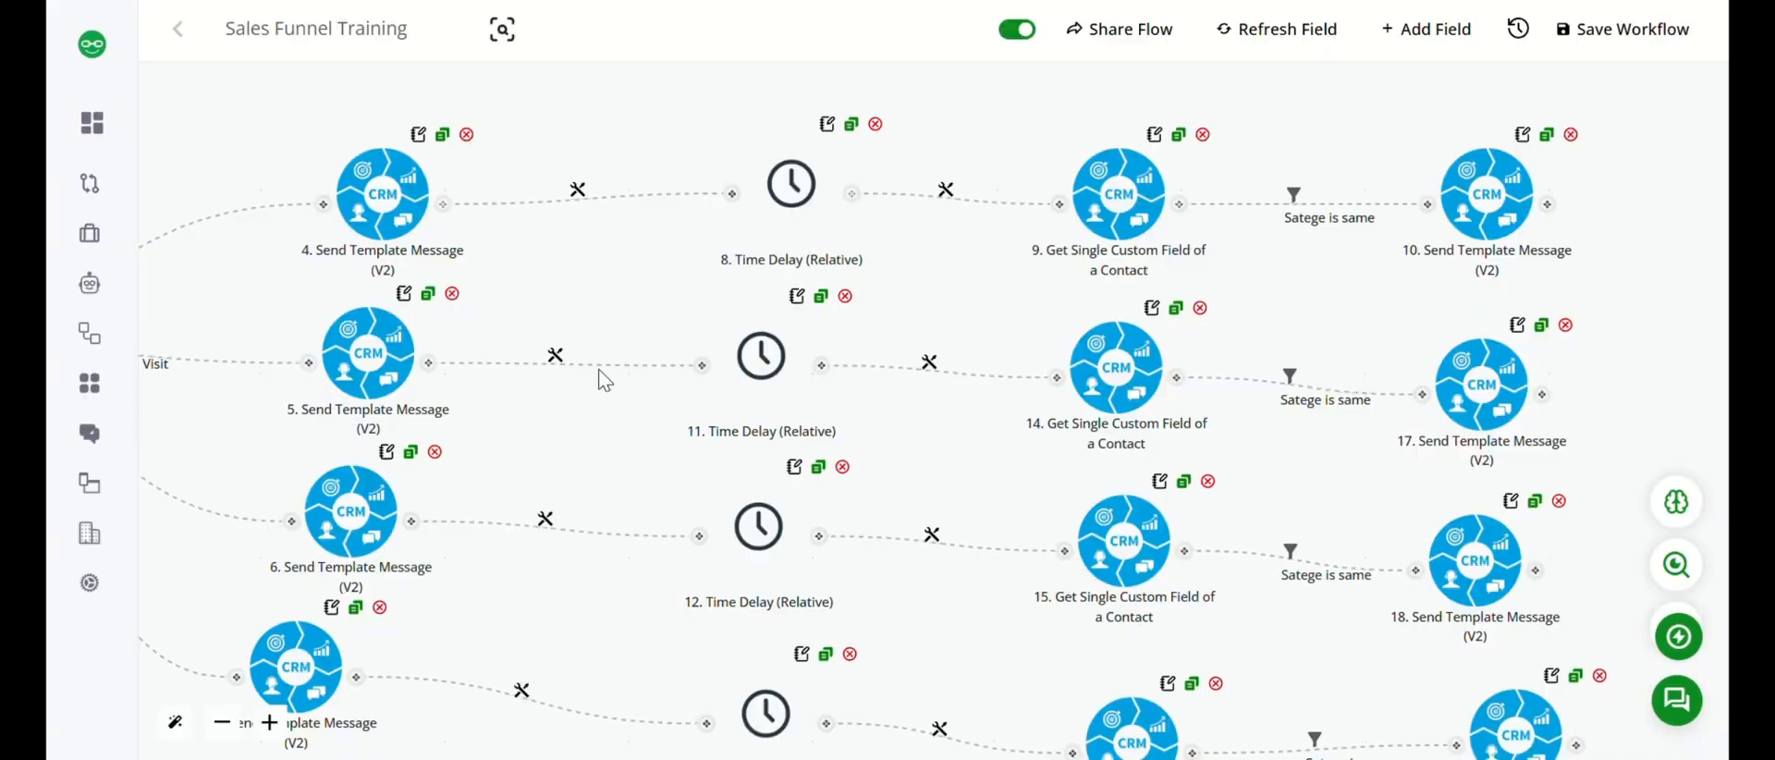
Examine the workflow's four stage branches and check the settings of the Scheduled Visit branch's follow-up template message.
{"action": "left_click_drag", "start_coordinate": [602, 376], "coordinate": [945, 379]}
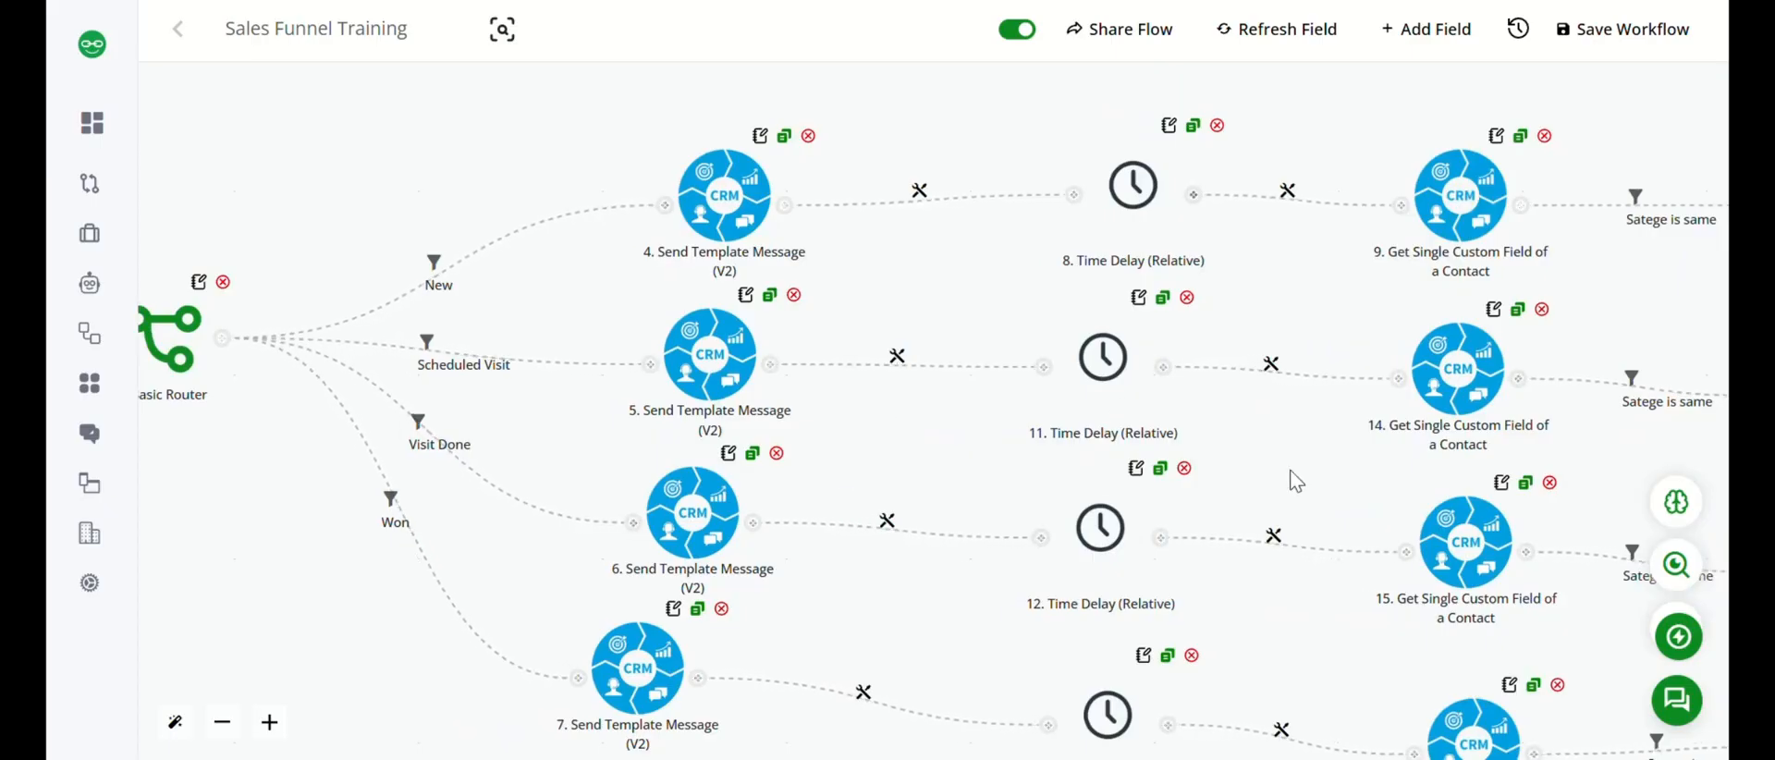
{"action": "left_click_drag", "start_coordinate": [1290, 470], "coordinate": [1201, 396]}
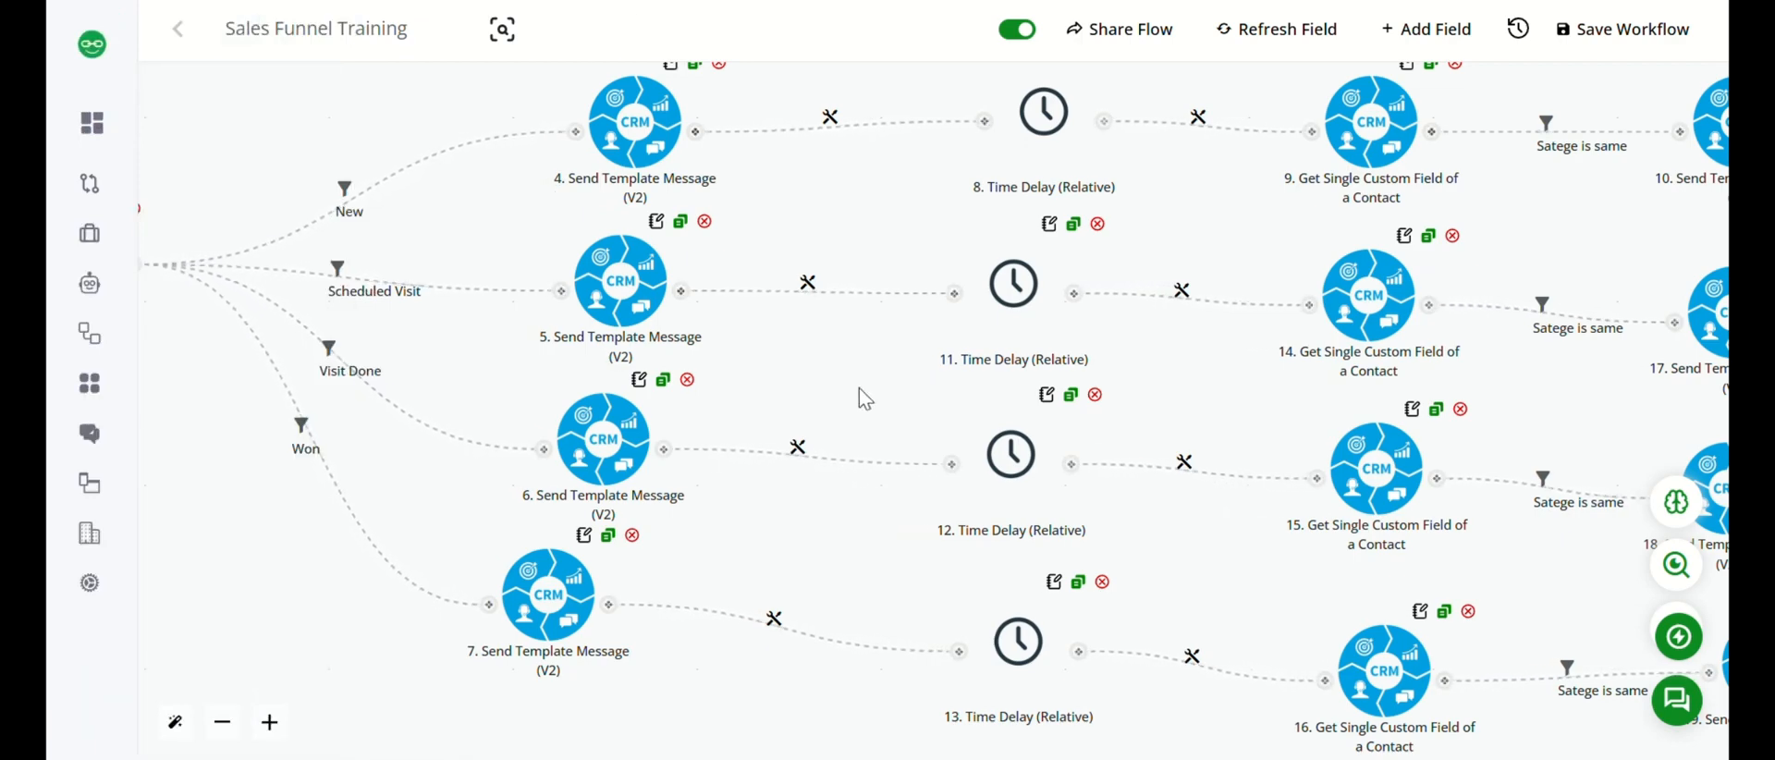
{"action": "left_click_drag", "start_coordinate": [860, 398], "coordinate": [176, 396]}
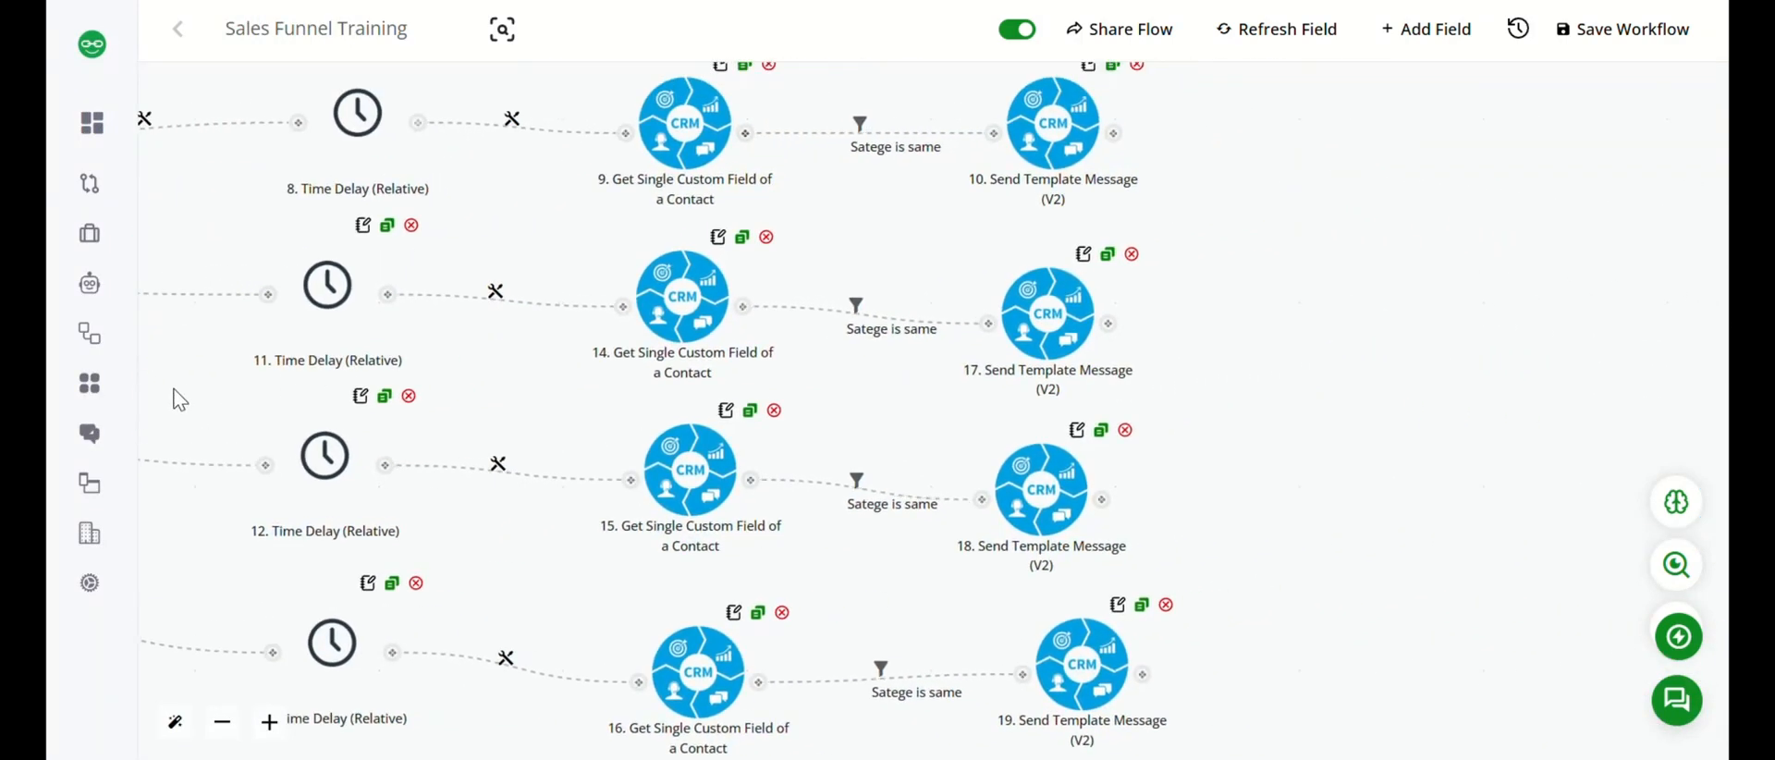
{"action": "left_click", "coordinate": [1107, 253]}
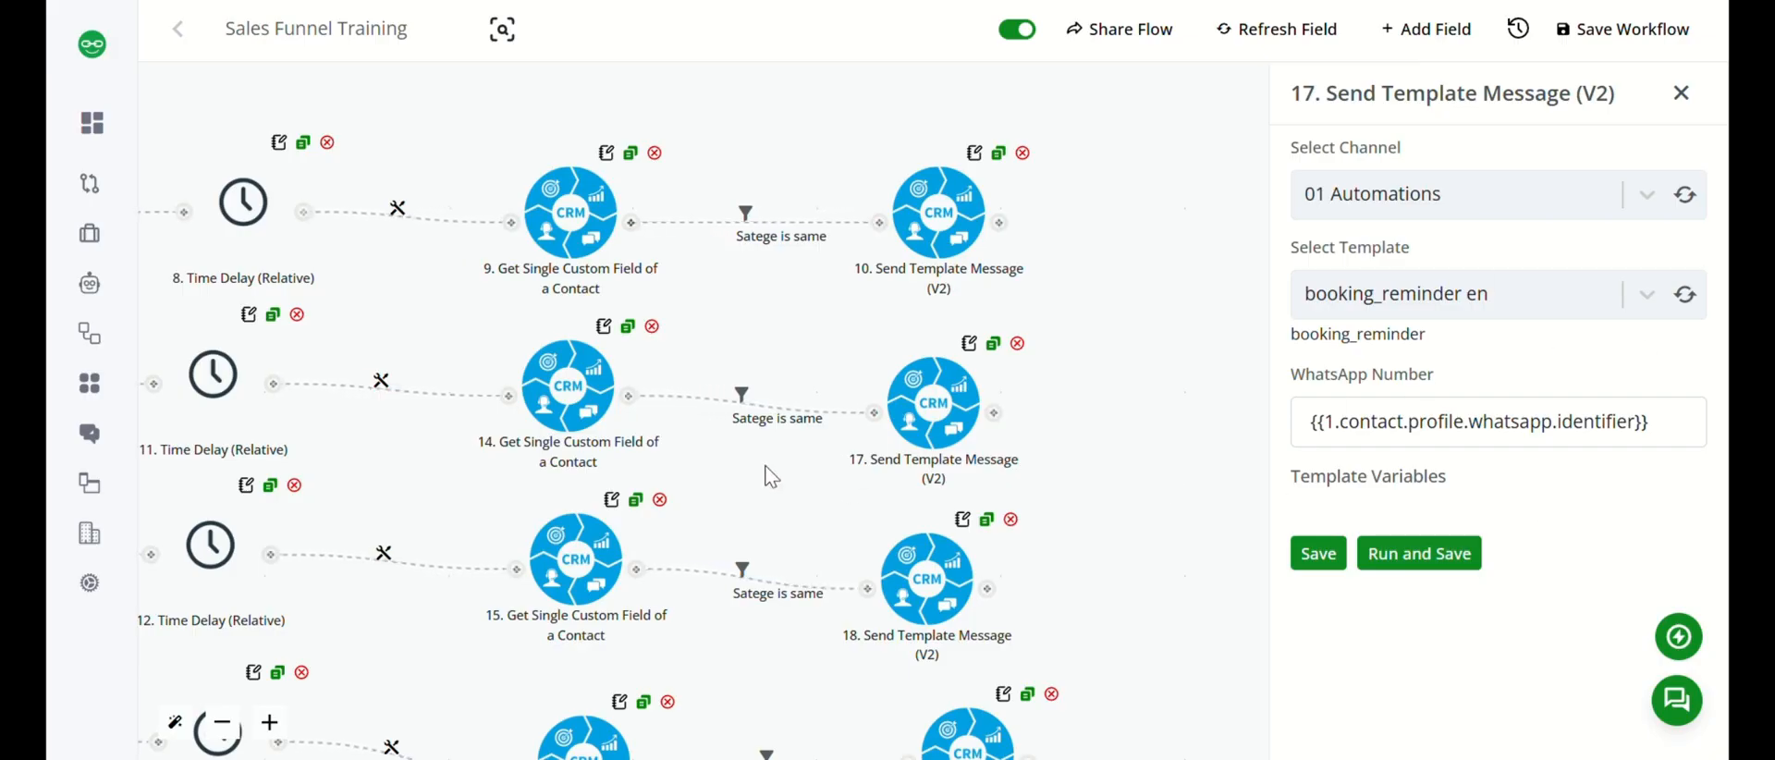
{"action": "left_click_drag", "start_coordinate": [772, 476], "coordinate": [1048, 431]}
Set the Scheduled Visit branch's custom field lookup node to channel 01 Automations and, after refreshing the template list, template product_update en.
{"action": "left_click", "coordinate": [842, 348]}
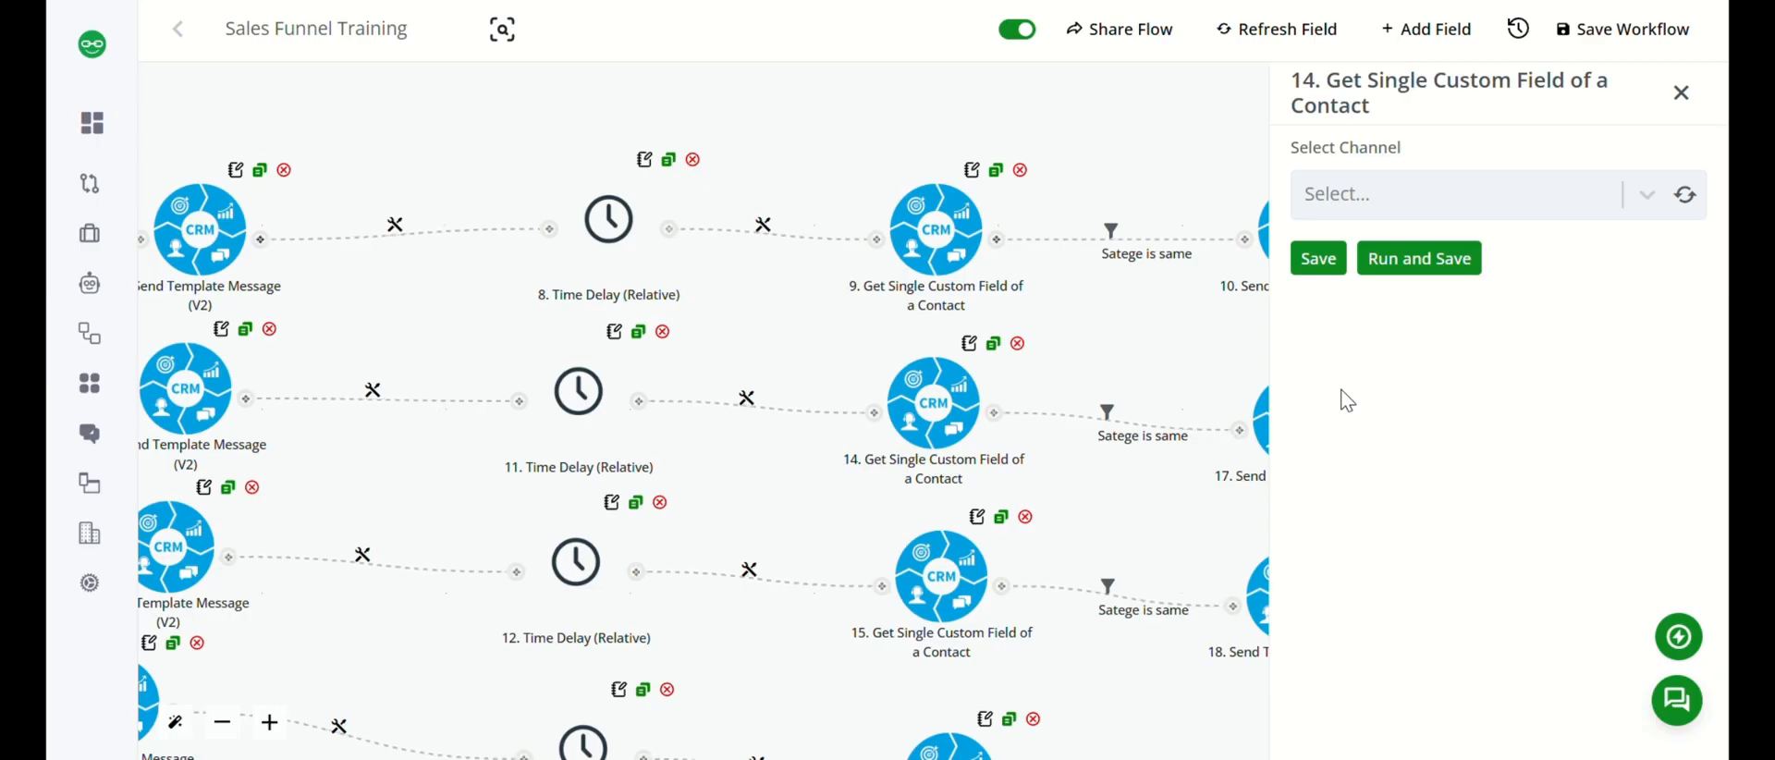
{"action": "left_click", "coordinate": [1646, 195]}
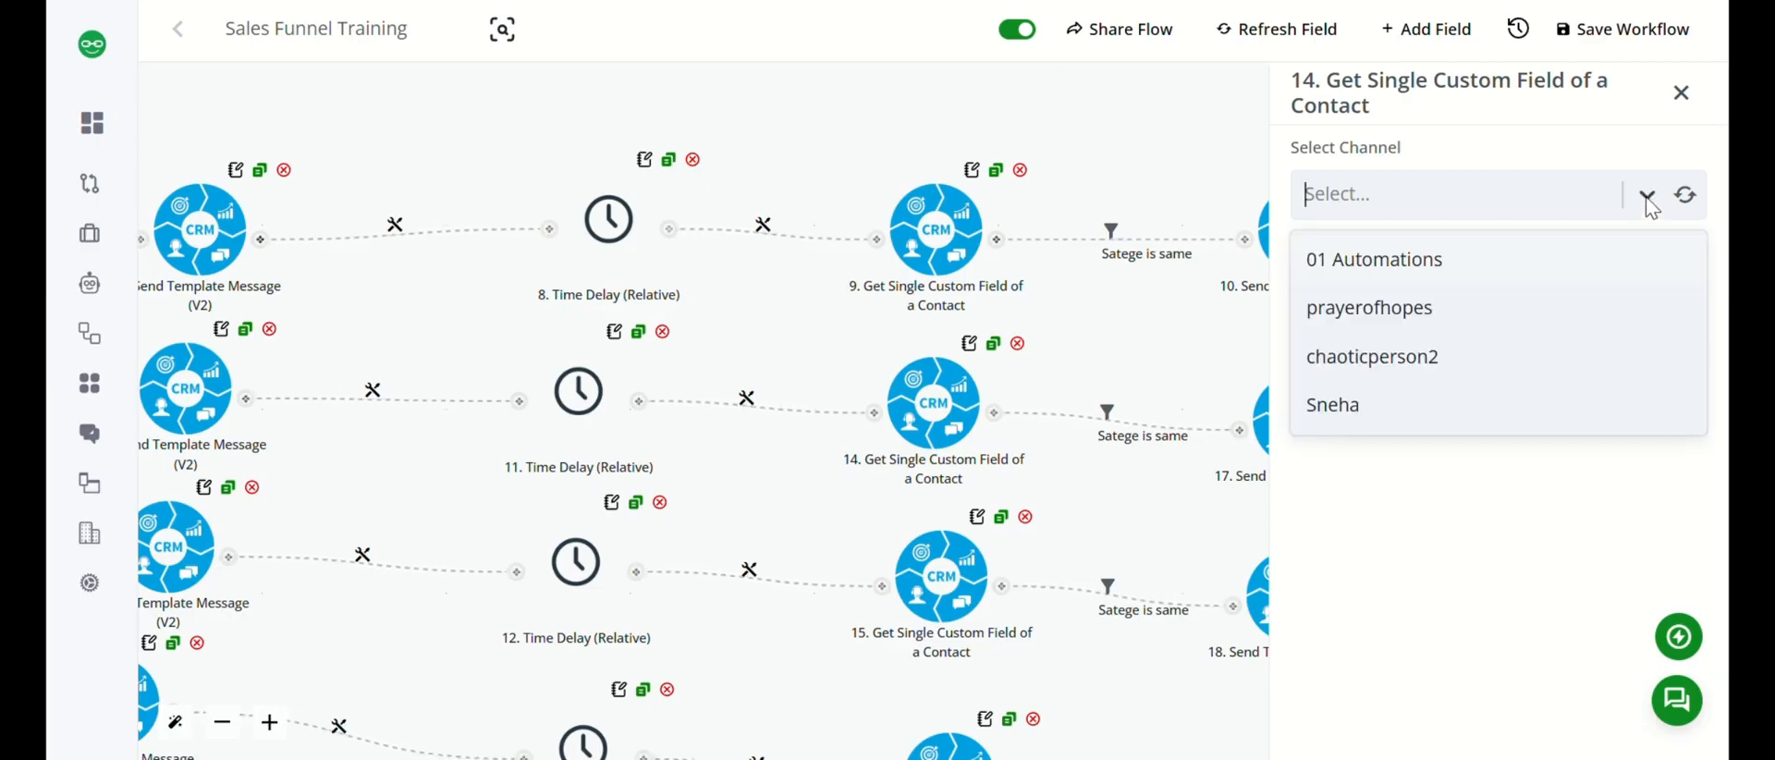
{"action": "left_click", "coordinate": [1445, 263]}
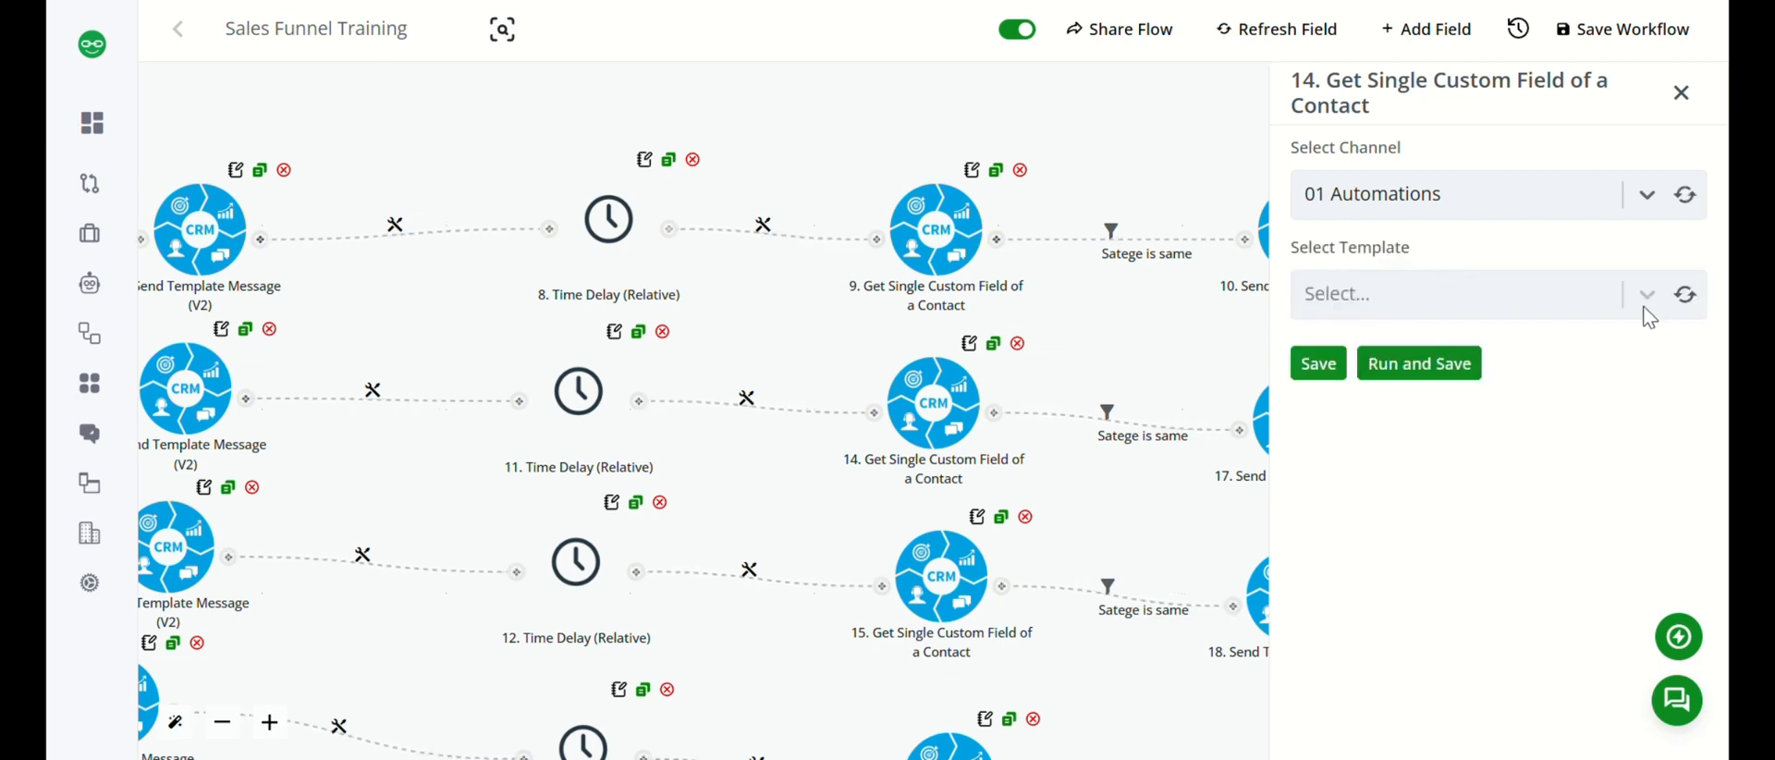
{"action": "left_click", "coordinate": [1654, 309]}
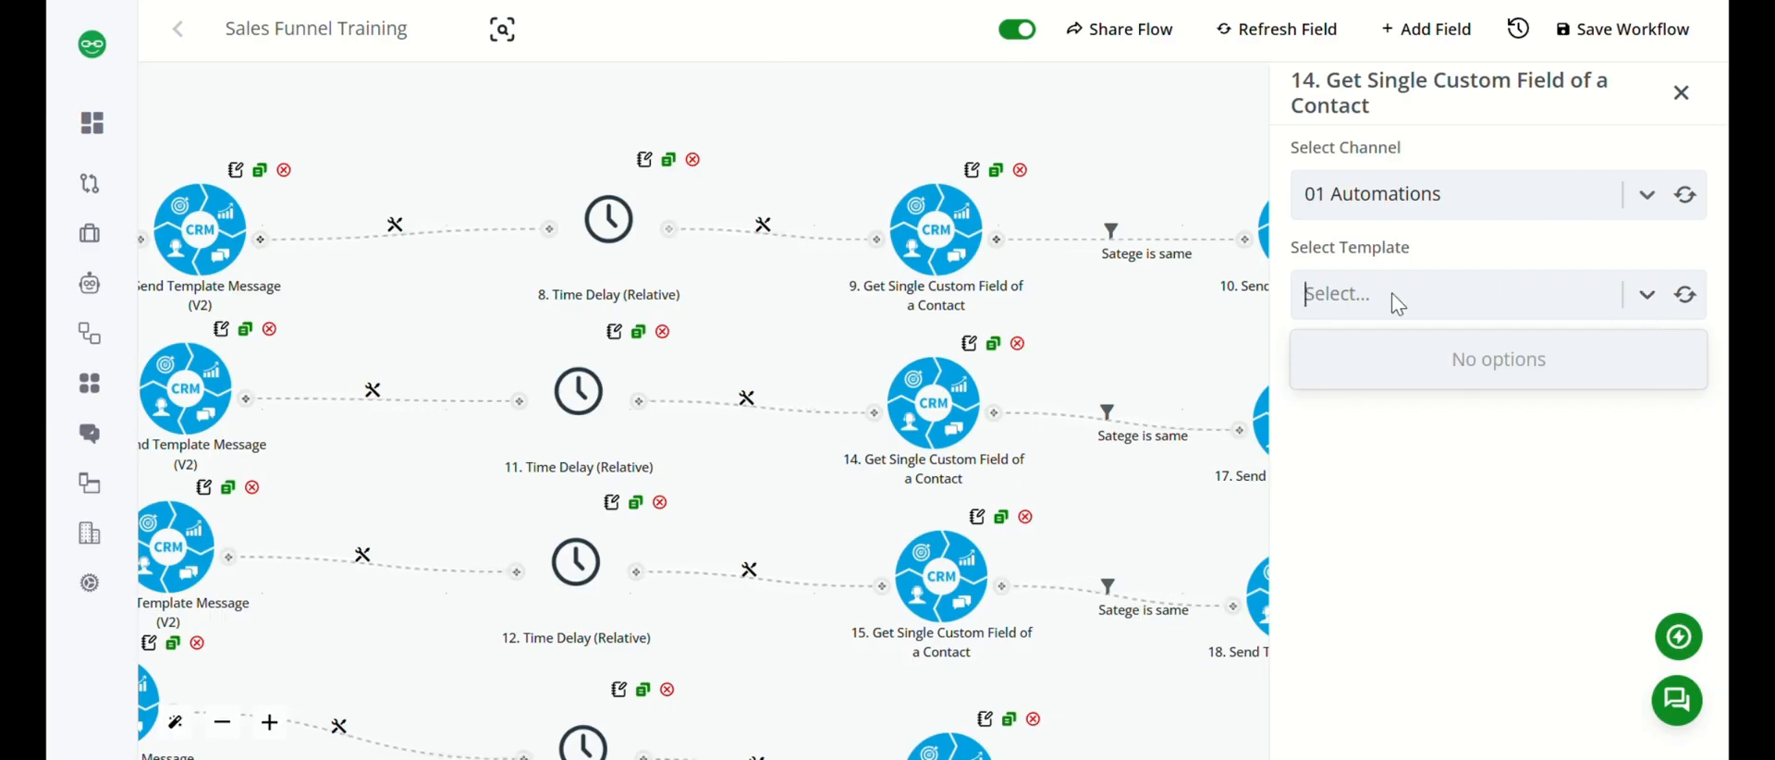
{"action": "left_click", "coordinate": [1682, 297]}
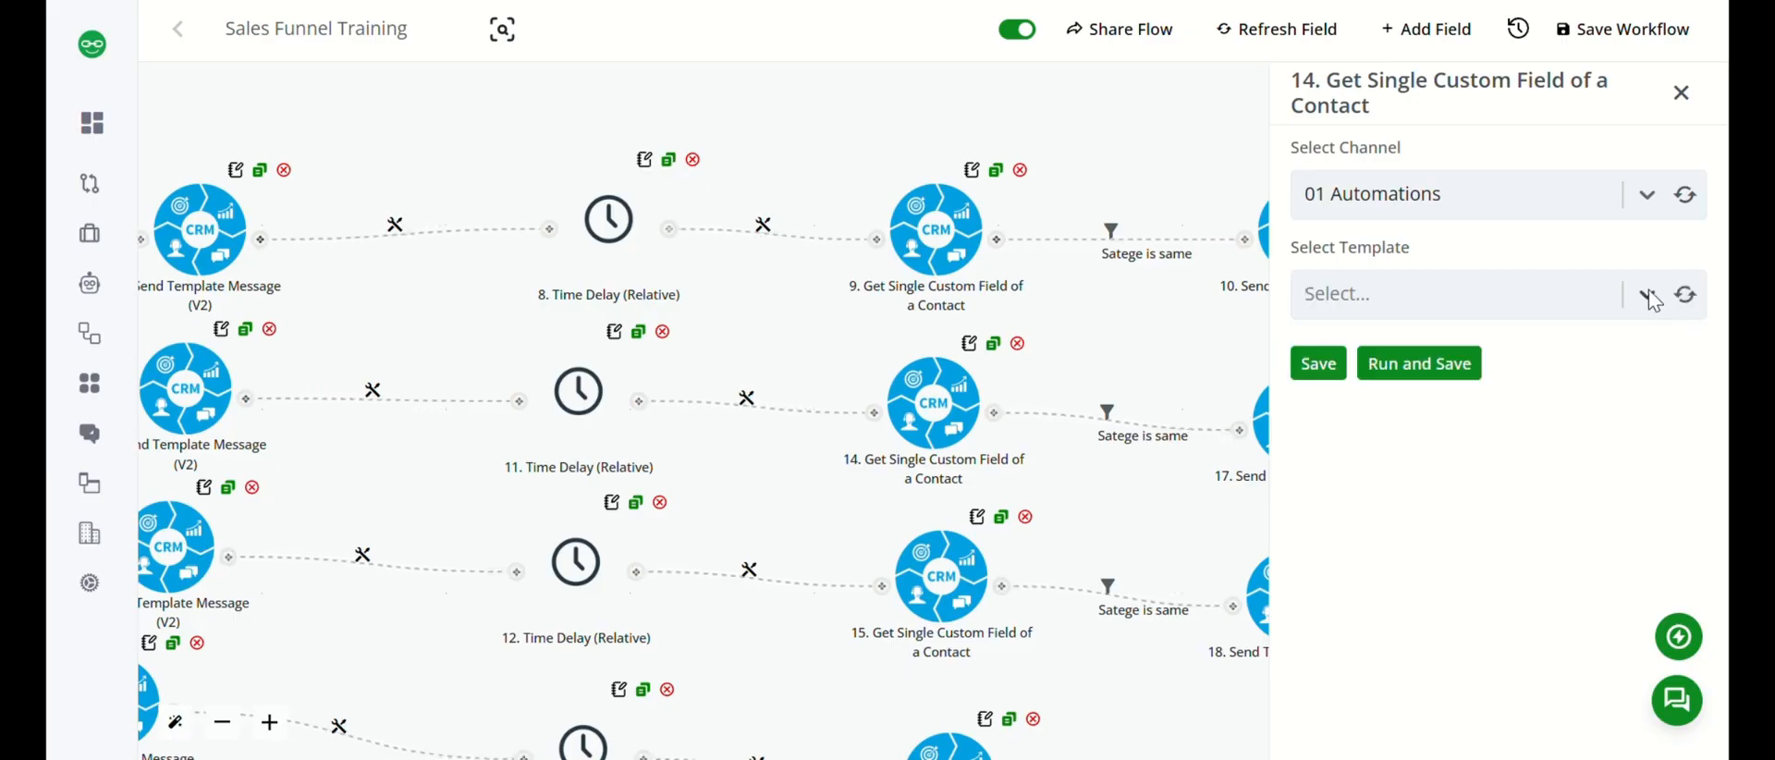
{"action": "left_click", "coordinate": [1647, 295]}
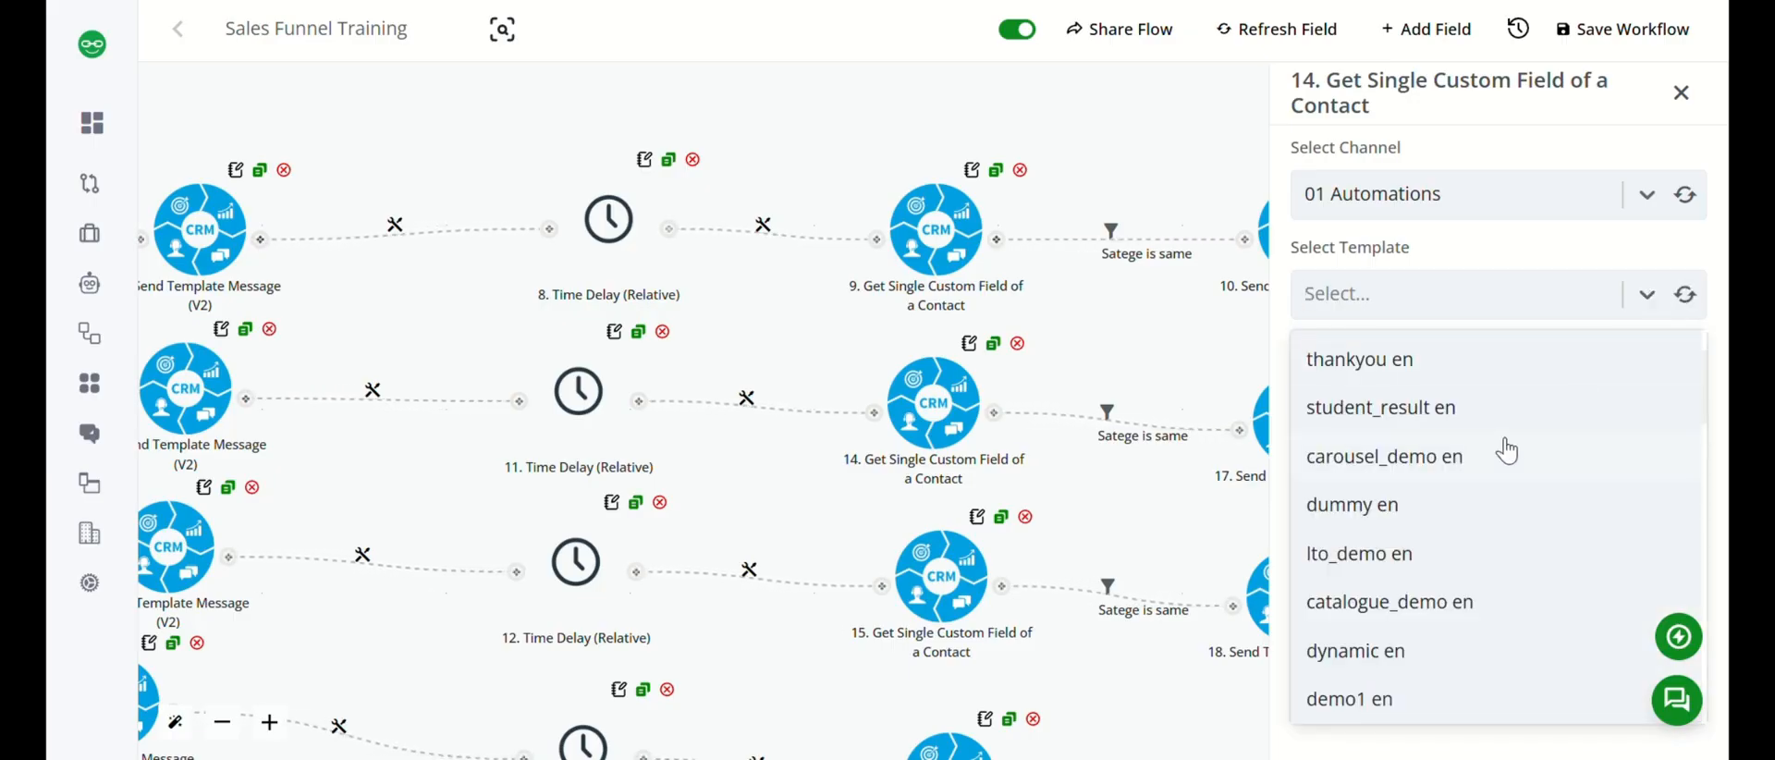
{"action": "scroll", "coordinate": [1473, 602], "scroll_direction": "down", "scroll_amount": 5}
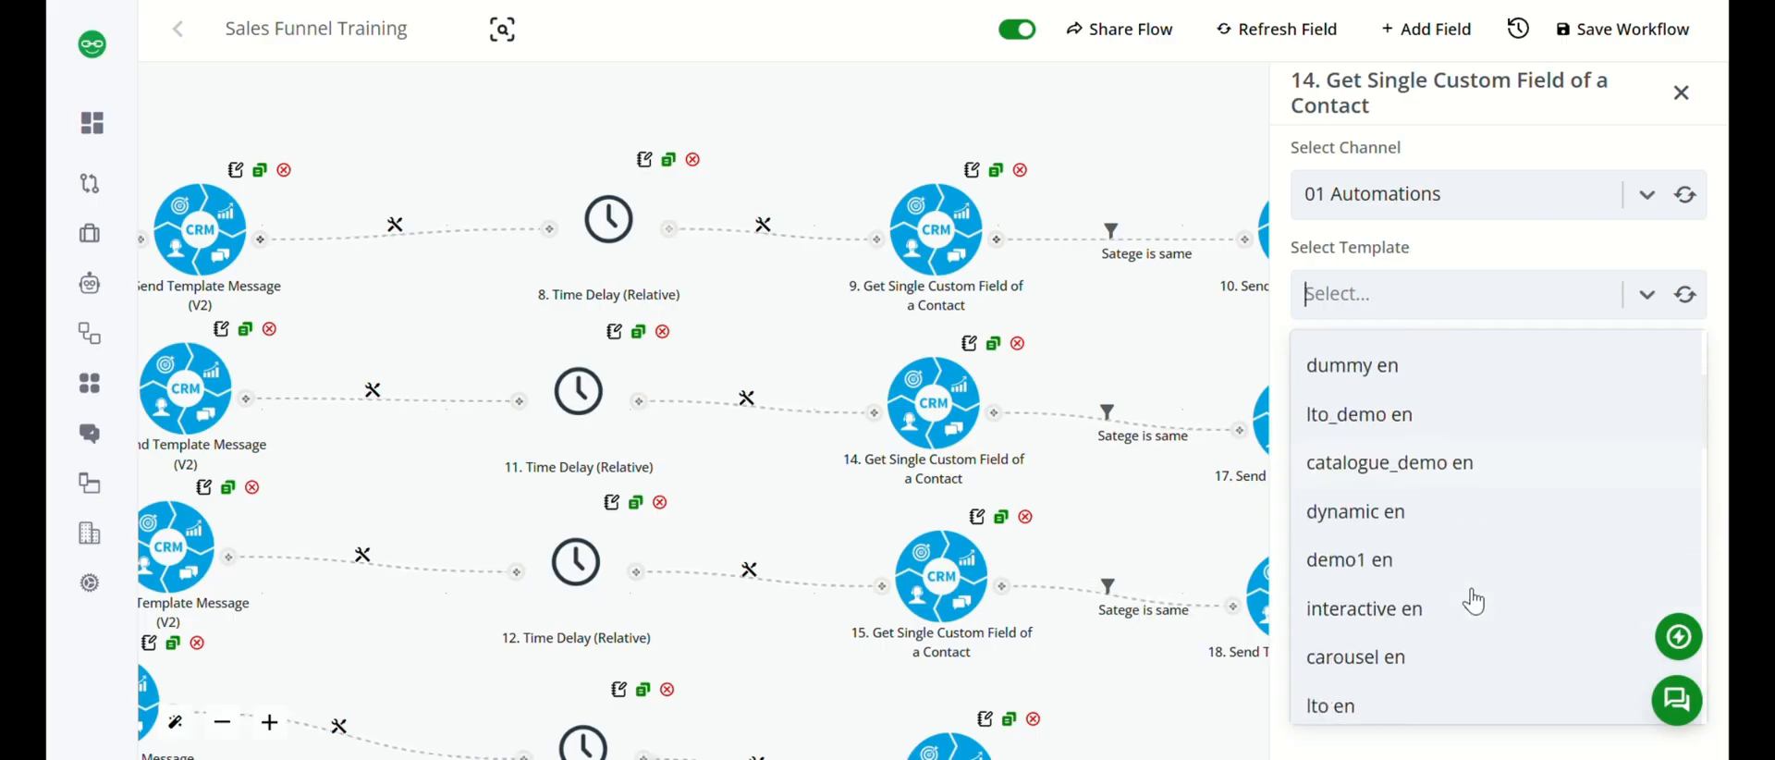
{"action": "scroll", "coordinate": [1473, 602], "scroll_direction": "down", "scroll_amount": 1}
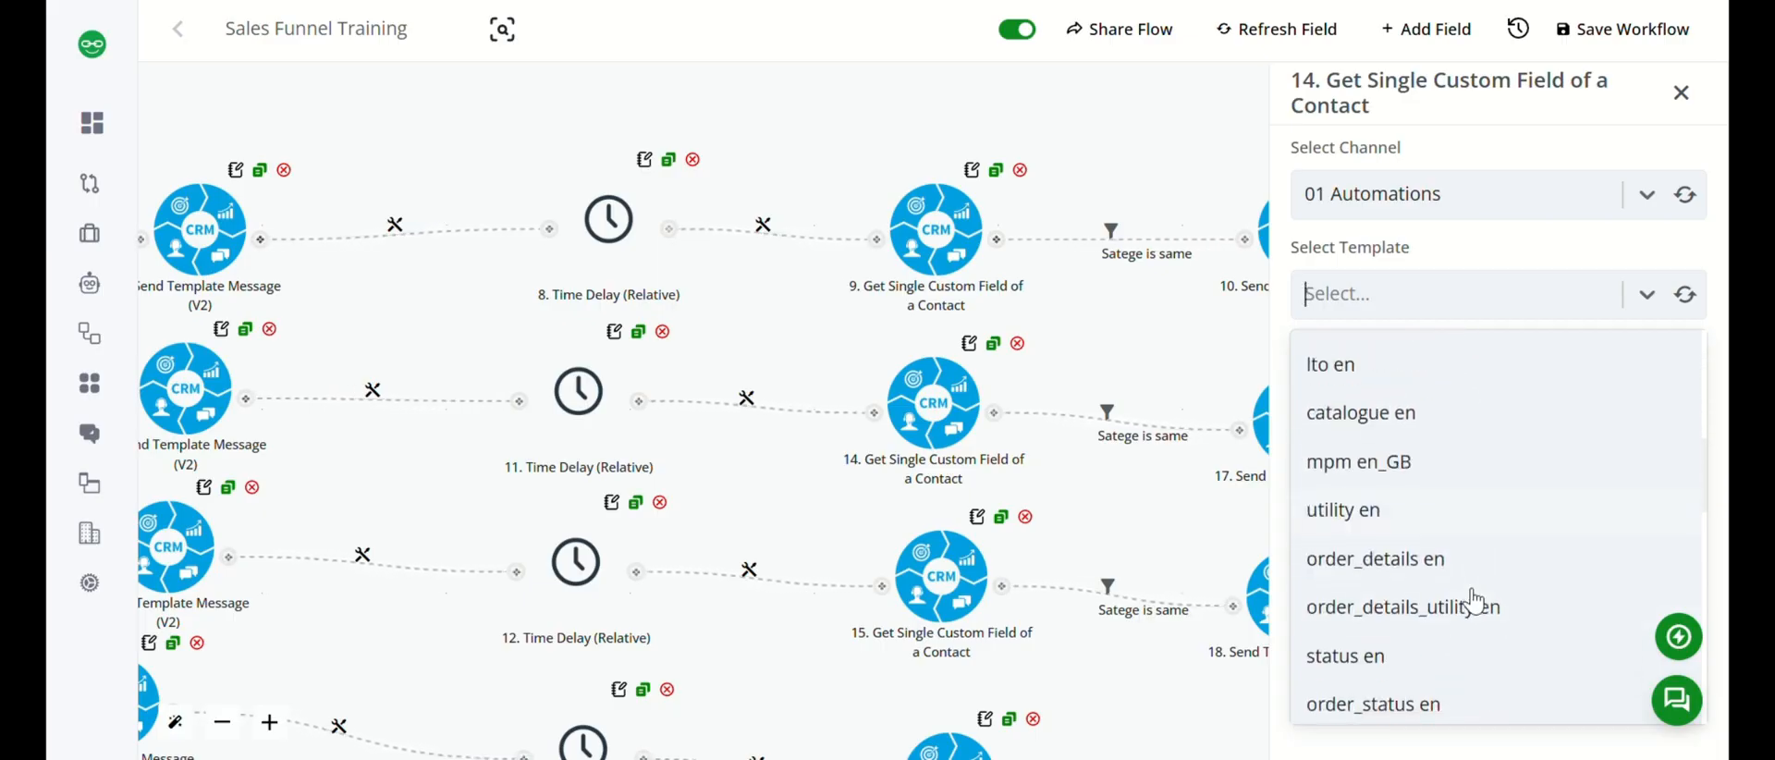
{"action": "scroll", "coordinate": [1456, 547], "scroll_direction": "down", "scroll_amount": 5}
{"action": "scroll", "coordinate": [1437, 647], "scroll_direction": "down", "scroll_amount": 3}
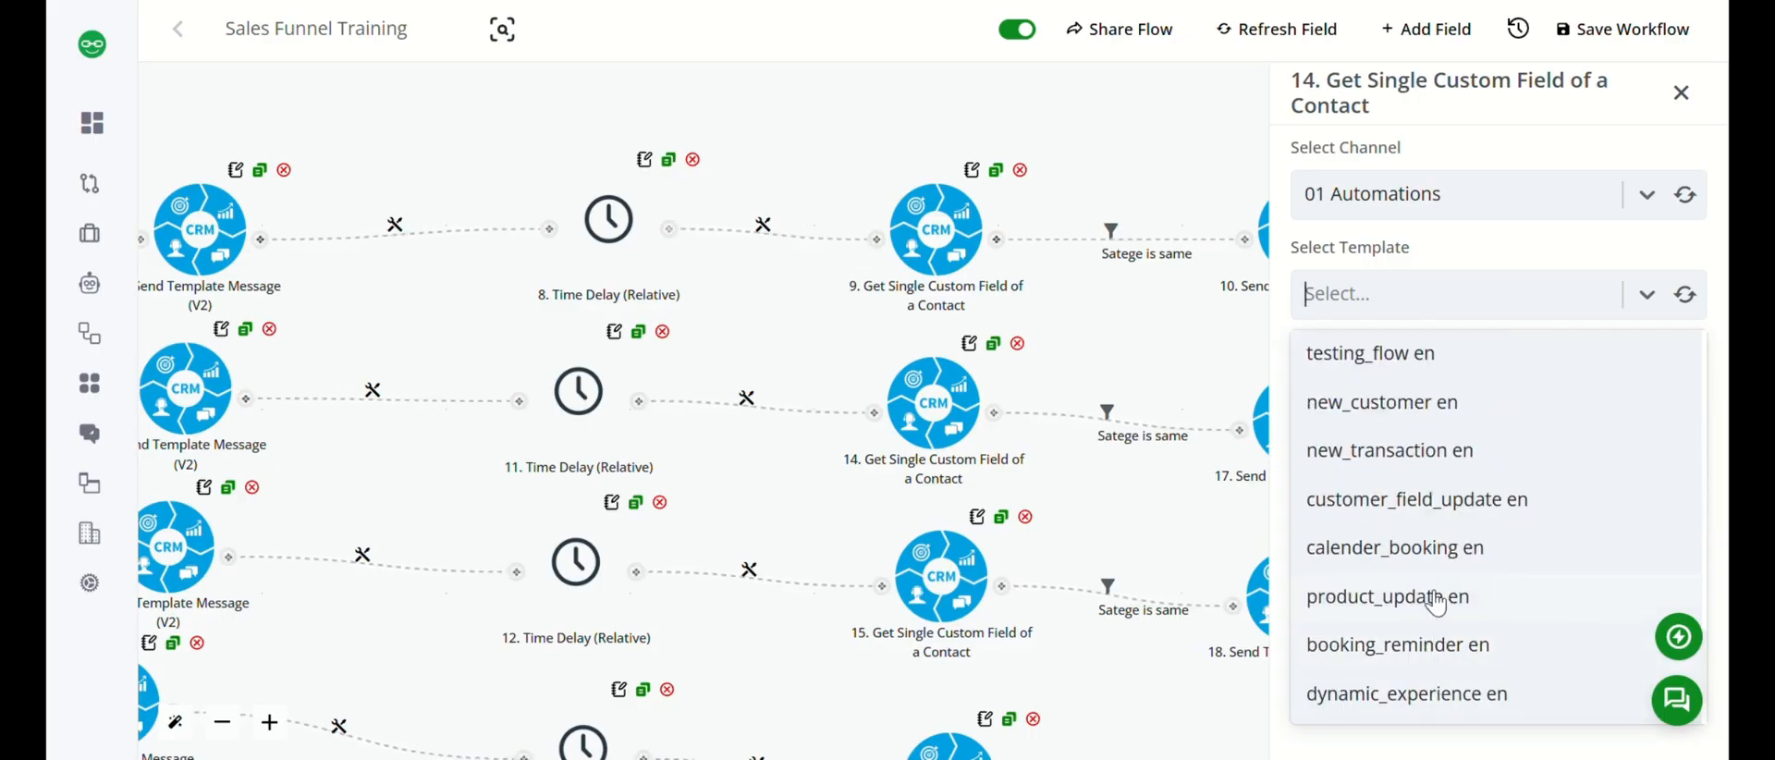
{"action": "left_click", "coordinate": [1435, 599]}
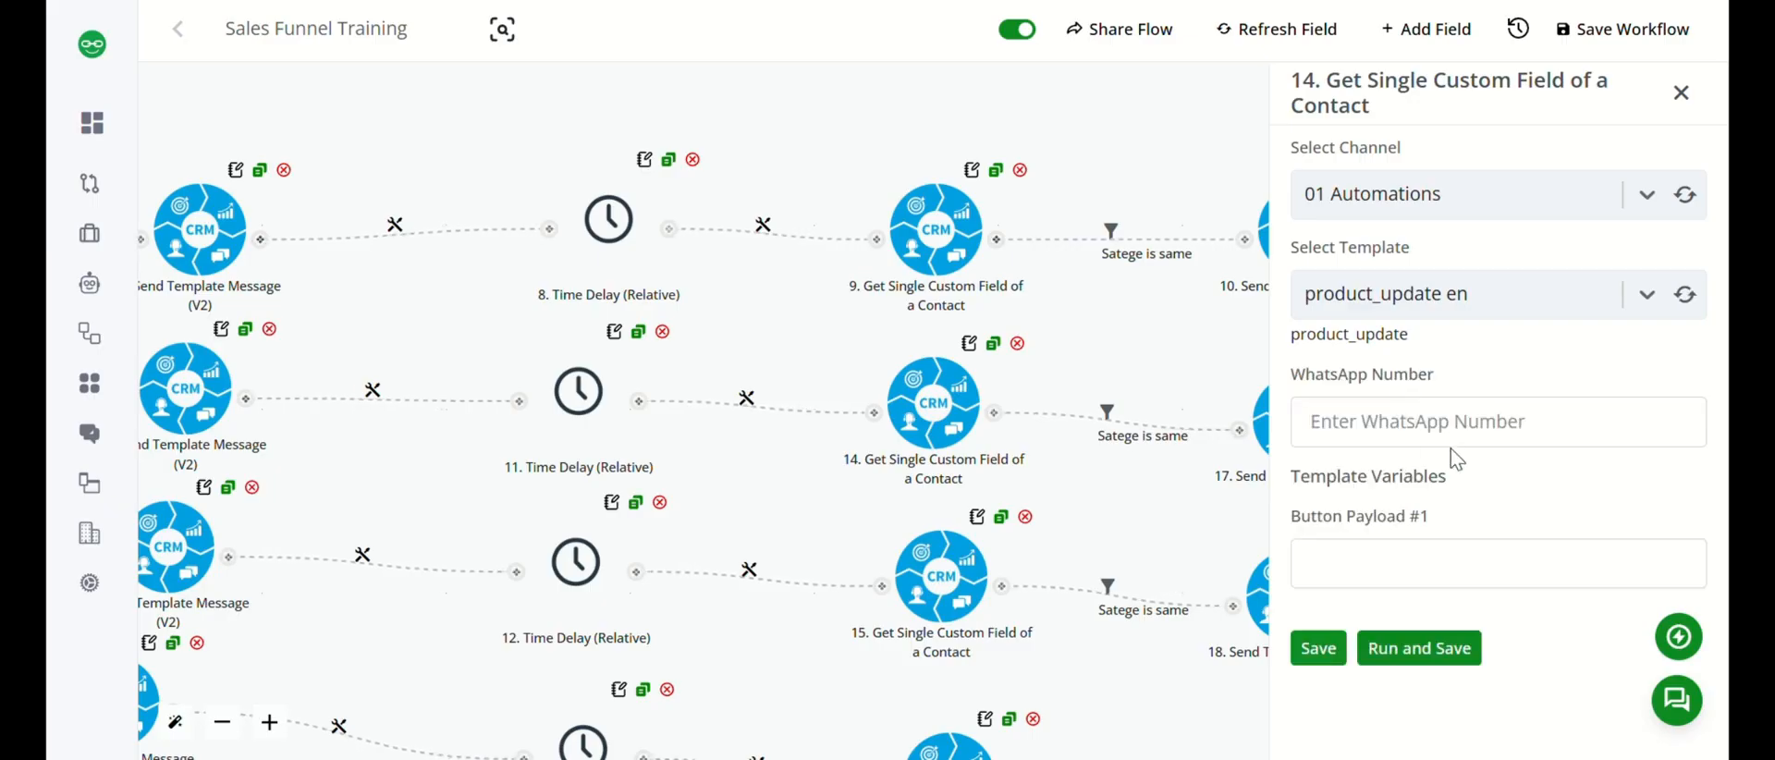
Map the node's WhatsApp number to the webhook contact's WhatsApp profile identifier, {{1.contact.profile.whatsapp.identifier}}.
{"action": "left_click", "coordinate": [1470, 428]}
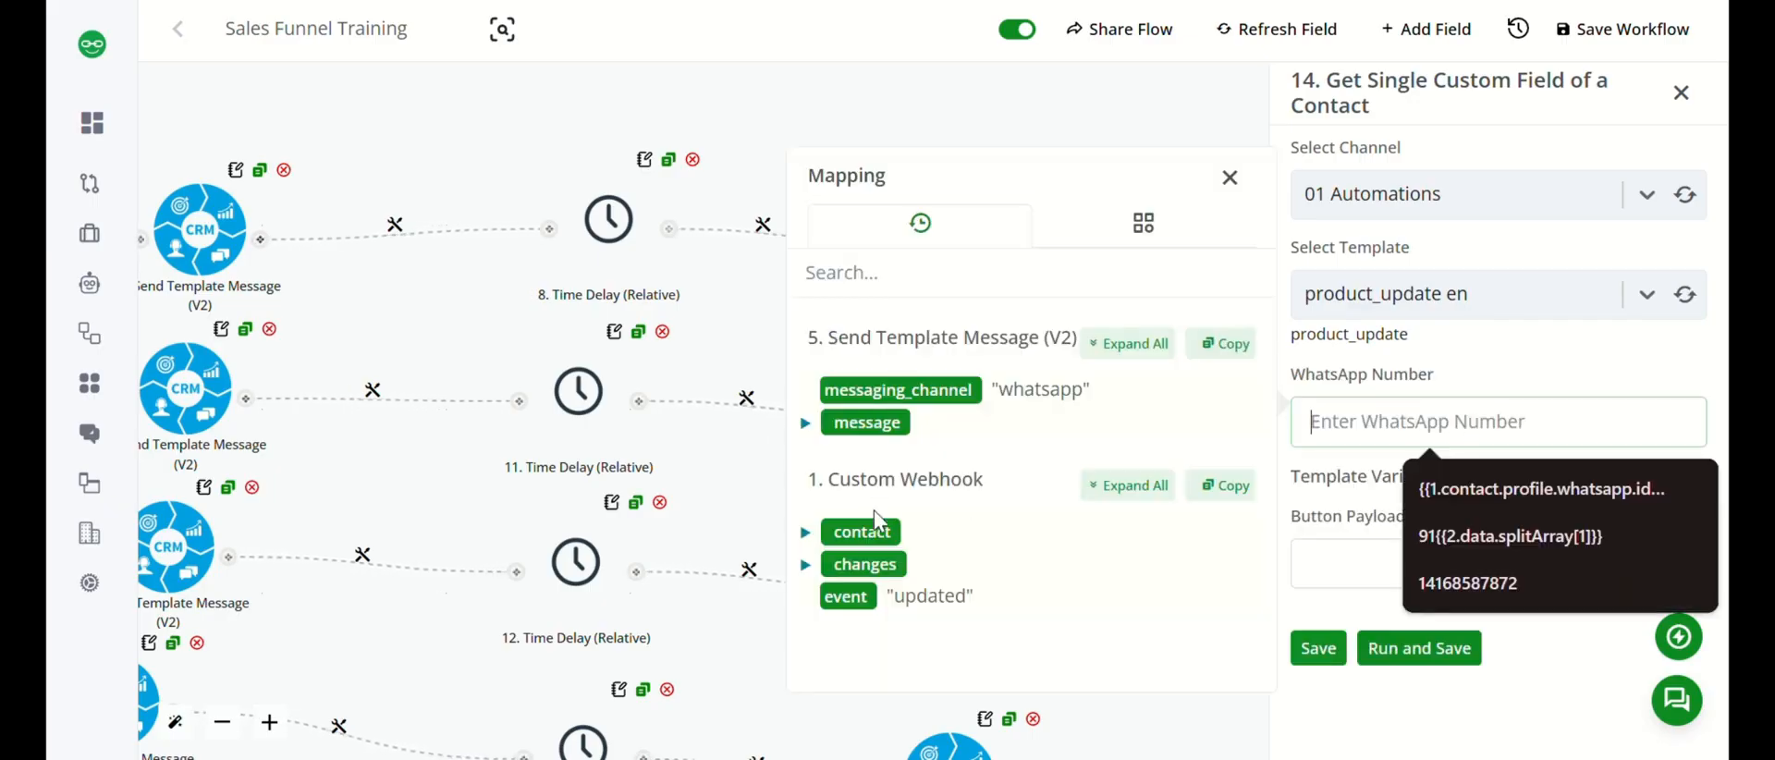
{"action": "left_click", "coordinate": [804, 533]}
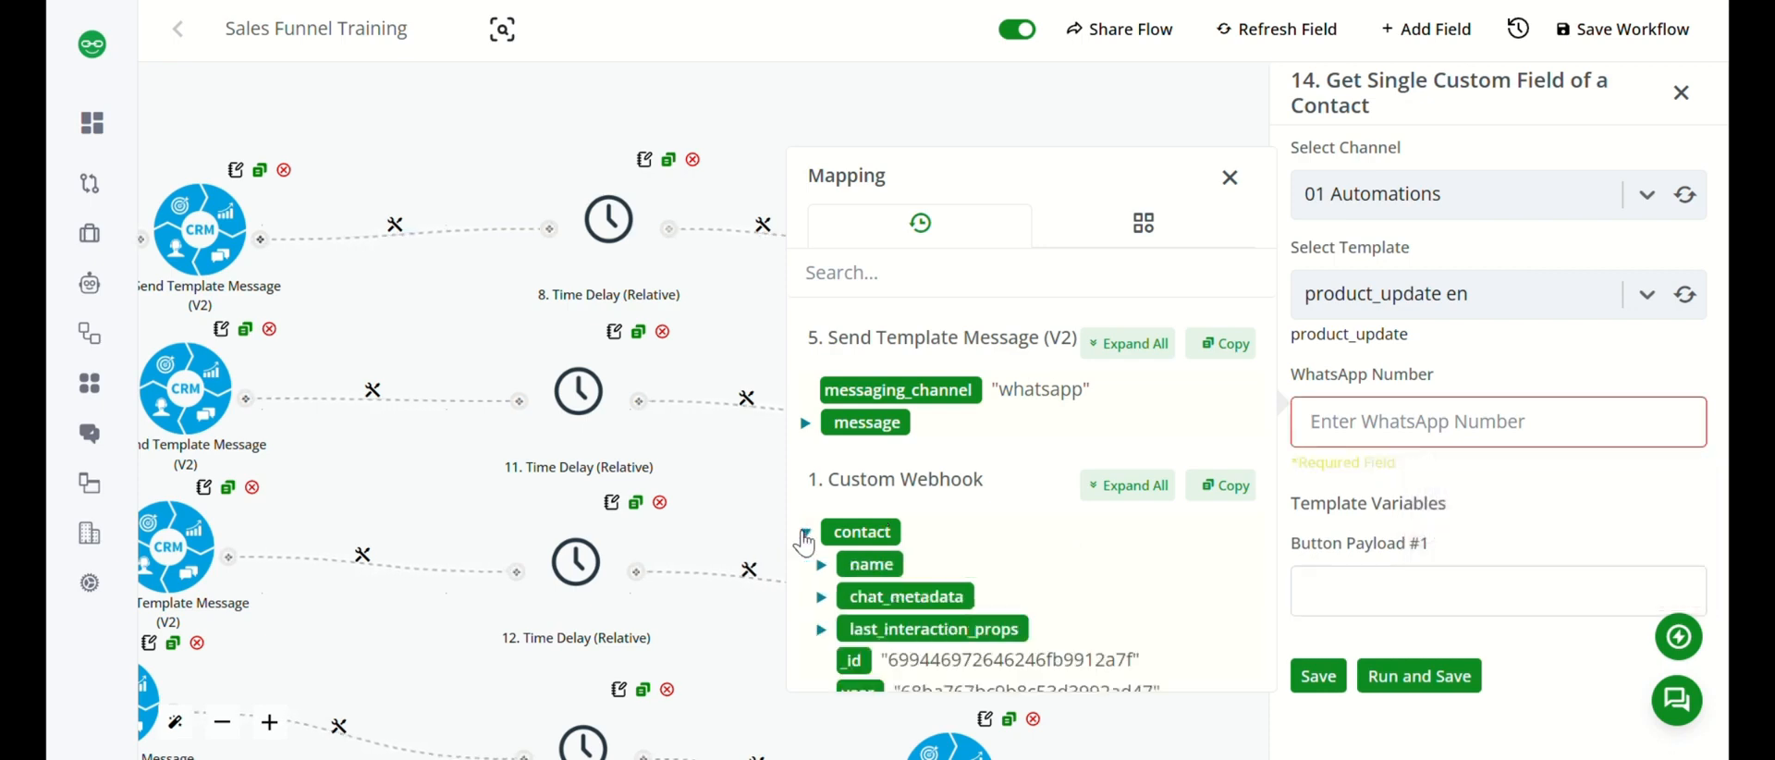
{"action": "scroll", "coordinate": [809, 550], "scroll_direction": "down", "scroll_amount": 2}
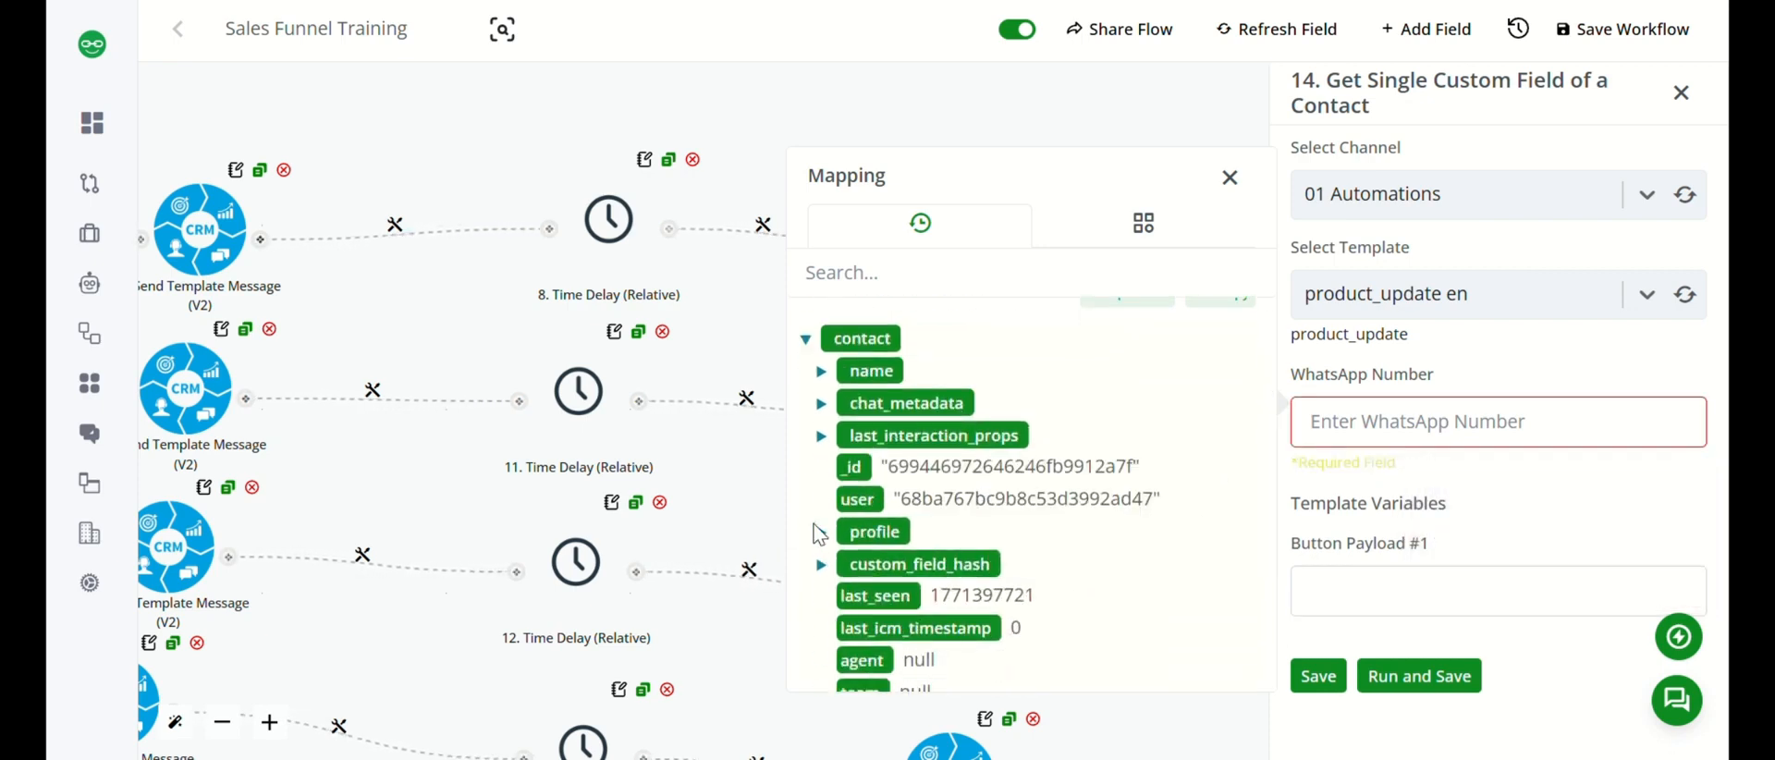
{"action": "left_click", "coordinate": [820, 533]}
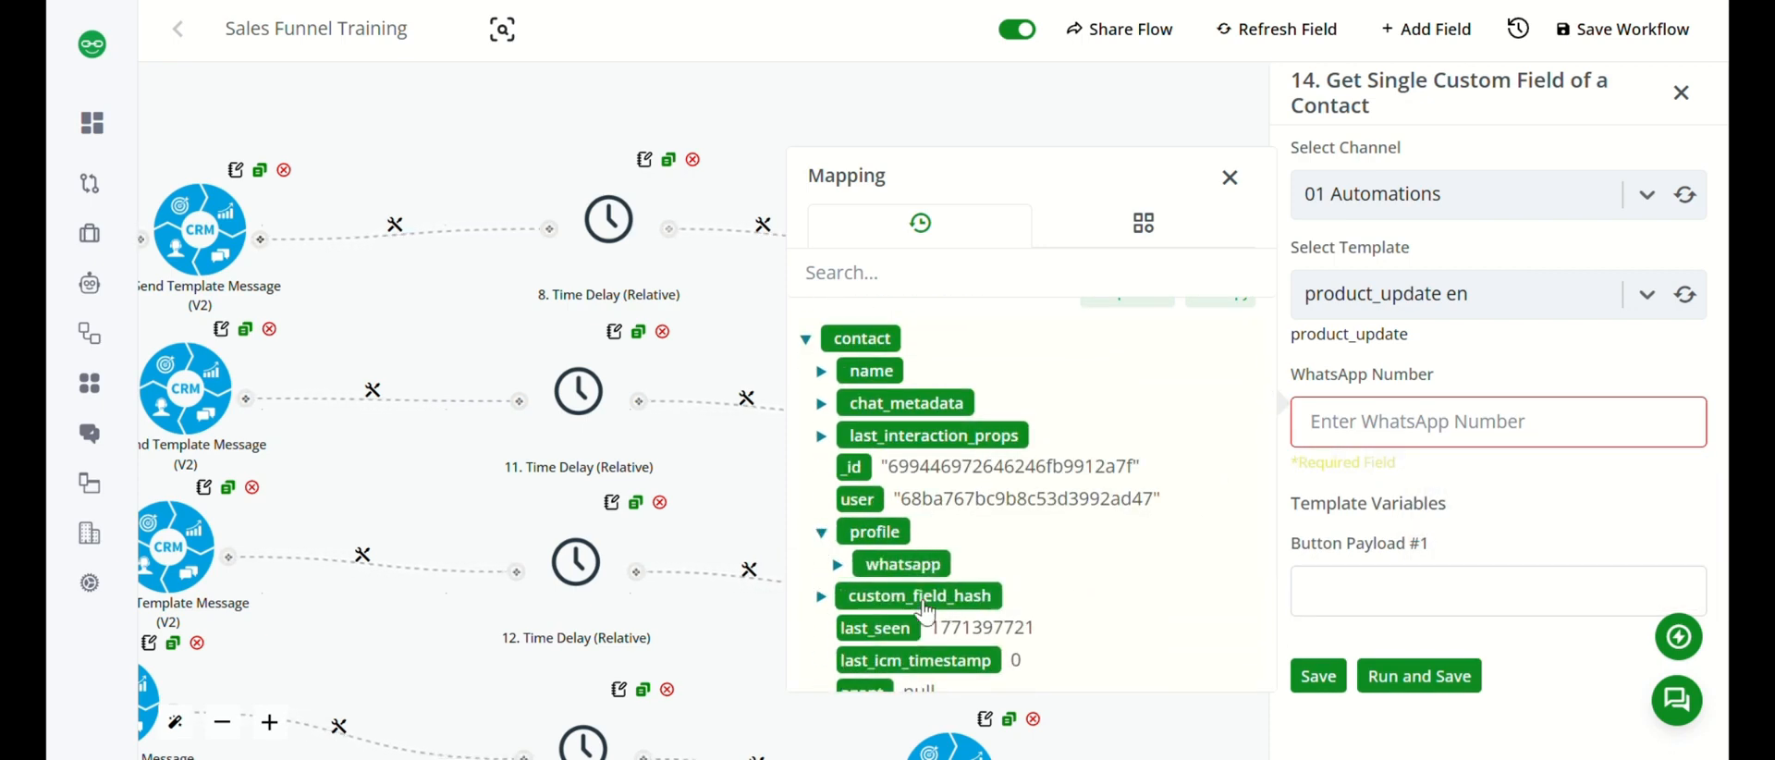
{"action": "left_click", "coordinate": [836, 565]}
{"action": "scroll", "coordinate": [916, 582], "scroll_direction": "down", "scroll_amount": 1}
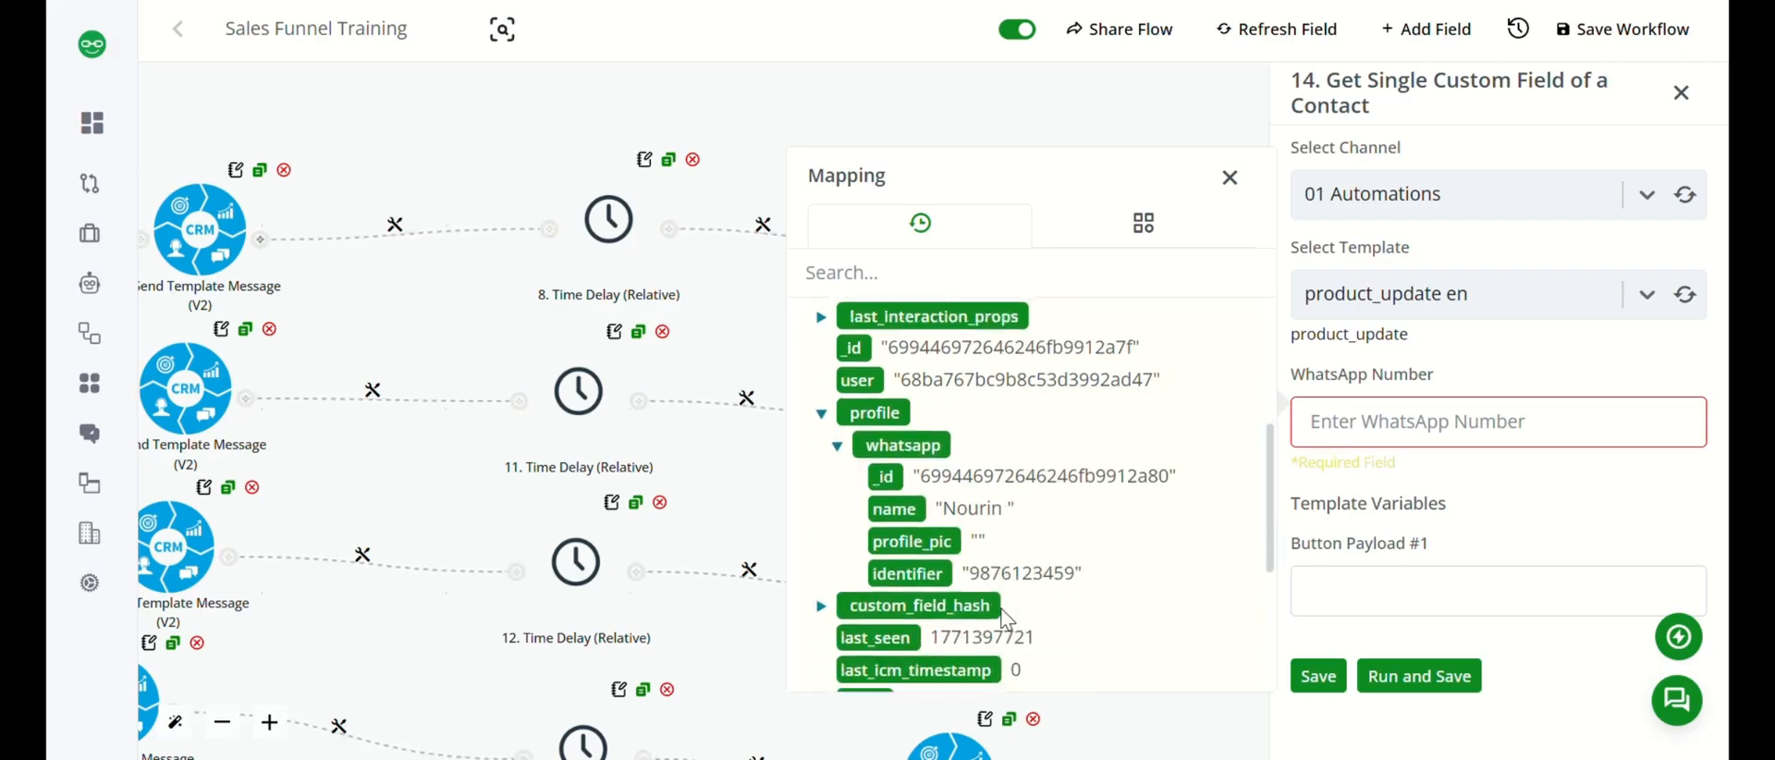
{"action": "left_click", "coordinate": [920, 571]}
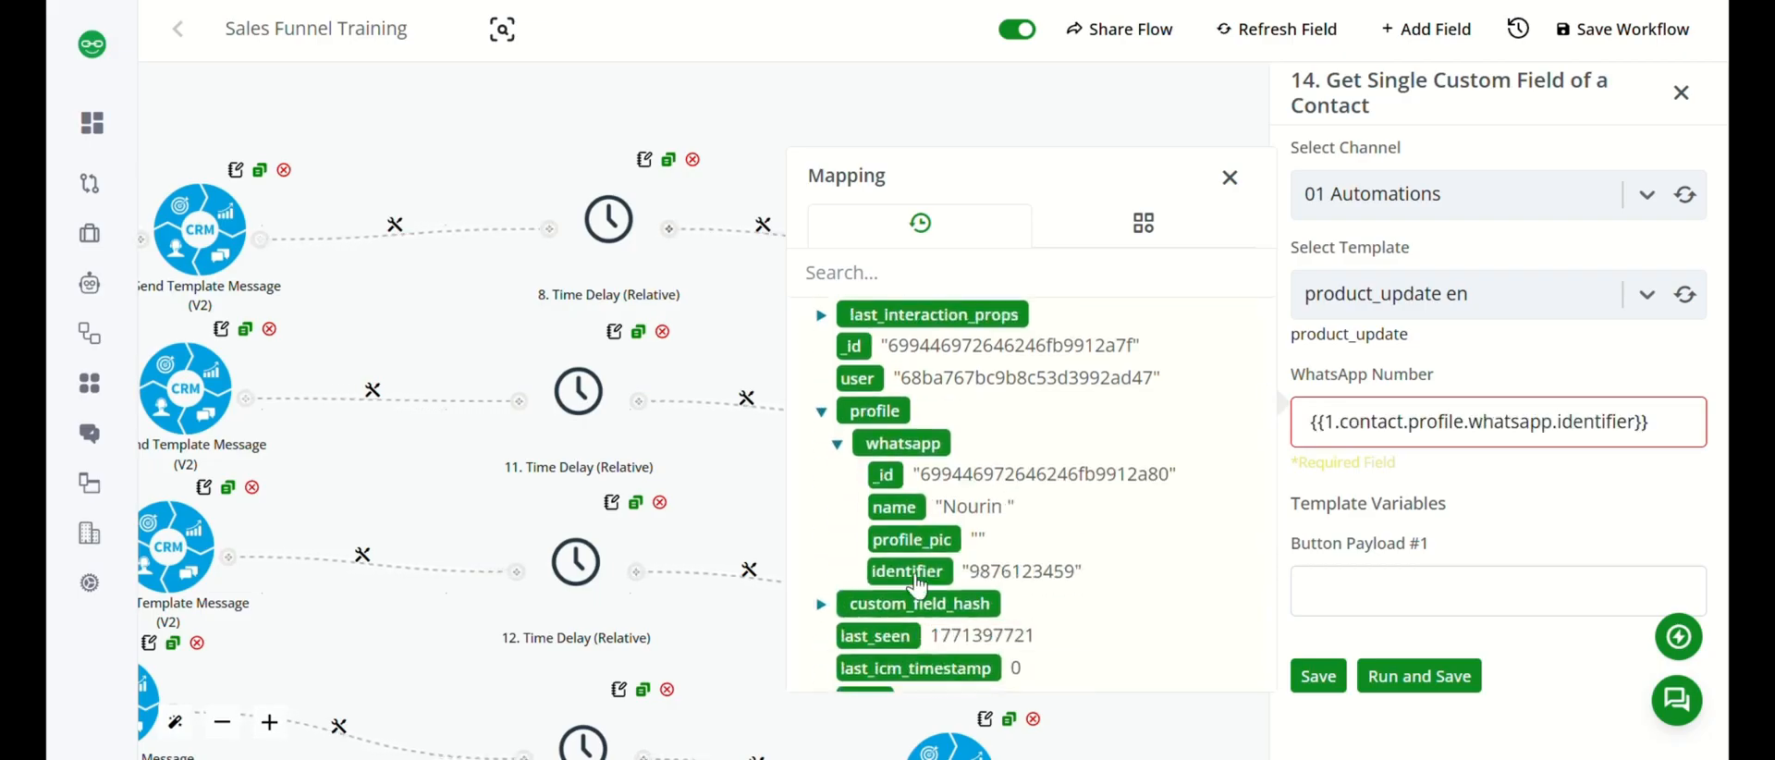
Enter test as Button Payload #1, run and save the Scheduled Visit branch's lookup node, and close its settings.
{"action": "left_click", "coordinate": [1388, 603]}
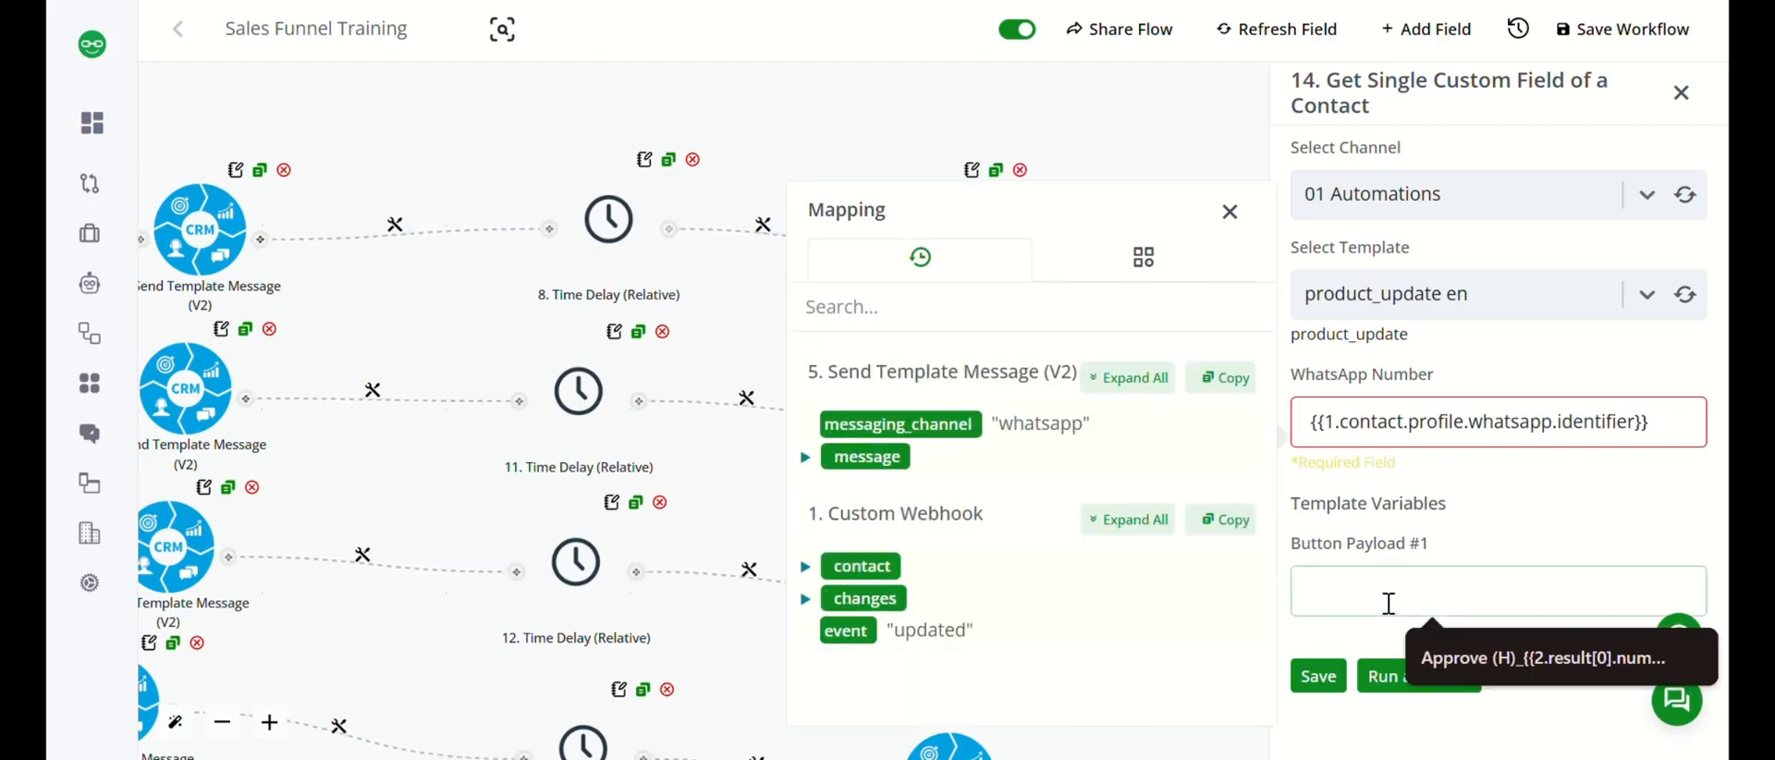
{"action": "type", "text": "tes"}
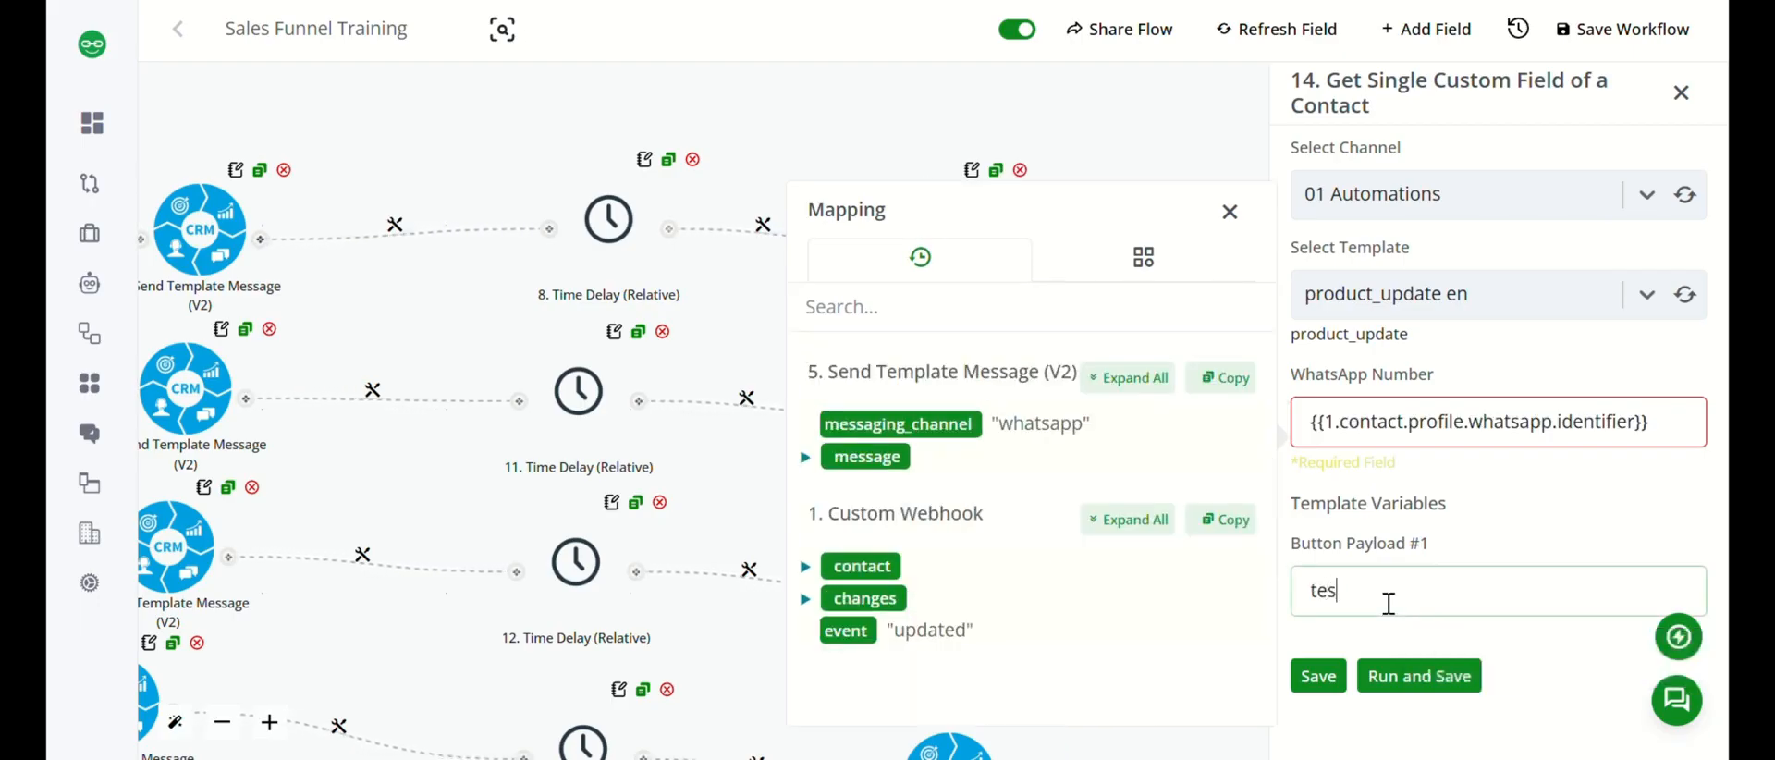
{"action": "type", "text": "t"}
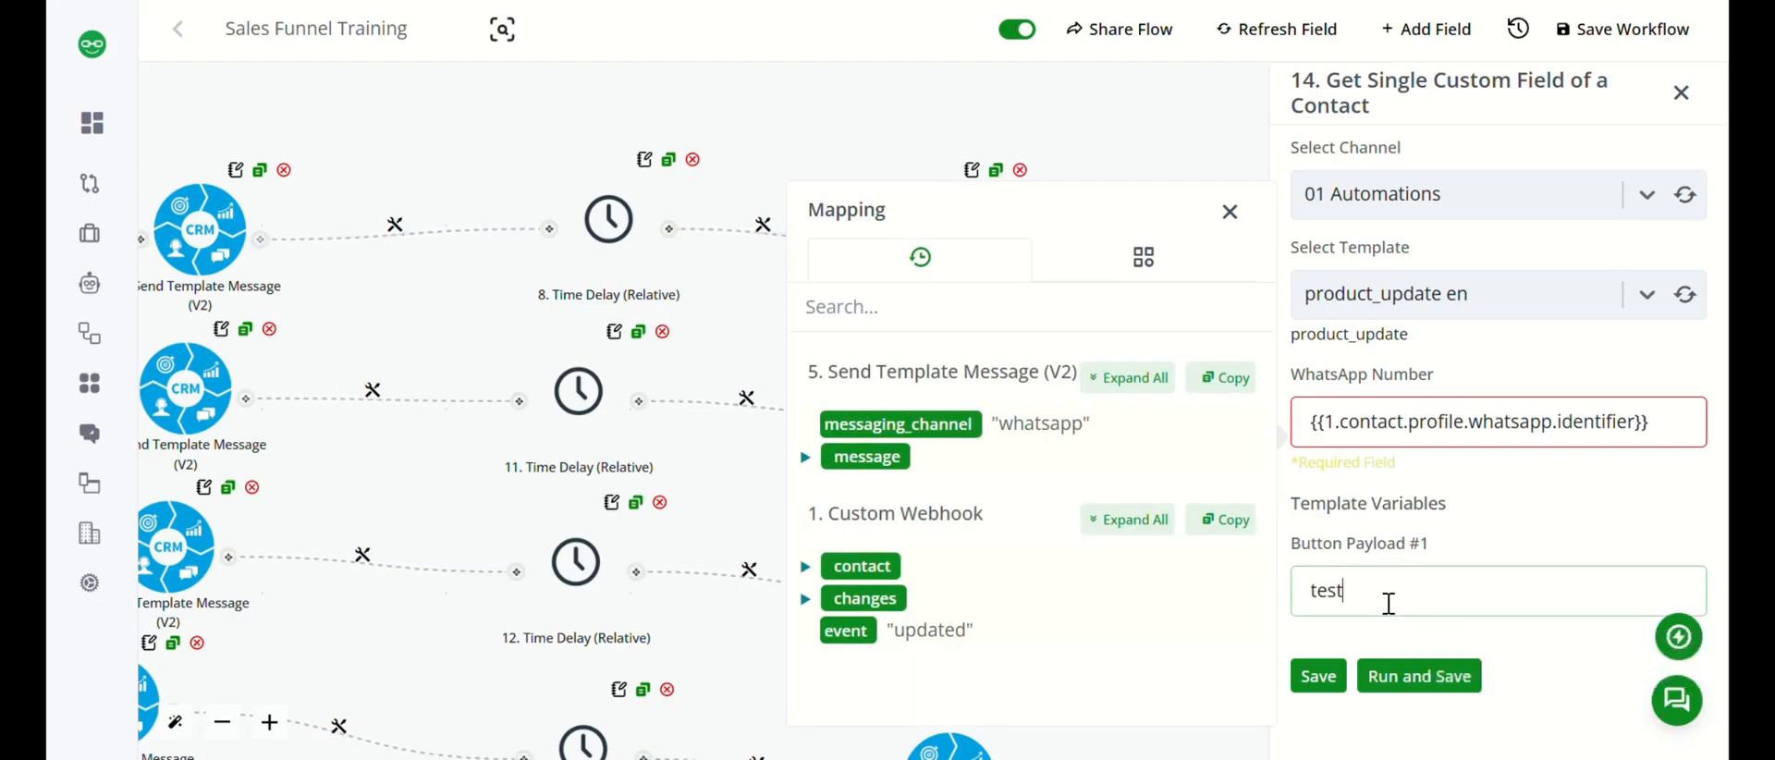
{"action": "left_click", "coordinate": [1420, 684]}
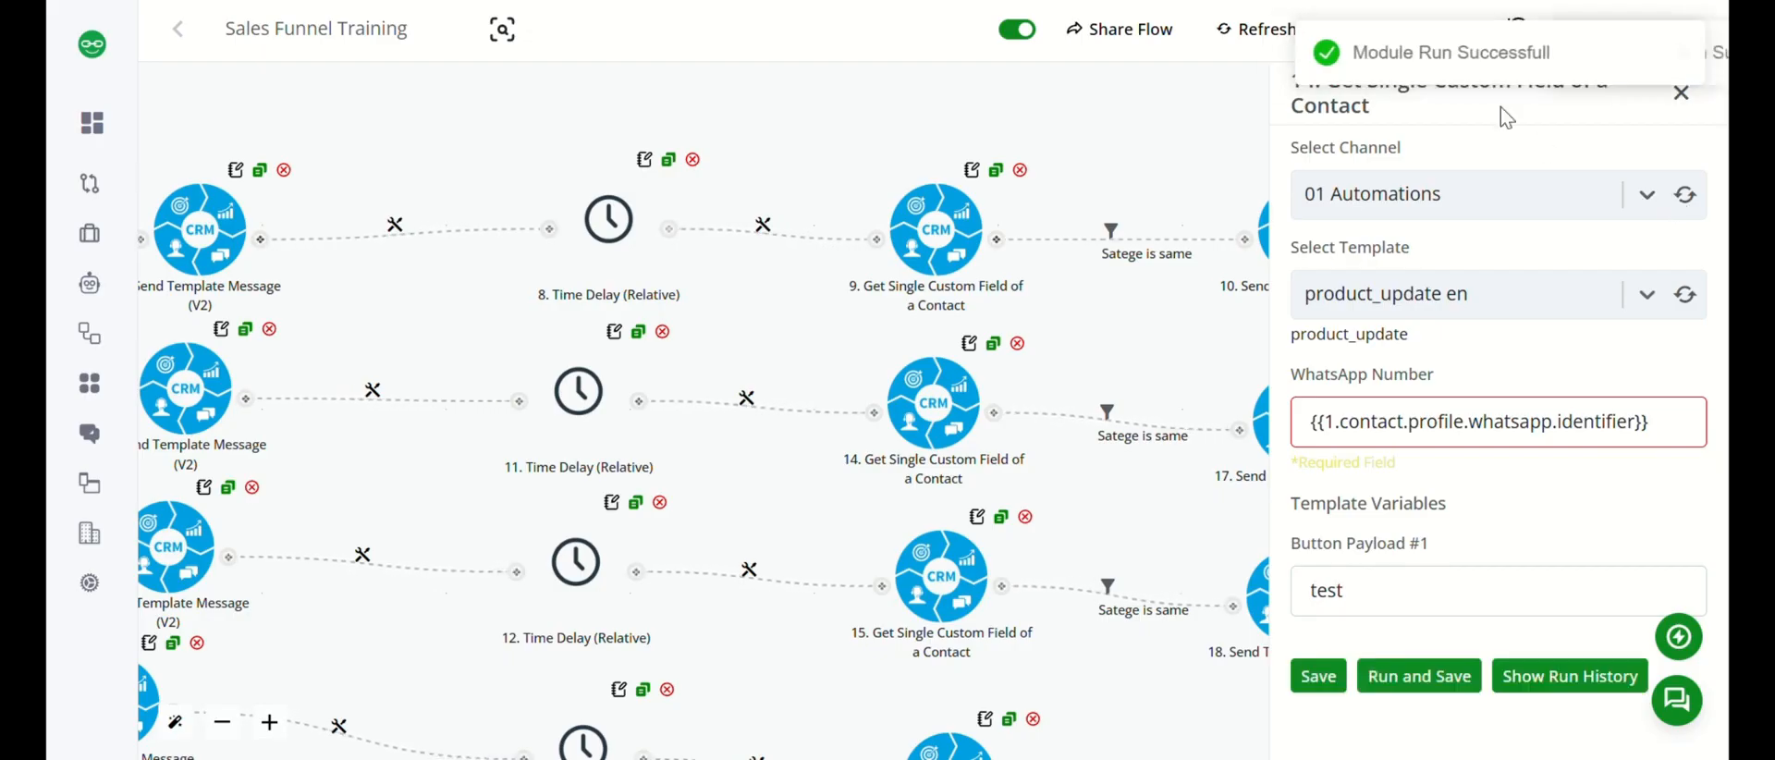
{"action": "left_click", "coordinate": [1681, 93]}
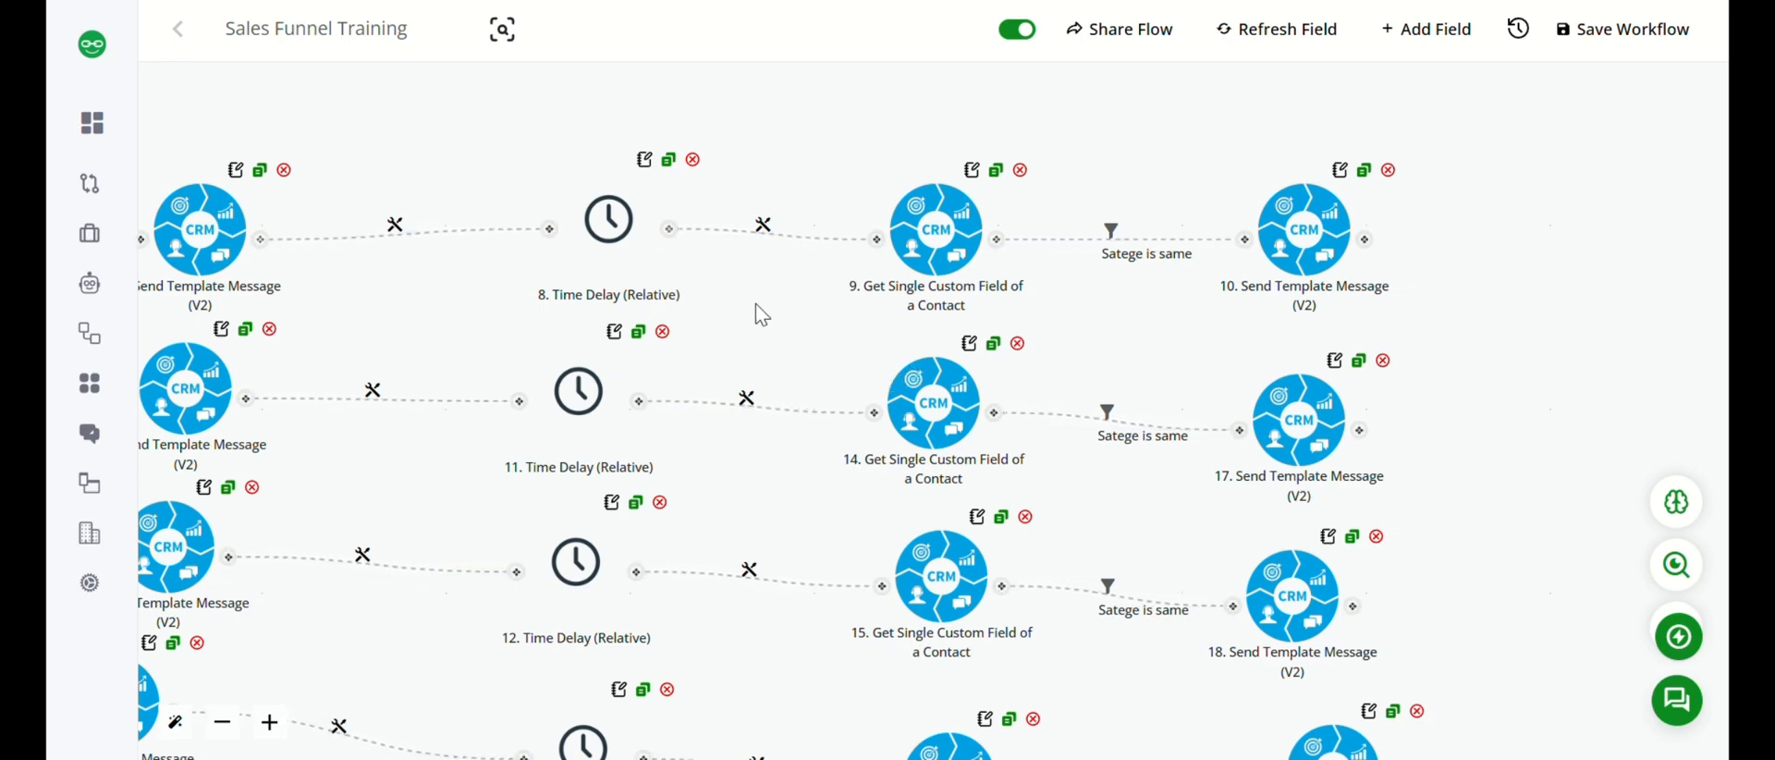
{"action": "left_click_drag", "start_coordinate": [759, 314], "coordinate": [1189, 319]}
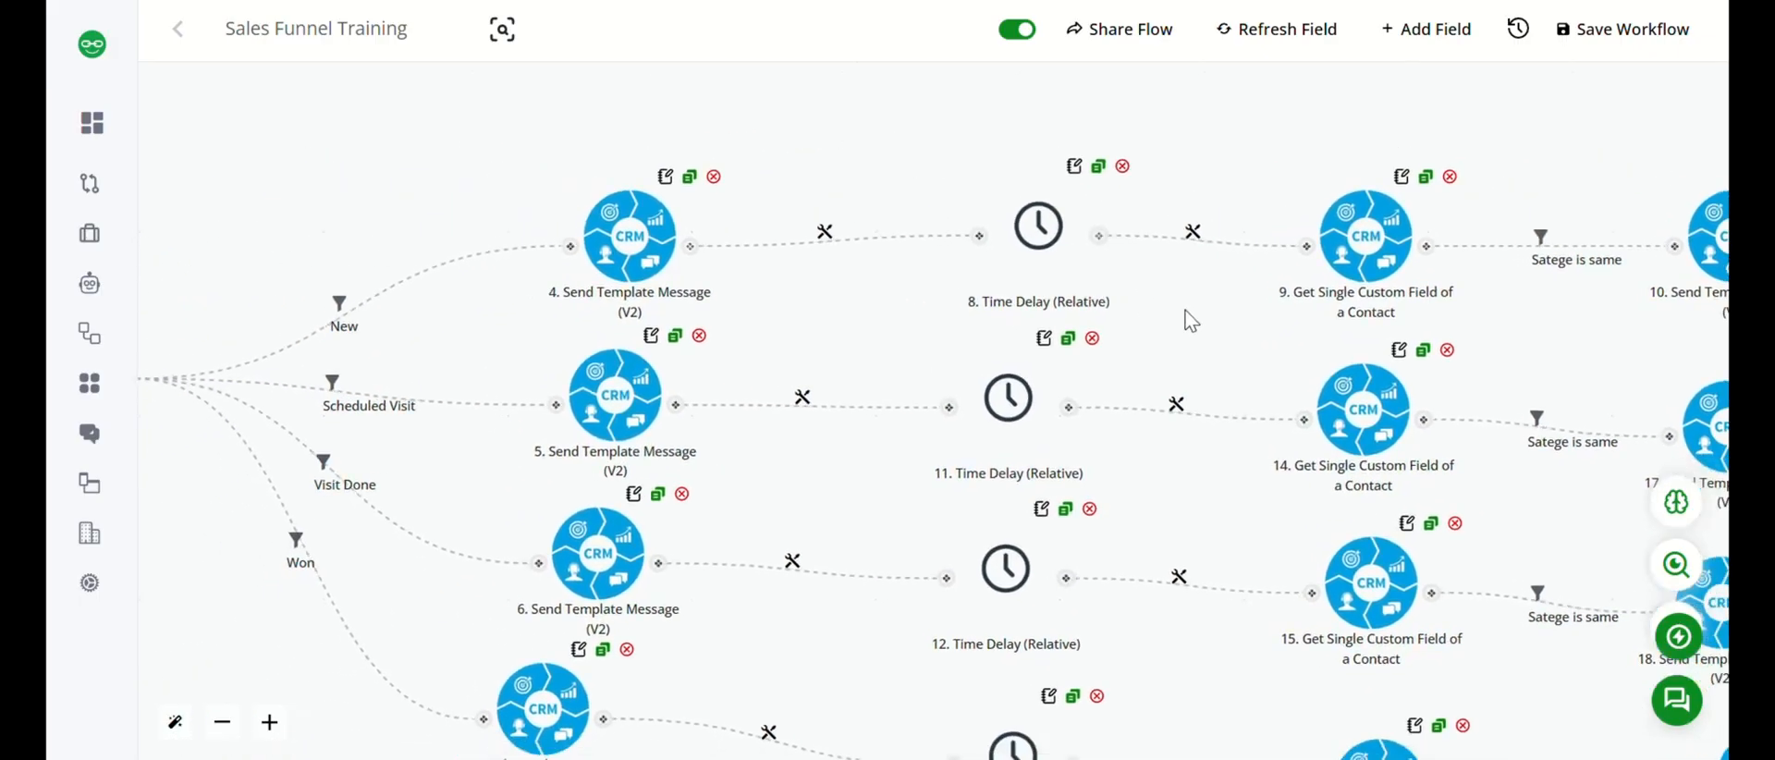